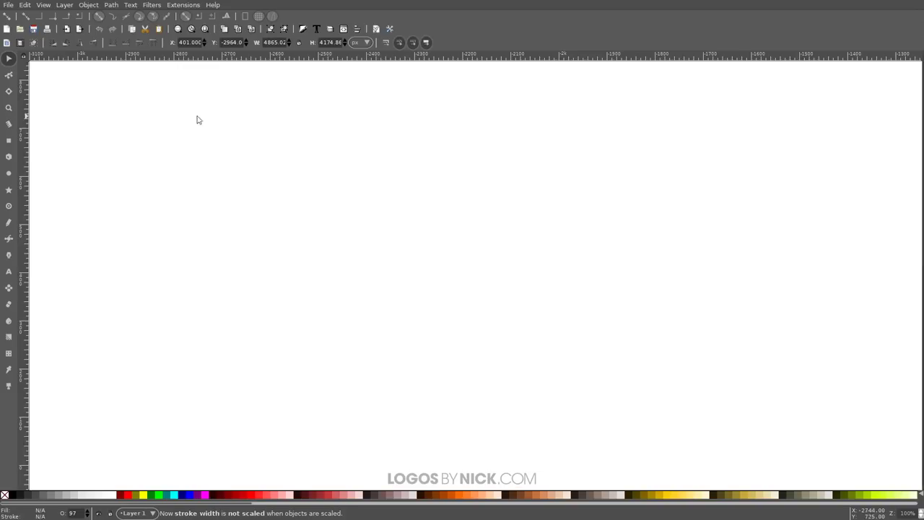
# Draw a circle with no fill and a black stroke, then convert it with Object to Path.
pyautogui.click(9, 173)
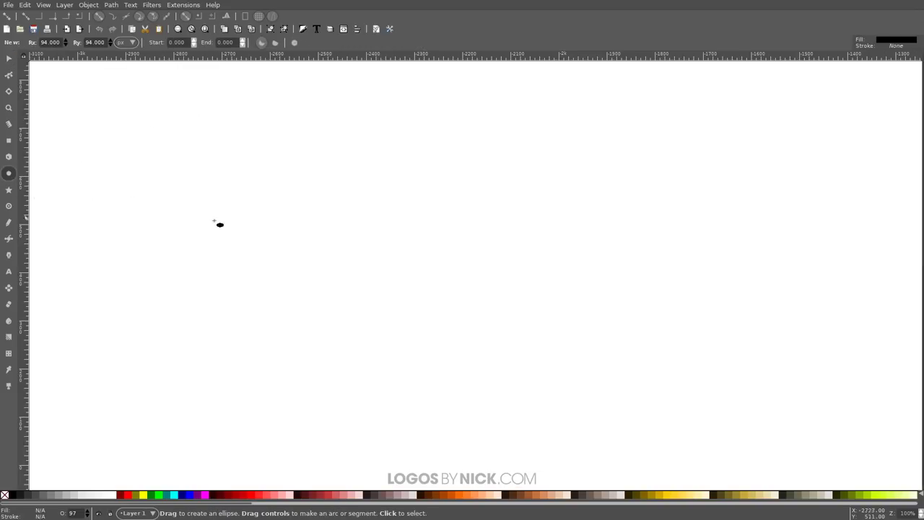
pyautogui.moveTo(362, 252)
pyautogui.mouseDown()
pyautogui.moveTo(449, 343)
pyautogui.moveTo(437, 335)
pyautogui.mouseUp()
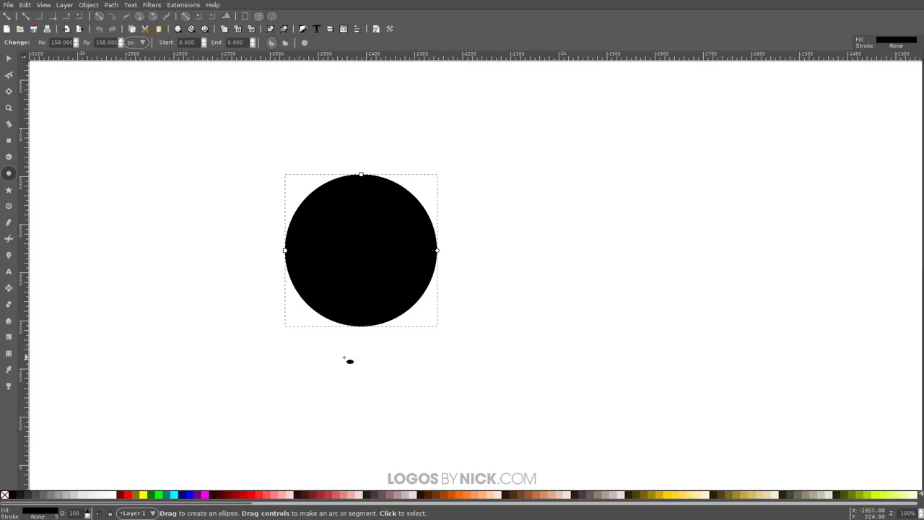
pyautogui.click(5, 495)
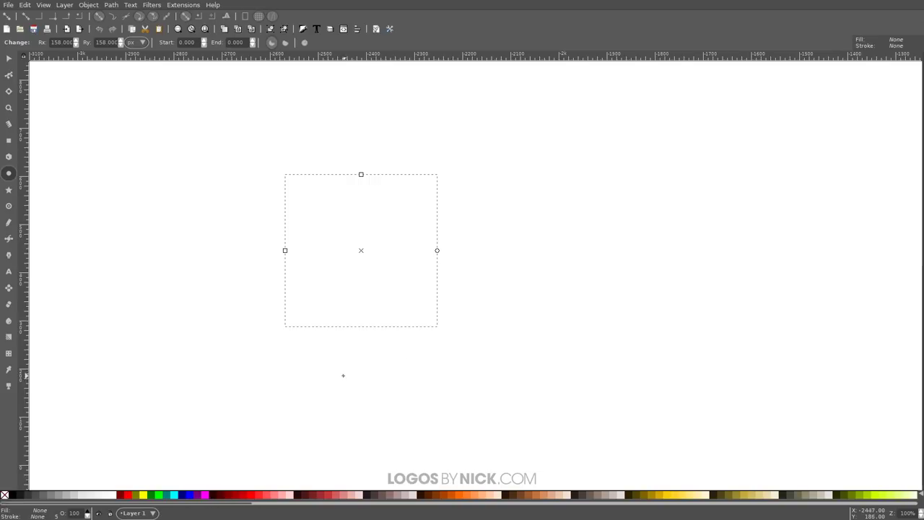
pyautogui.keyDown('shift'); pyautogui.click(14, 497); pyautogui.keyUp('shift')
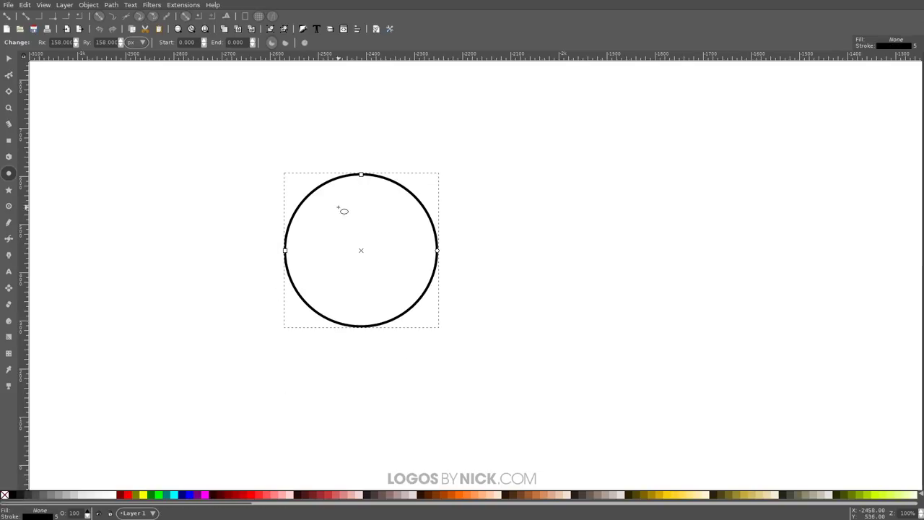
pyautogui.click(114, 6)
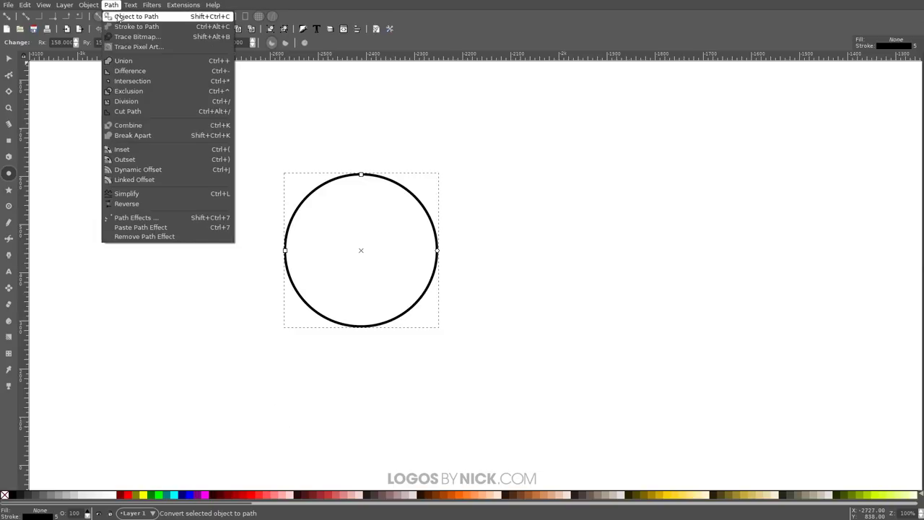
pyautogui.click(117, 17)
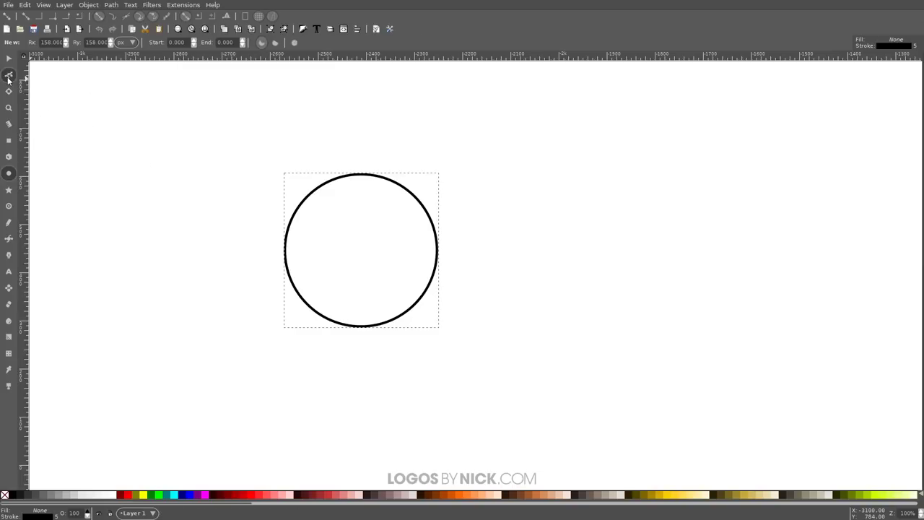
# Select all four circle nodes and insert new nodes between them, giving eight.
pyautogui.click(8, 76)
pyautogui.moveTo(244, 124); pyautogui.dragTo(473, 383)
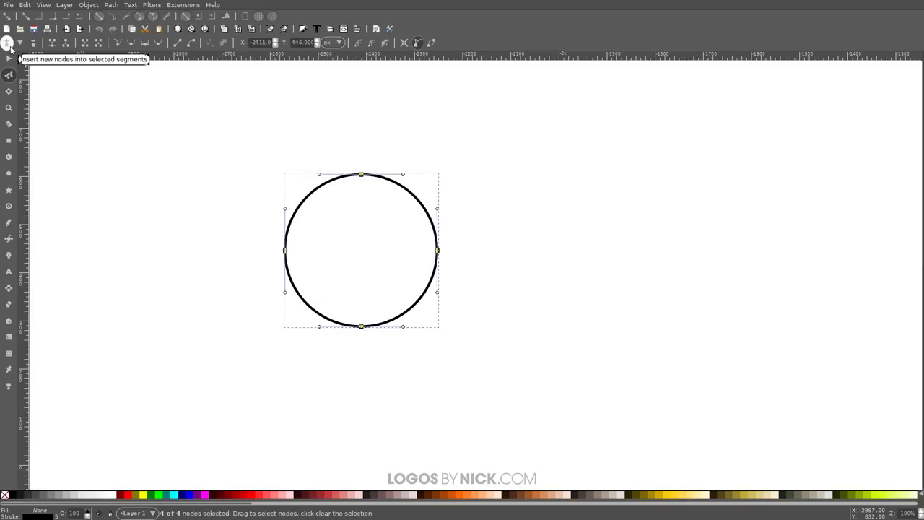
pyautogui.click(9, 44)
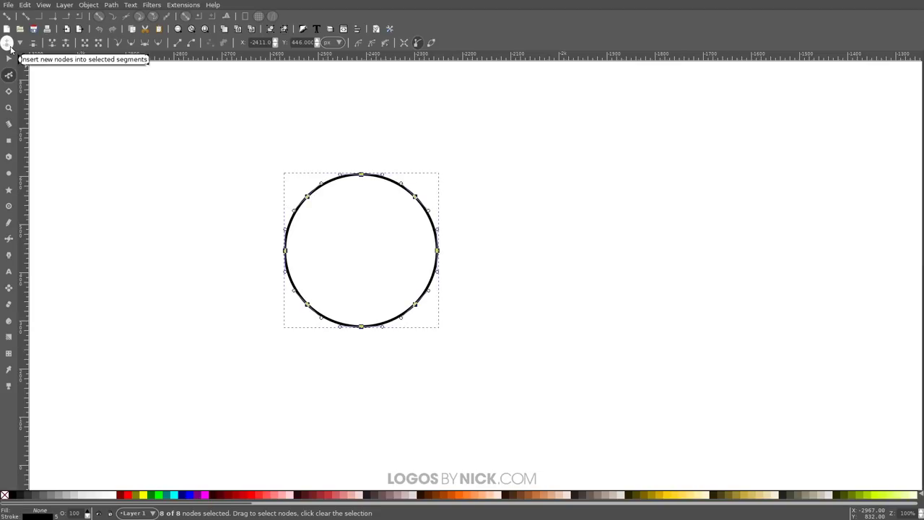
pyautogui.click(9, 59)
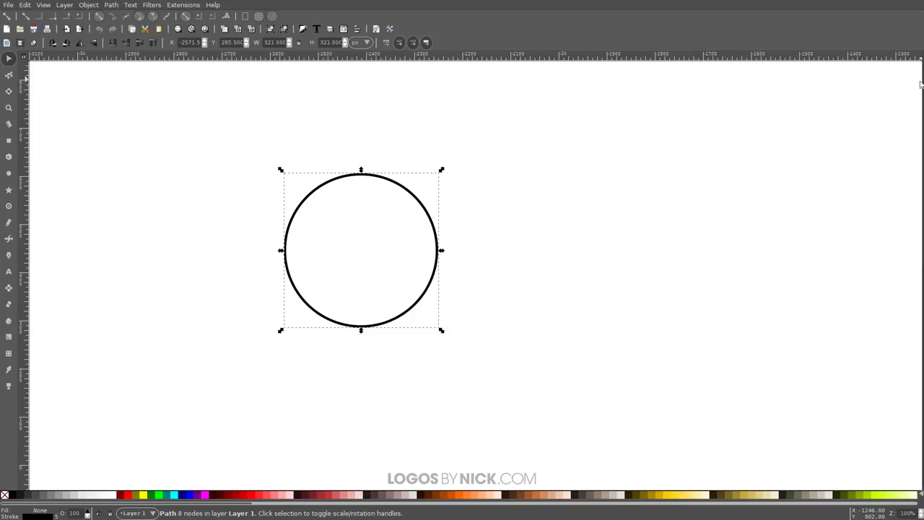
# Open Align and Distribute with alignment relative to the last selected object.
pyautogui.click(499, 181)
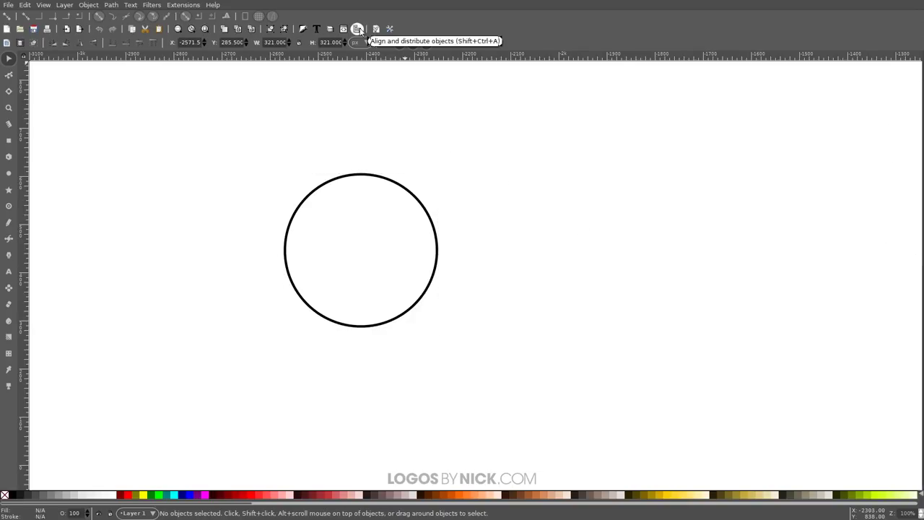
pyautogui.click(358, 29)
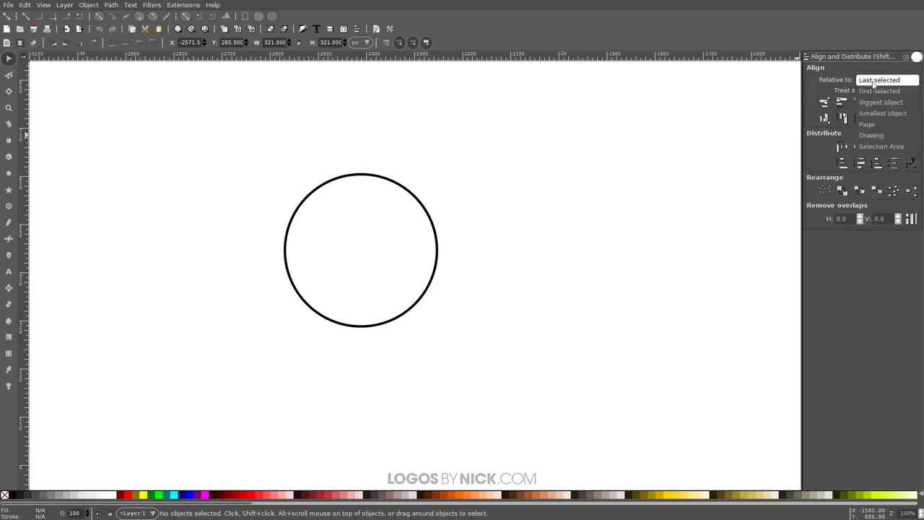
pyautogui.click(874, 82)
pyautogui.click(870, 81)
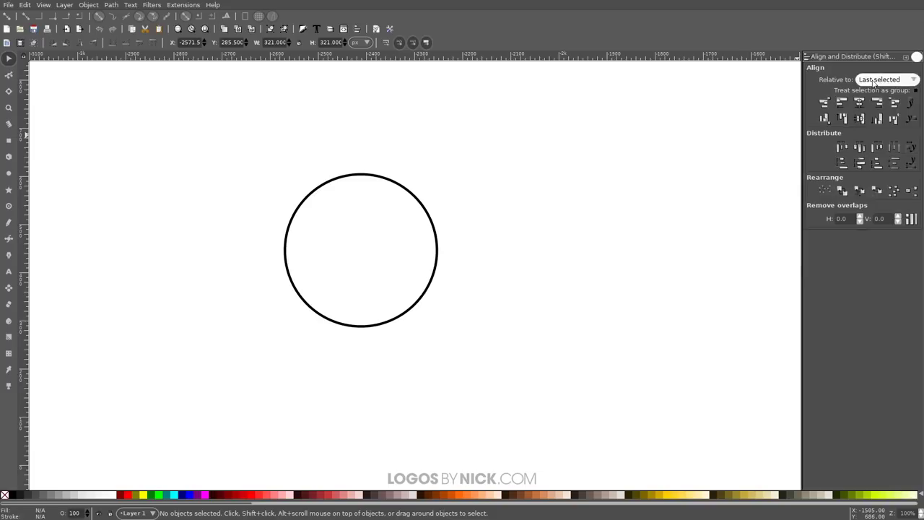
# Show the circle's stroke style in Fill and Stroke, with a 5 px width.
pyautogui.click(303, 29)
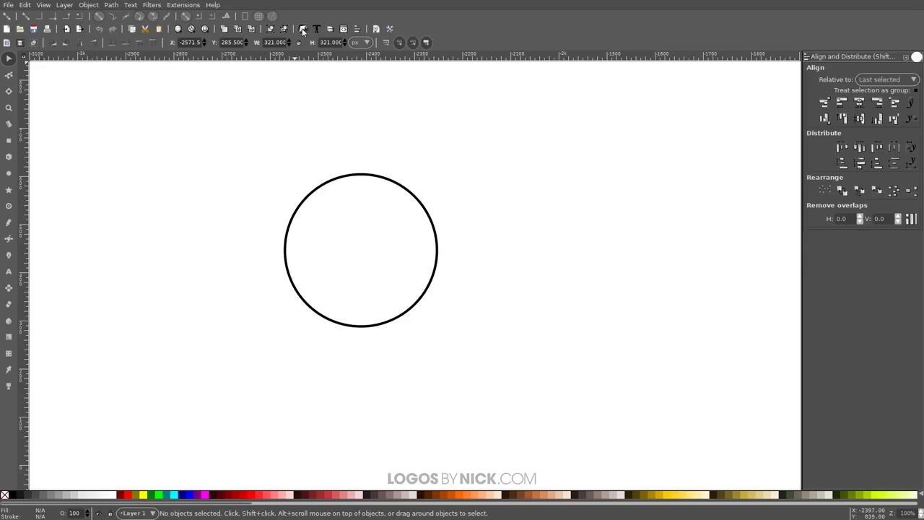
pyautogui.moveTo(363, 180)
pyautogui.mouseDown()
pyautogui.moveTo(345, 183)
pyautogui.moveTo(360, 187)
pyautogui.mouseUp()
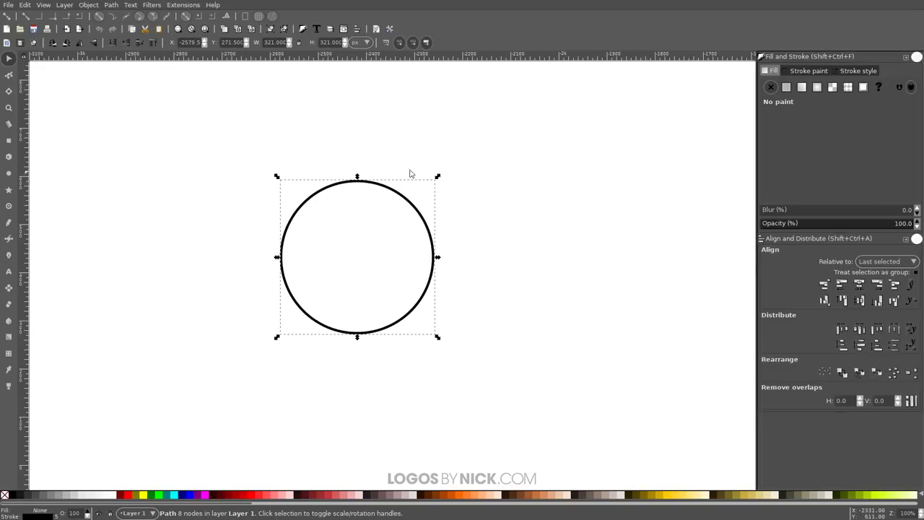
pyautogui.click(865, 72)
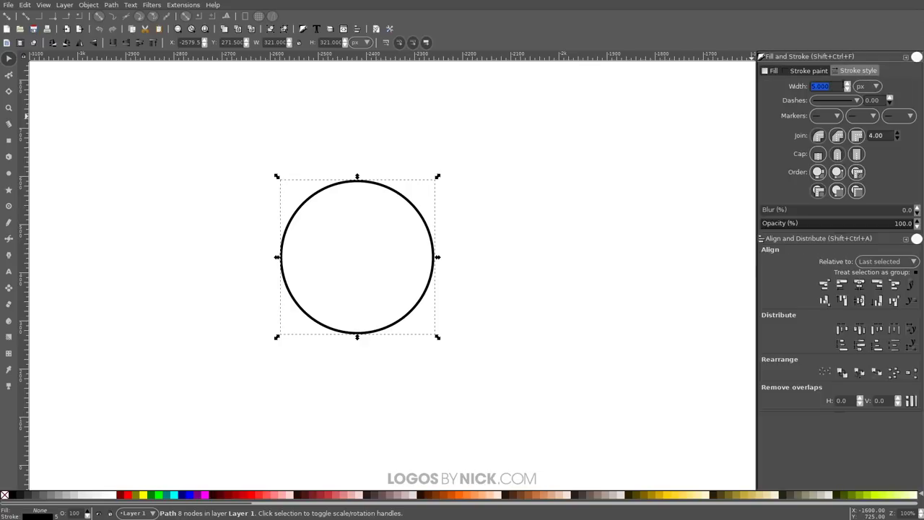
pyautogui.click(866, 86)
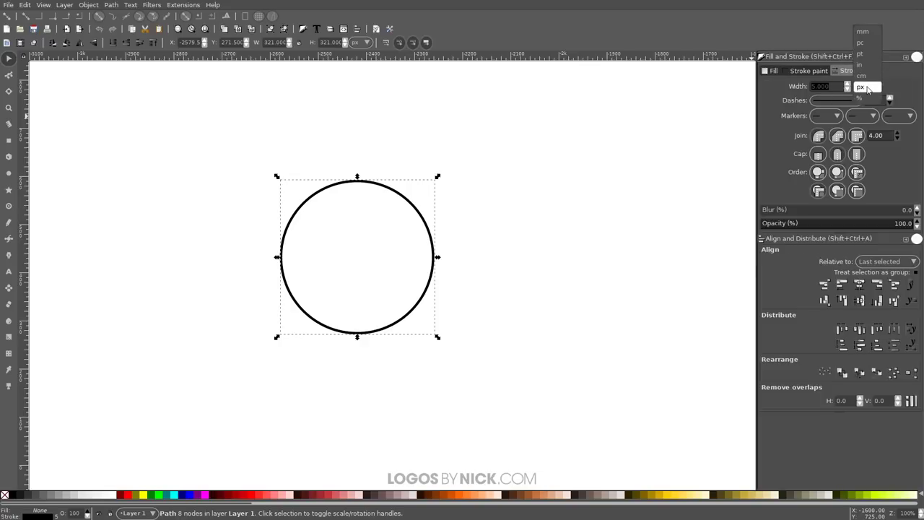
pyautogui.click(869, 88)
pyautogui.click(834, 86)
pyautogui.doubleClick(825, 87)
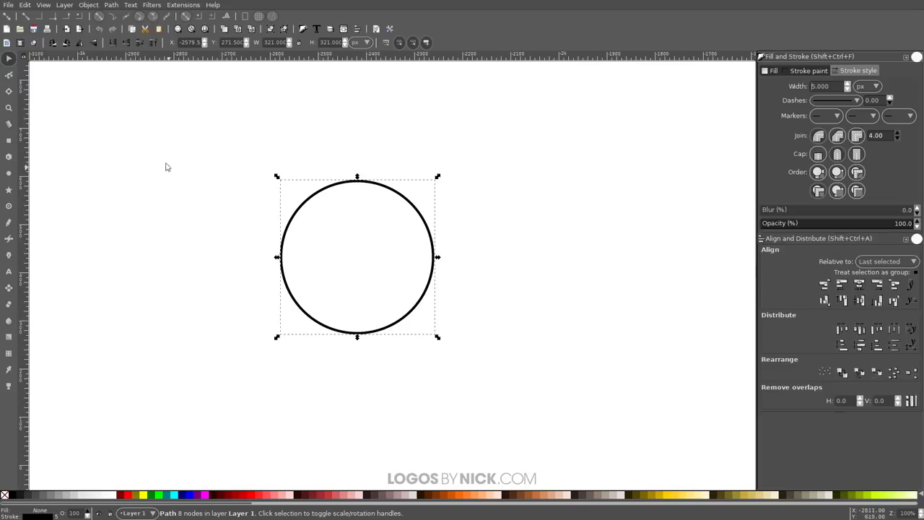
# Move the circle up and left, and lower its opacity to about 53%.
pyautogui.moveTo(428, 311); pyautogui.dragTo(296, 294)
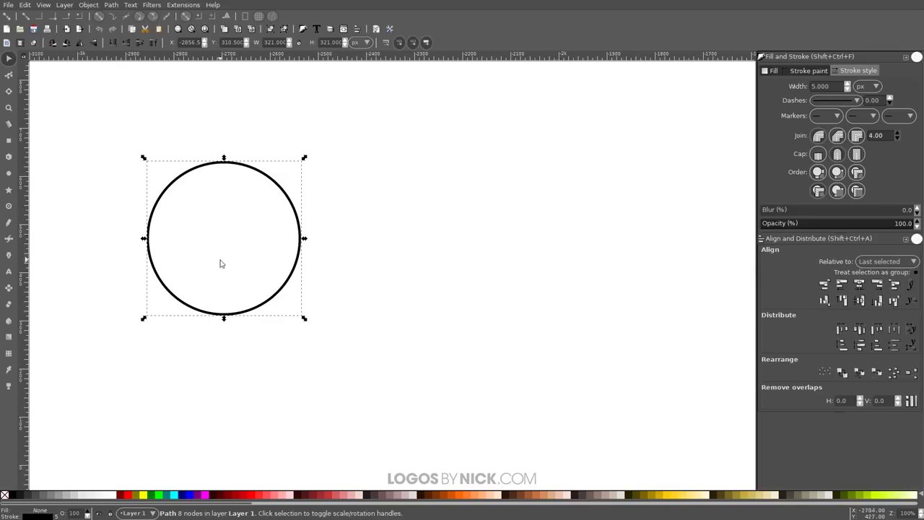
pyautogui.moveTo(286, 274); pyautogui.dragTo(260, 247)
pyautogui.click(302, 266)
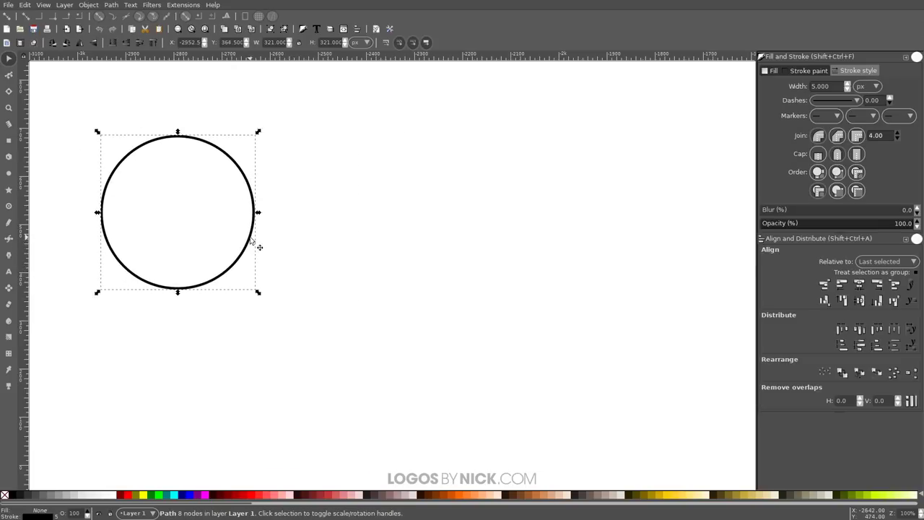
pyautogui.click(843, 226)
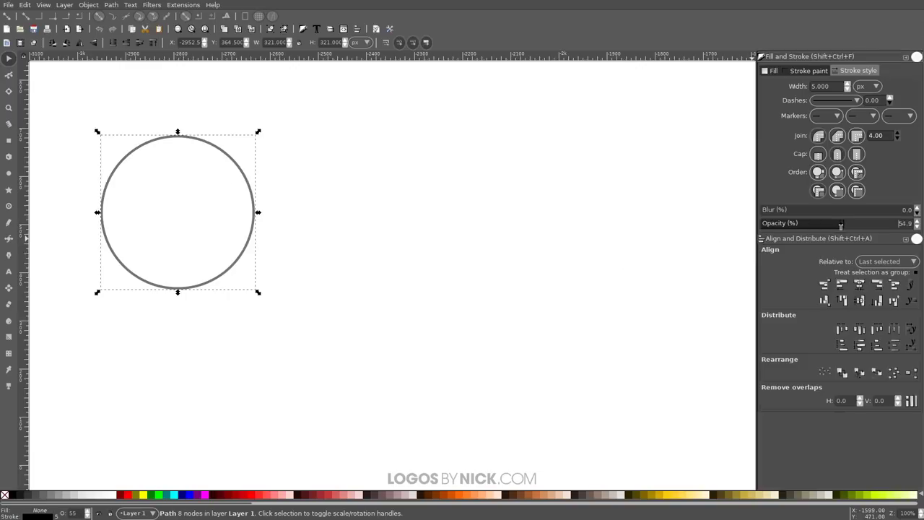
pyautogui.moveTo(249, 258); pyautogui.dragTo(253, 255)
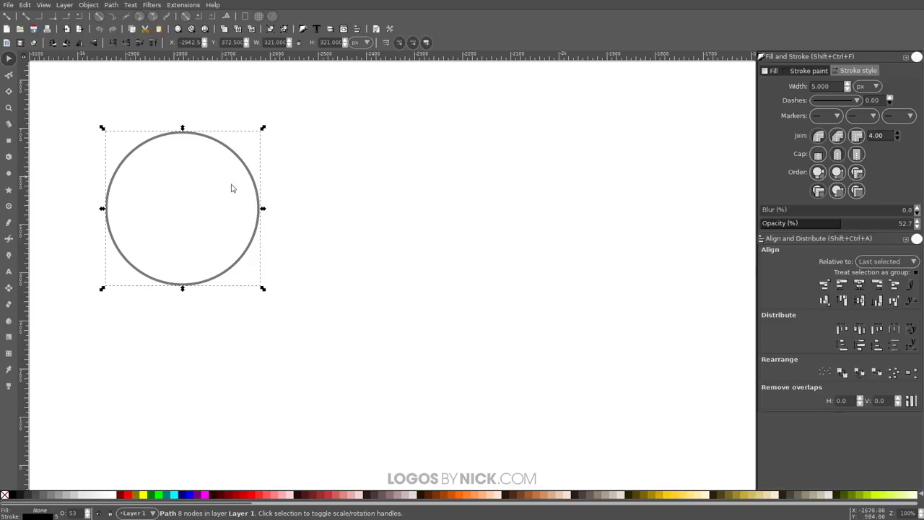
pyautogui.click(434, 303)
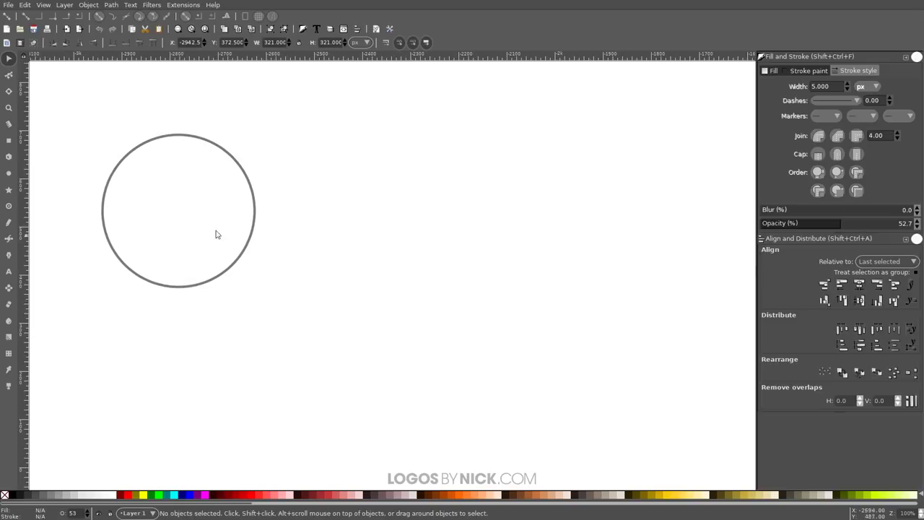
# Draw a square to the right of the circle and convert it to a path.
pyautogui.click(9, 140)
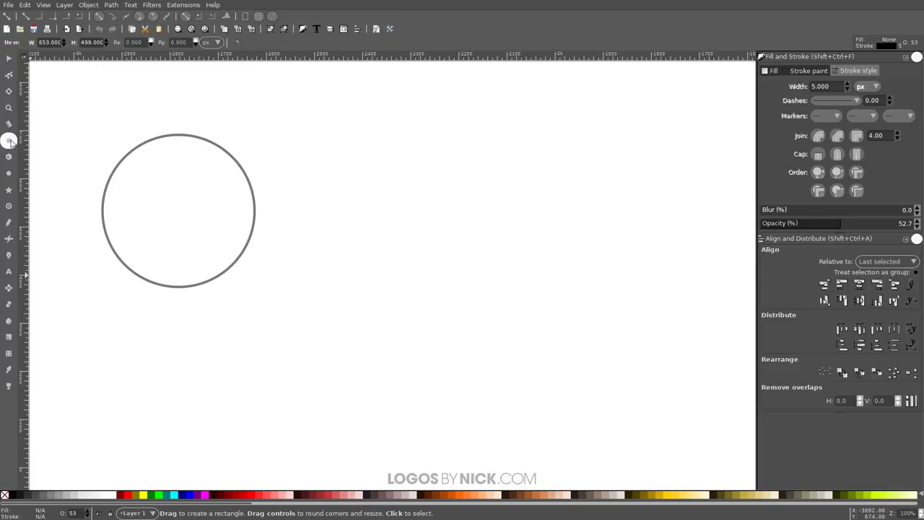
pyautogui.moveTo(386, 215); pyautogui.dragTo(442, 267)
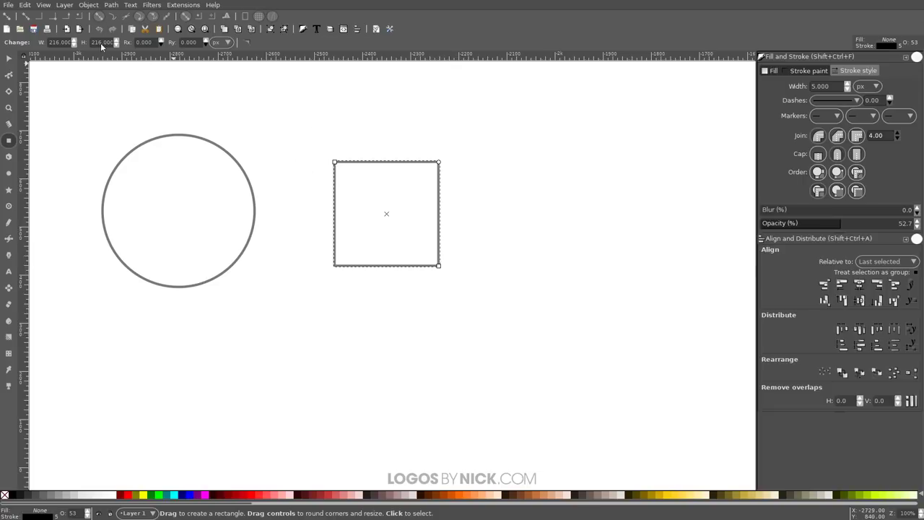
pyautogui.click(111, 5)
pyautogui.click(119, 16)
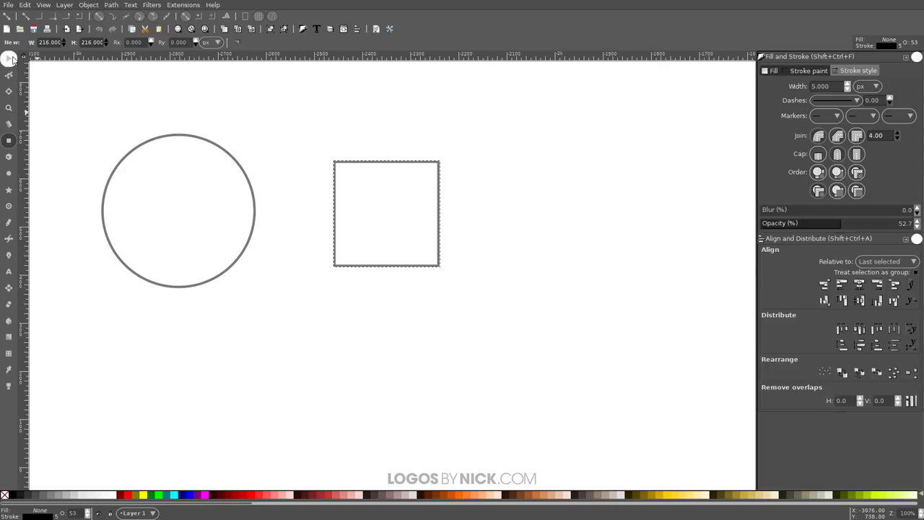
# Rotate the square 45° into a diamond and shift it slightly right and down.
pyautogui.click(10, 58)
pyautogui.click(367, 163)
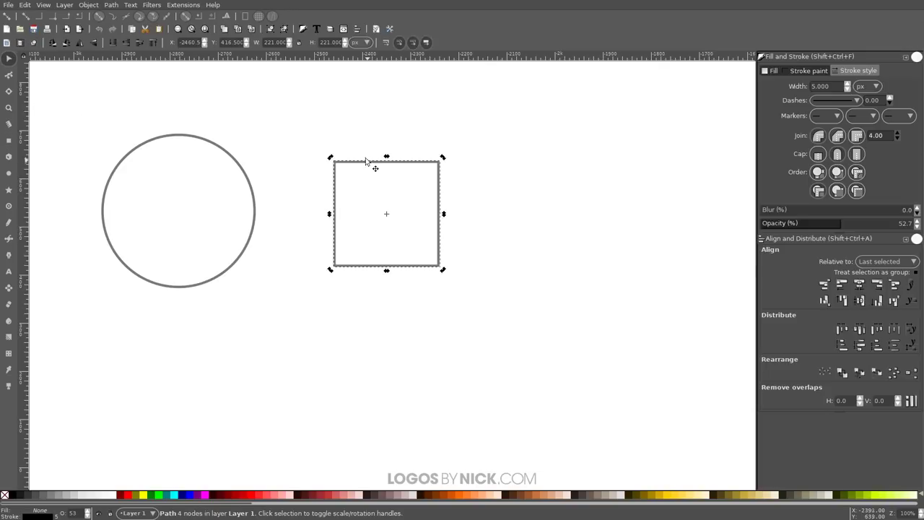
pyautogui.press('ctrl')
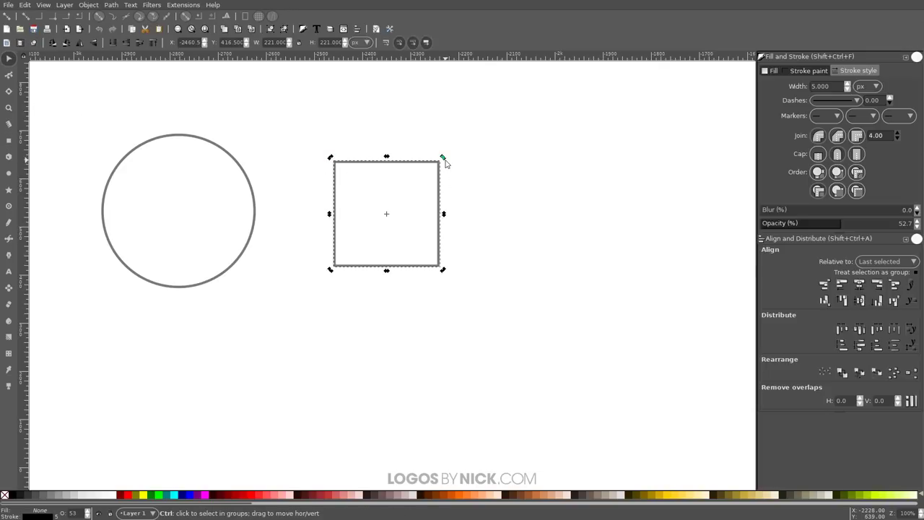
pyautogui.moveTo(445, 160); pyautogui.dragTo(460, 216)
pyautogui.click(439, 214)
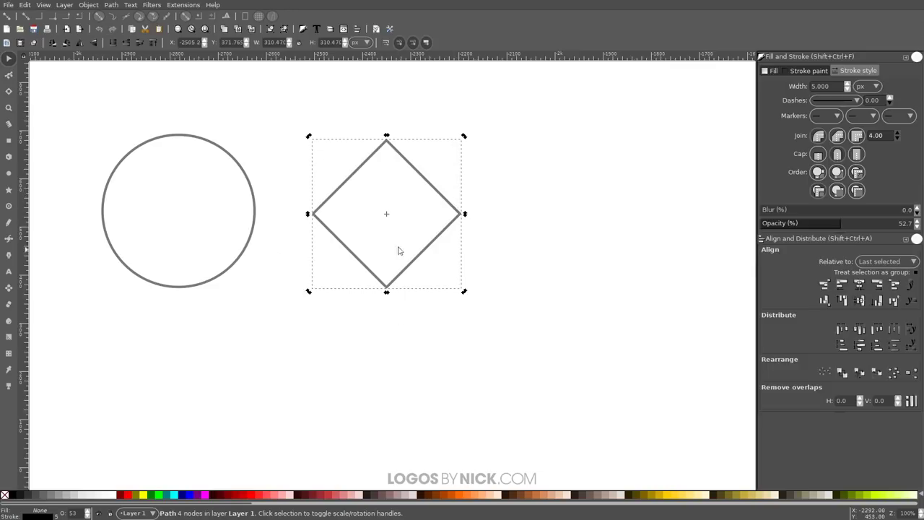
pyautogui.moveTo(452, 237); pyautogui.dragTo(471, 242)
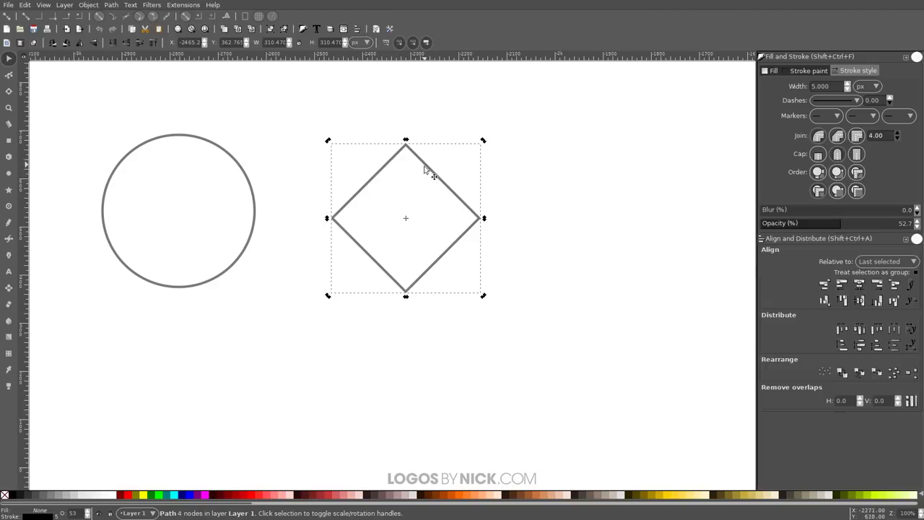
pyautogui.hscroll(2, 477, 217)
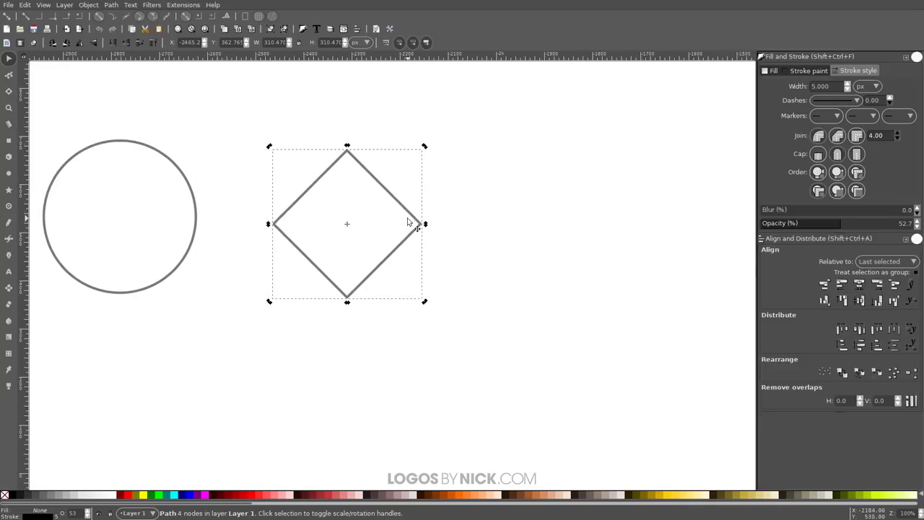
pyautogui.hscroll(-1, 328, 200)
pyautogui.scroll(1, 380, 215)
pyautogui.hscroll(1, 380, 215)
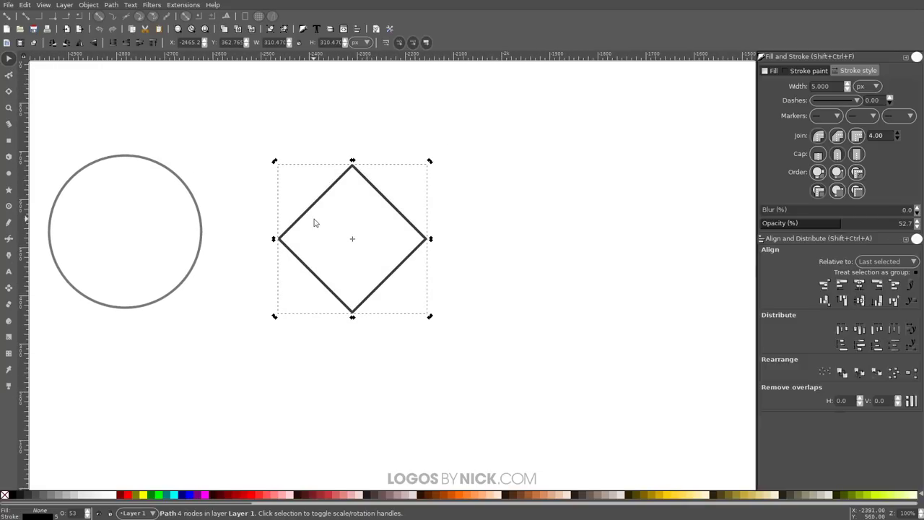
# Duplicate the diamond twice and slide the copies right so they overlap.
pyautogui.hotkey('ctrl', 'd')
pyautogui.moveTo(302, 219); pyautogui.dragTo(483, 255)
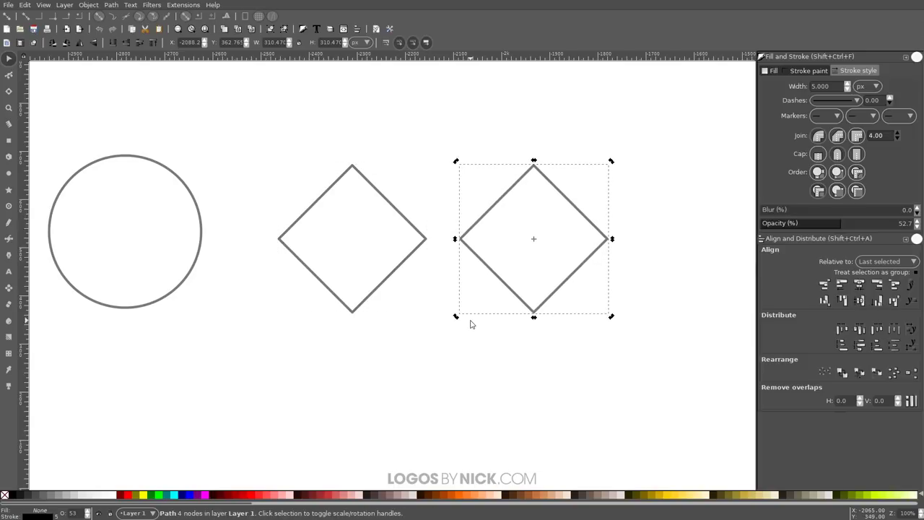
pyautogui.hotkey('ctrl', 'd')
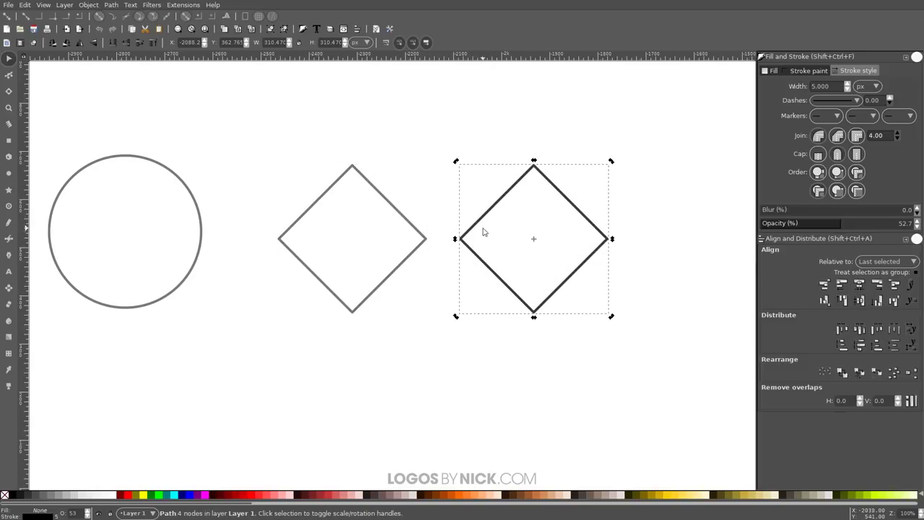
pyautogui.moveTo(480, 233); pyautogui.dragTo(545, 232)
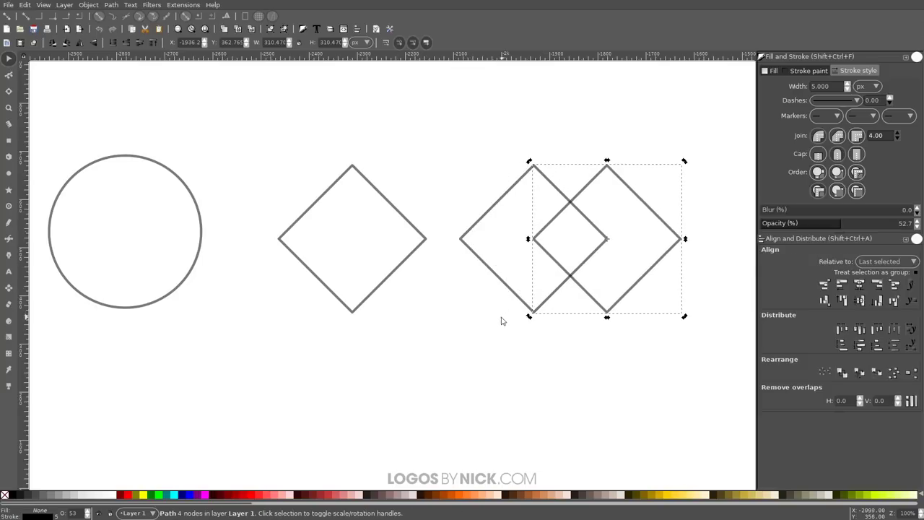
pyautogui.moveTo(561, 264); pyautogui.dragTo(443, 250)
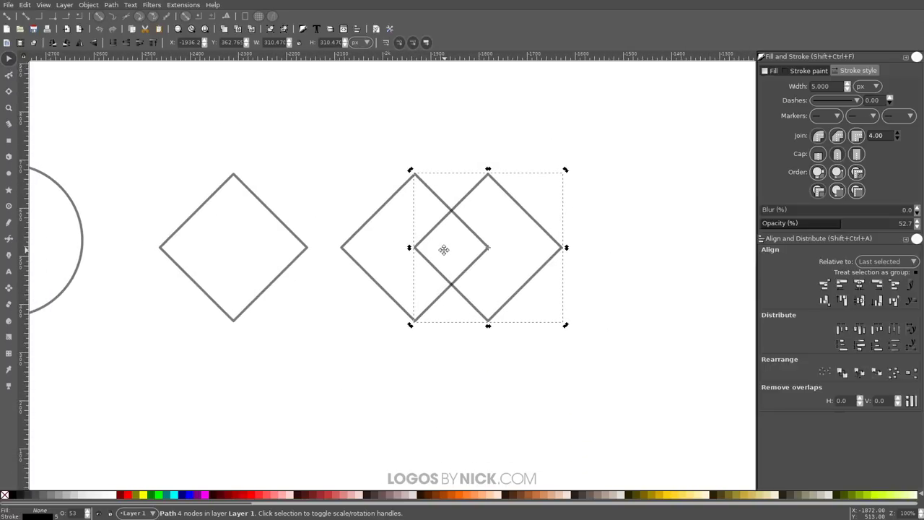
# Union the two overlapping diamonds into one double-peaked path.
pyautogui.moveTo(637, 396); pyautogui.dragTo(315, 102)
pyautogui.click(112, 5)
pyautogui.click(135, 63)
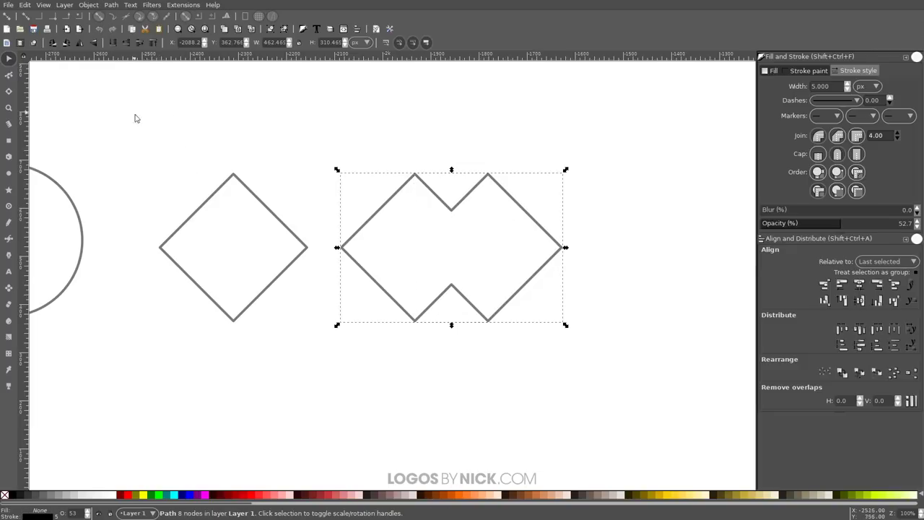
pyautogui.scroll(1, 436, 260)
pyautogui.hscroll(-3, 436, 260)
# Scale the merged shape down and place it over the large diamond's top peak.
pyautogui.moveTo(539, 334); pyautogui.dragTo(341, 265)
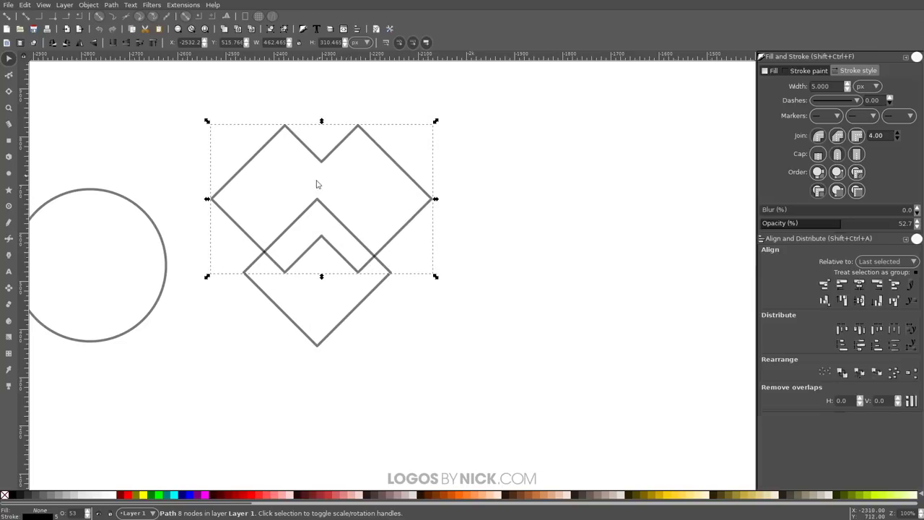
pyautogui.scroll(1, 316, 221)
pyautogui.hscroll(-2, 316, 221)
pyautogui.moveTo(369, 143); pyautogui.dragTo(371, 209)
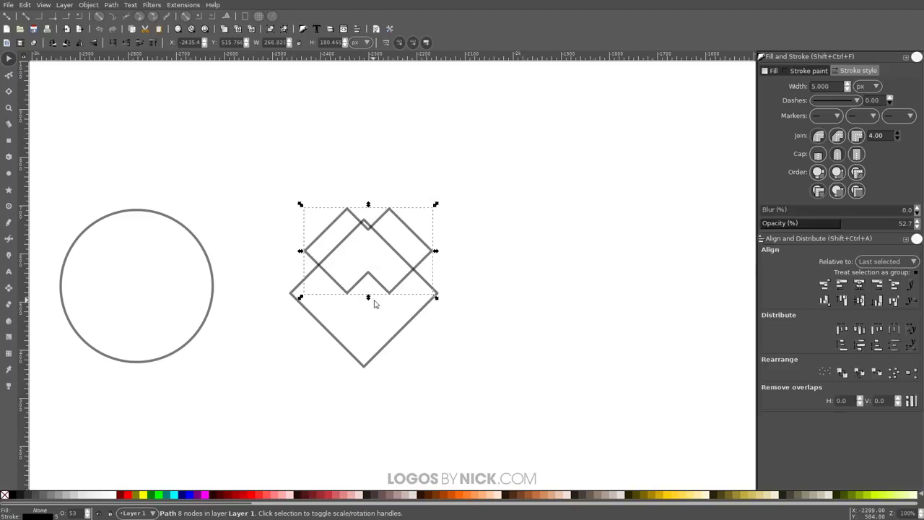
pyautogui.moveTo(375, 284); pyautogui.dragTo(370, 259)
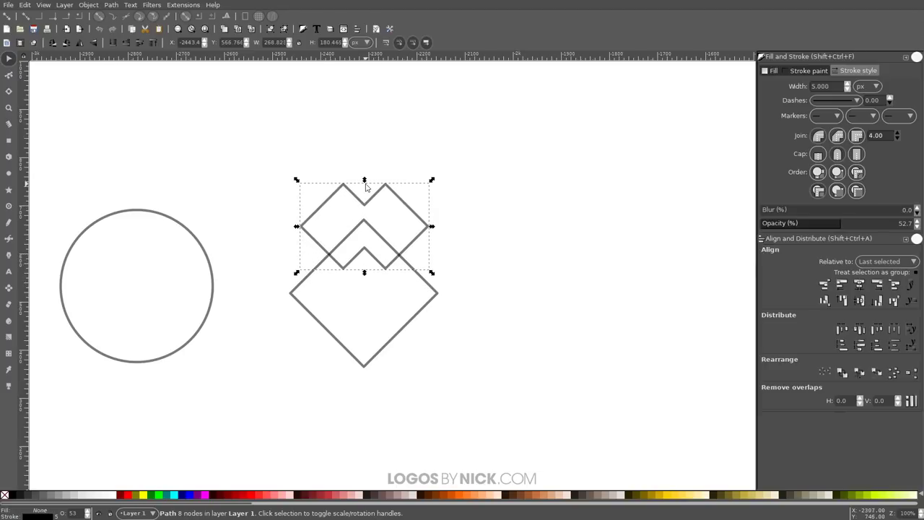
pyautogui.moveTo(366, 186)
pyautogui.mouseDown()
pyautogui.moveTo(372, 200)
pyautogui.moveTo(384, 173)
pyautogui.moveTo(381, 182)
pyautogui.moveTo(365, 135)
pyautogui.moveTo(369, 202)
pyautogui.mouseUp()
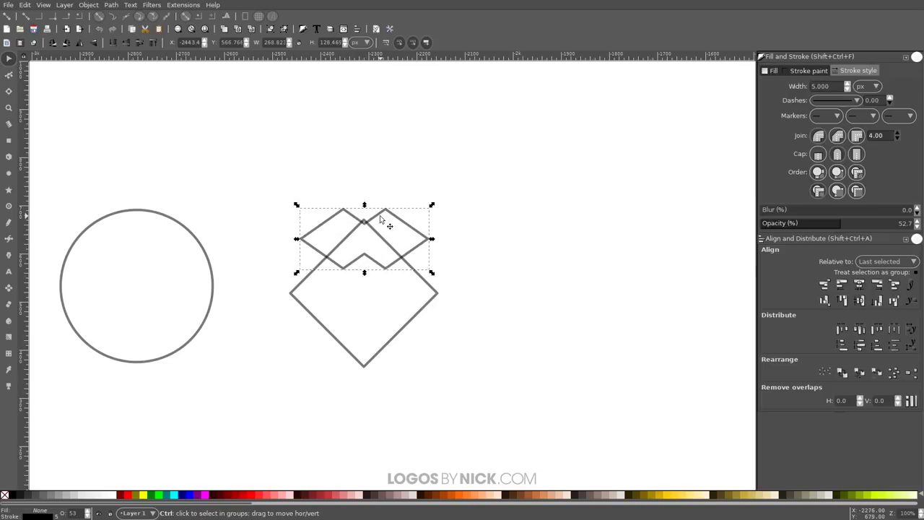
pyautogui.hotkey('ctrl', 'z')
pyautogui.moveTo(365, 182); pyautogui.dragTo(378, 215)
pyautogui.hotkey('ctrl', 'z')
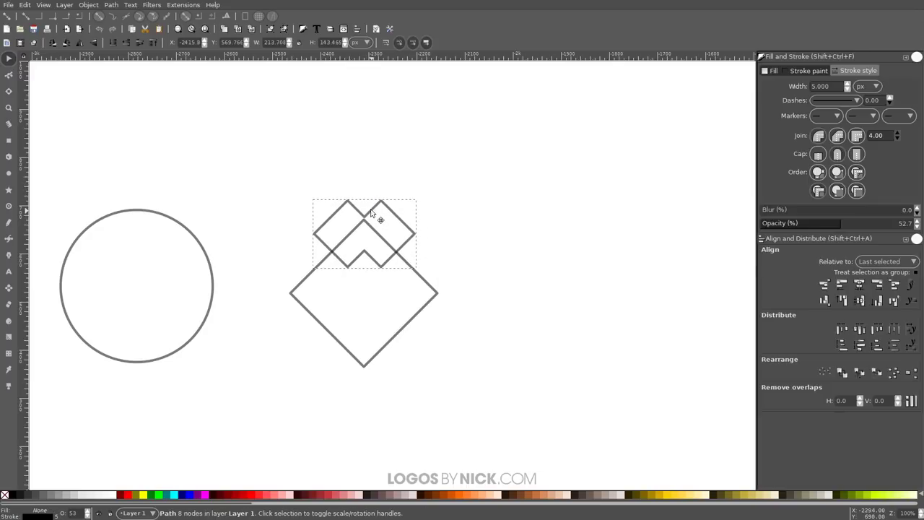
pyautogui.hscroll(-1, 445, 254)
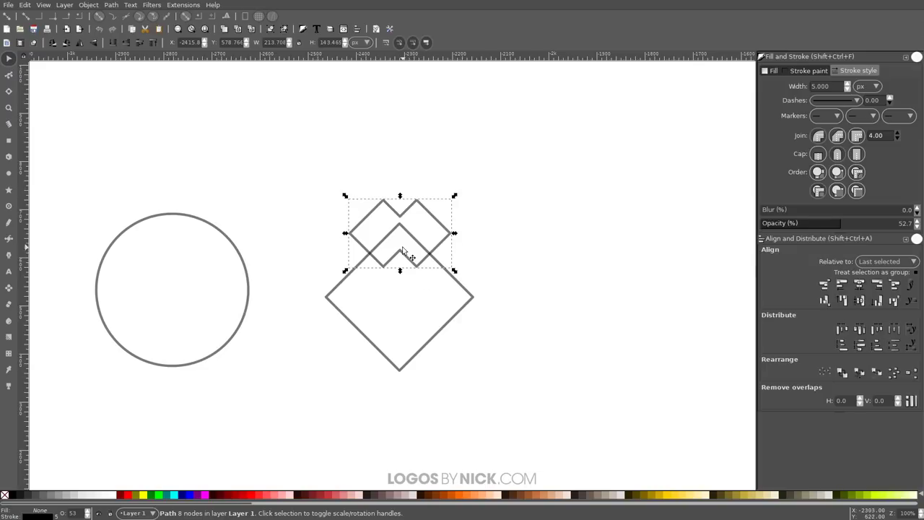
# Cut the diamond along the zigzag shape and delete the upper leftover piece.
pyautogui.click(468, 291)
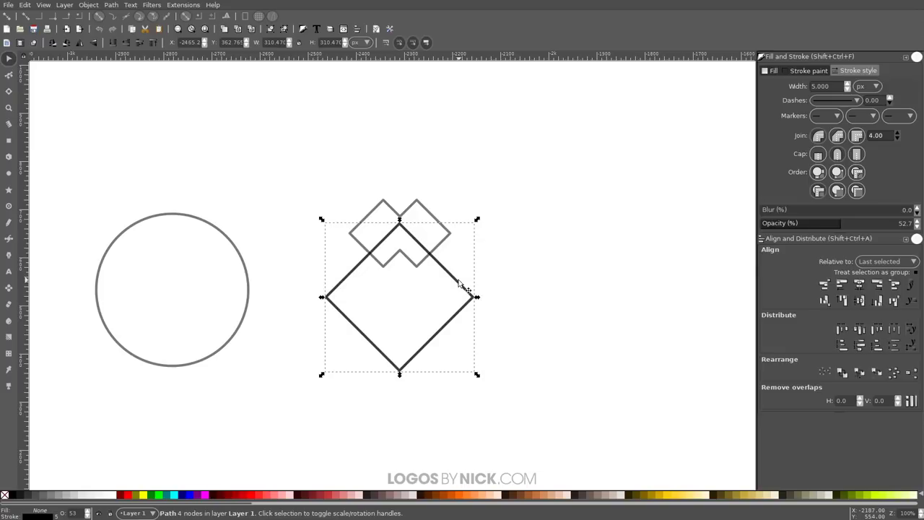
pyautogui.press('shift')
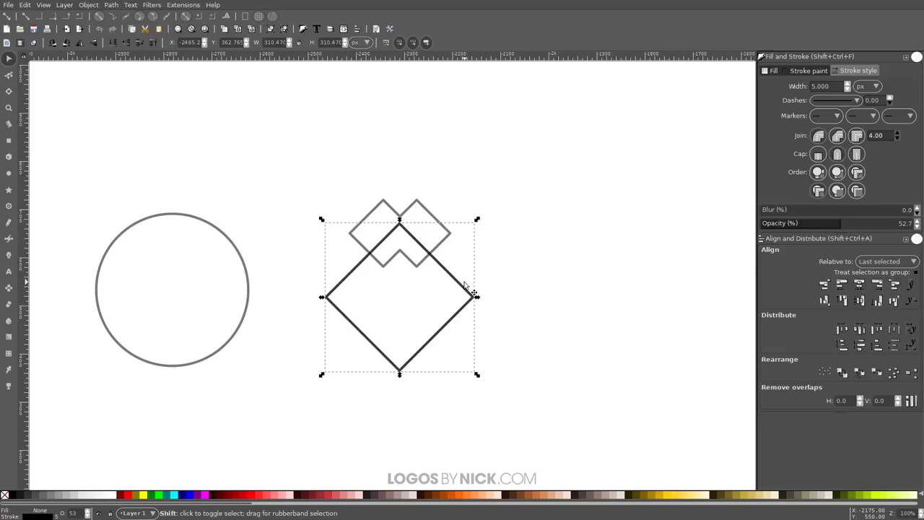
pyautogui.keyDown('shift'); pyautogui.click(433, 217); pyautogui.keyUp('shift')
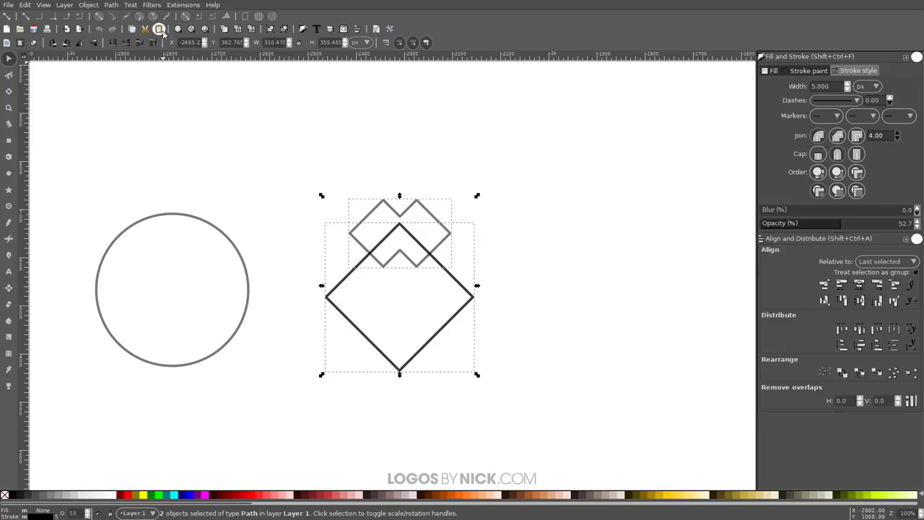
pyautogui.click(112, 5)
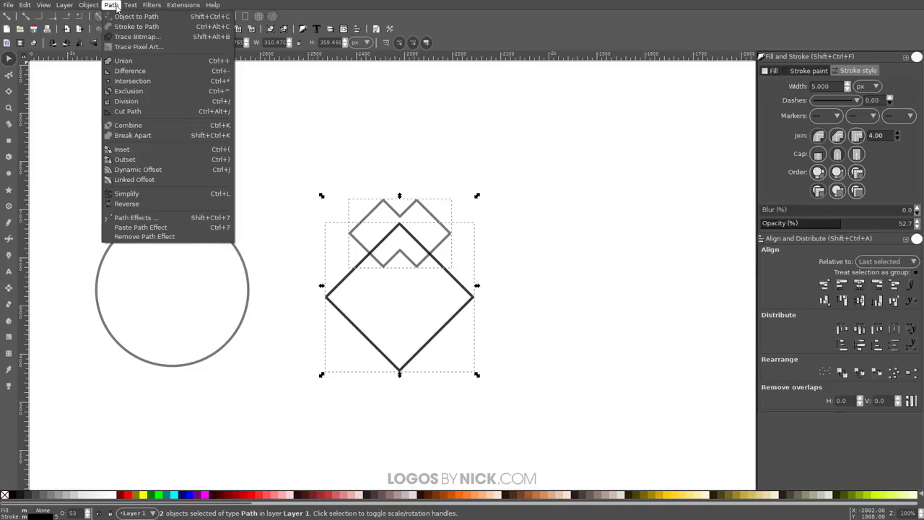
pyautogui.click(131, 112)
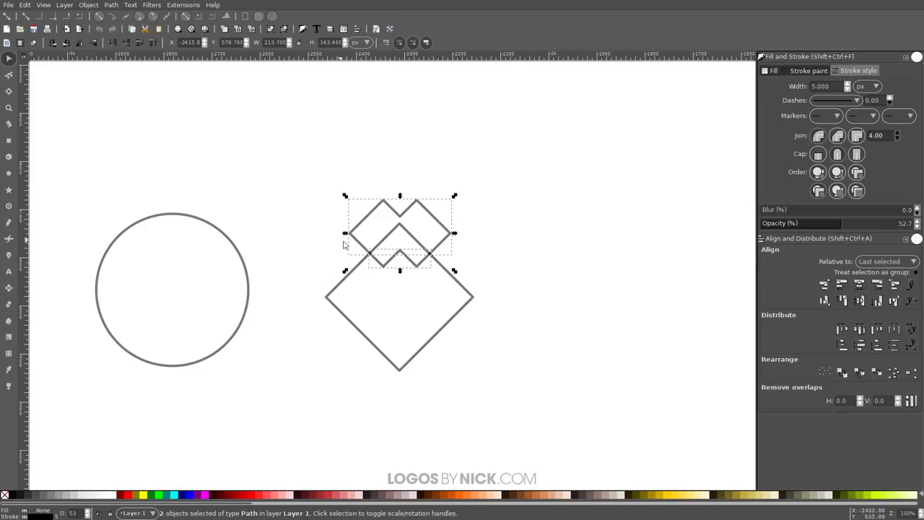
pyautogui.click(567, 182)
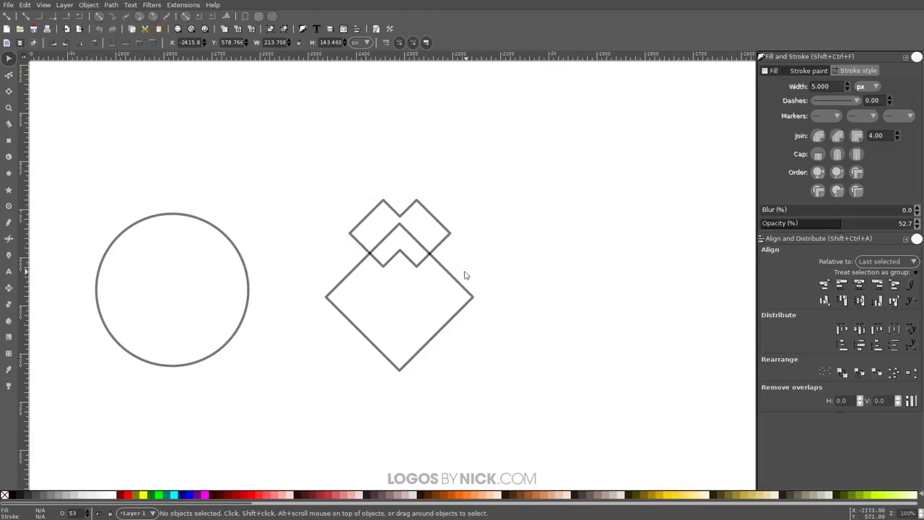
pyautogui.moveTo(442, 242)
pyautogui.mouseDown()
pyautogui.moveTo(443, 203)
pyautogui.moveTo(549, 208)
pyautogui.mouseUp()
pyautogui.press('Delete')
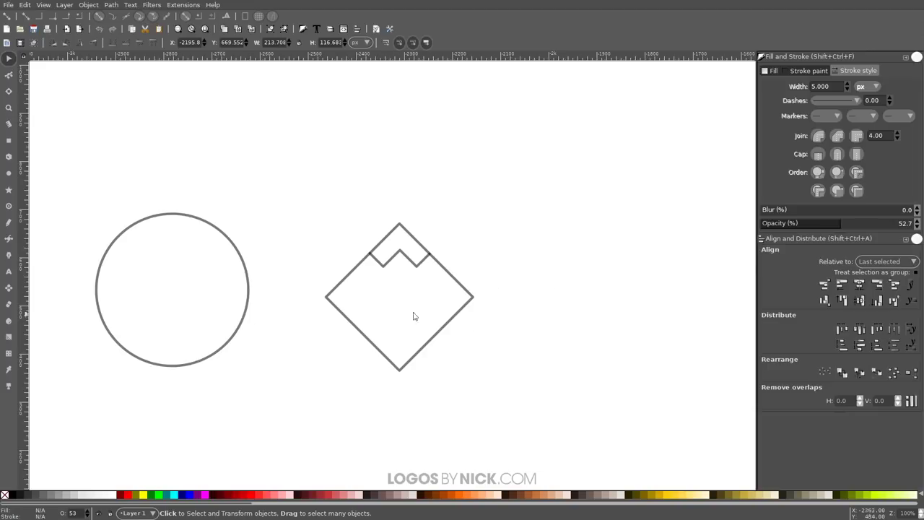
# Draw a closed Bezier cutting shape covering the diamond's lower half.
pyautogui.click(9, 239)
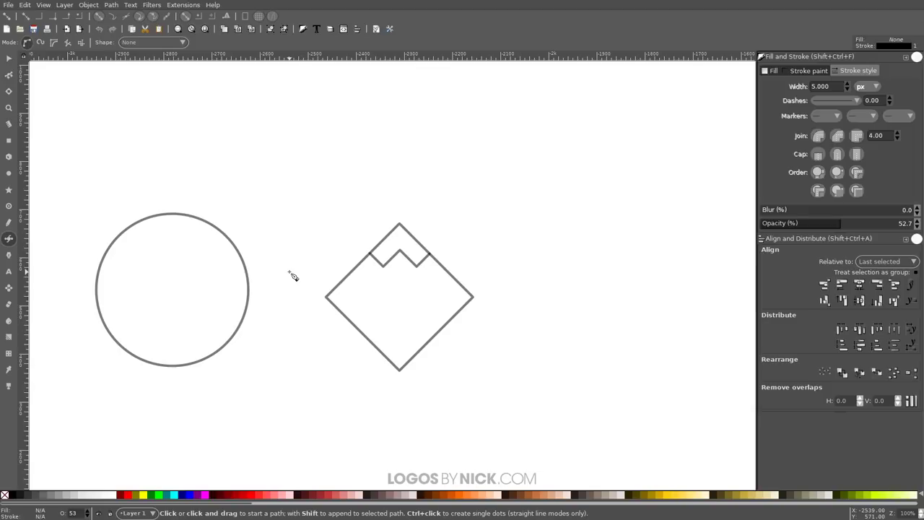
pyautogui.hscroll(1, 398, 312)
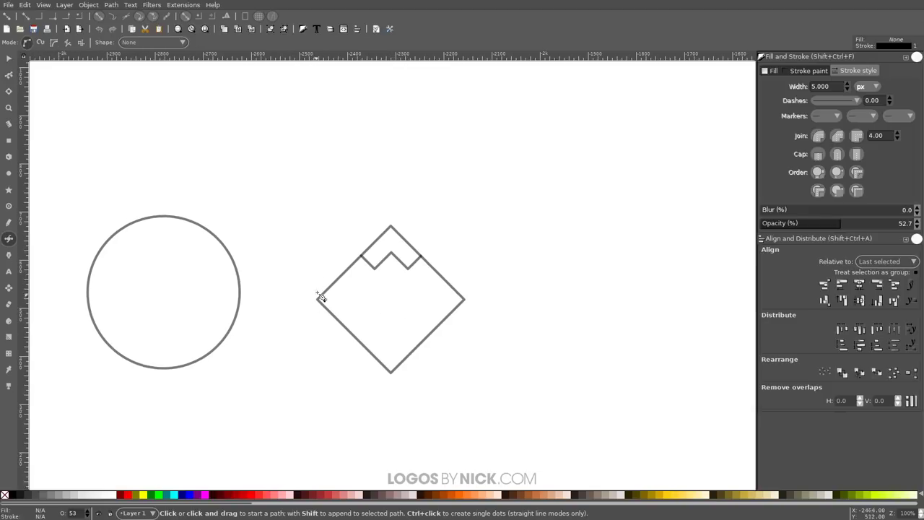
pyautogui.click(312, 286)
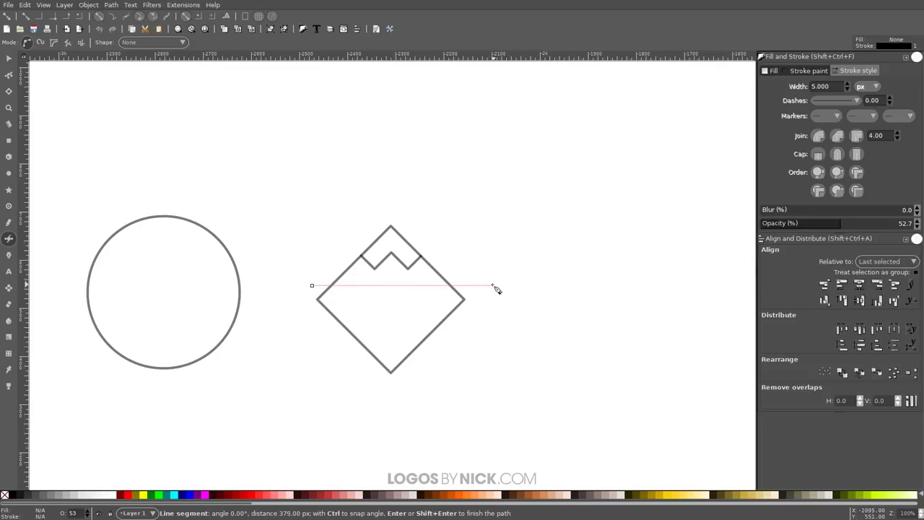
pyautogui.click(493, 285)
pyautogui.click(514, 330)
pyautogui.click(500, 376)
pyautogui.click(474, 403)
pyautogui.click(336, 419)
pyautogui.click(281, 404)
pyautogui.click(281, 351)
pyautogui.click(287, 299)
pyautogui.click(312, 286)
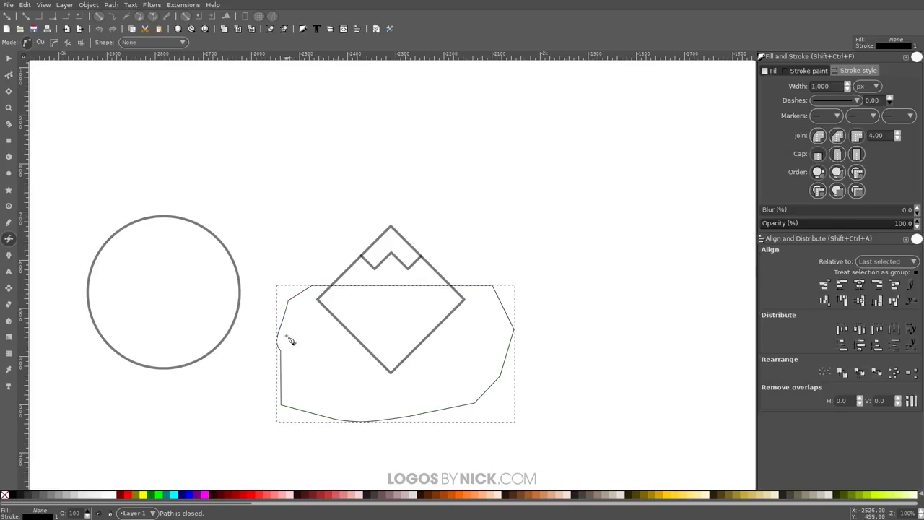
# Cut the diamond with the shape using Ctrl+Alt+/ and delete the lower V piece.
pyautogui.click(8, 58)
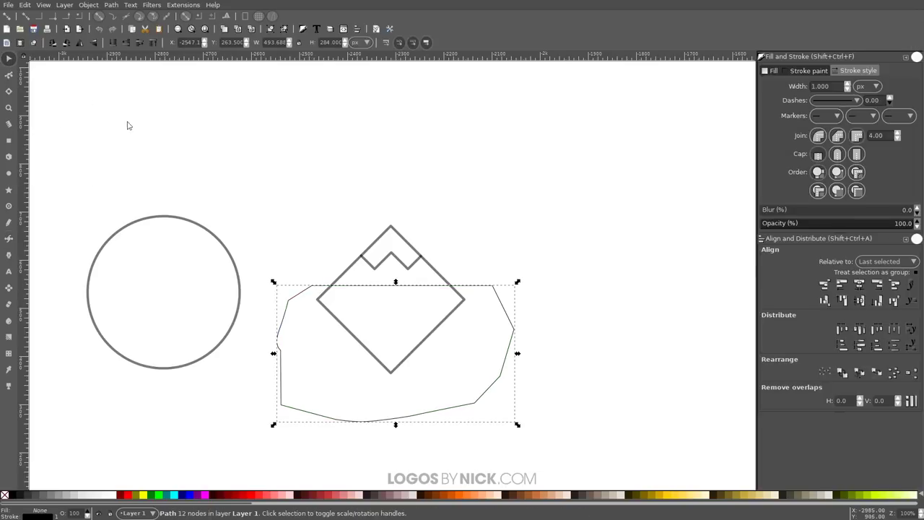
pyautogui.keyDown('shift'); pyautogui.click(349, 273); pyautogui.keyUp('shift')
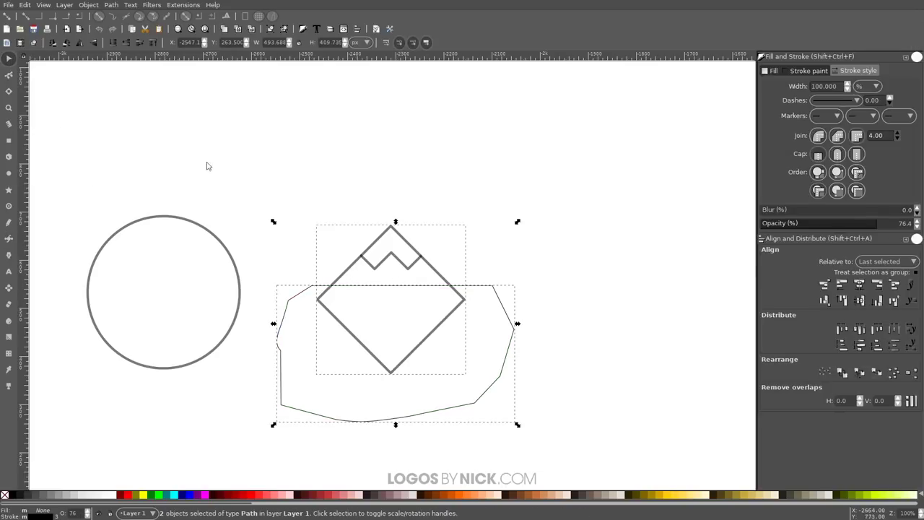
pyautogui.click(111, 5)
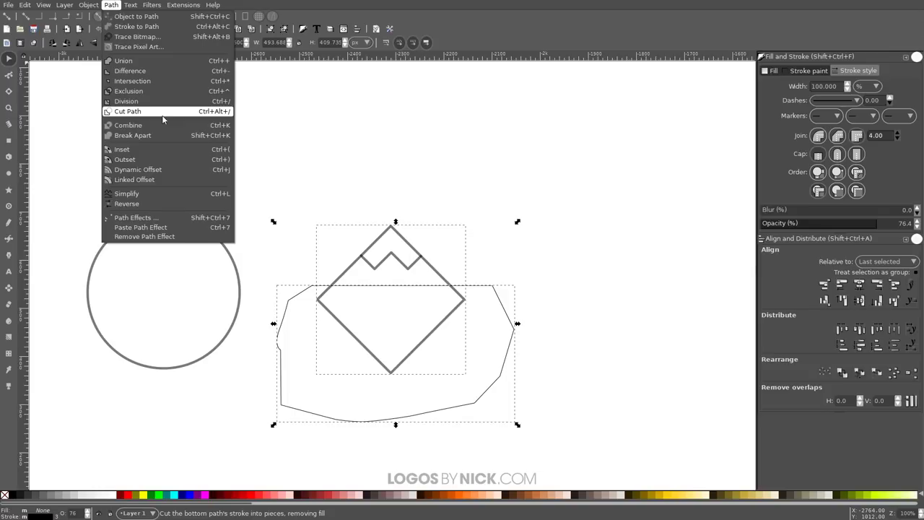
pyautogui.click(111, 4)
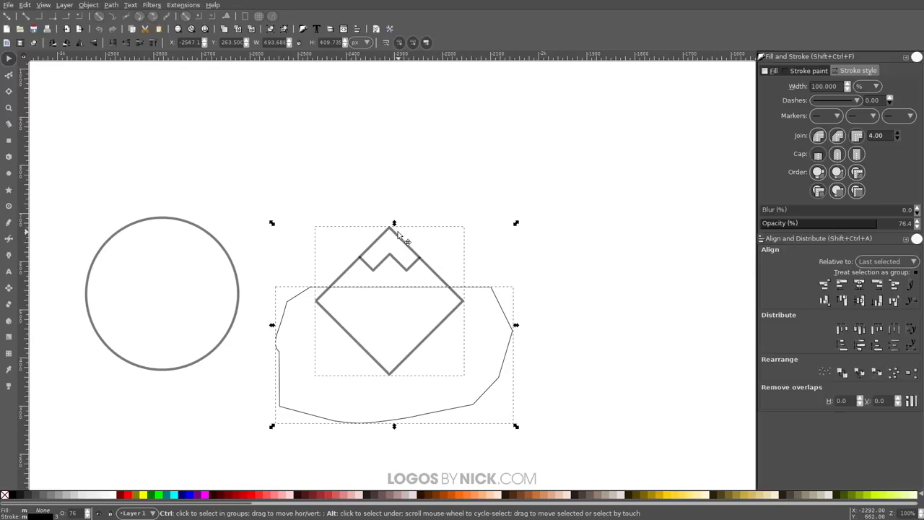
pyautogui.hotkey('ctrl', 'alt', '/')
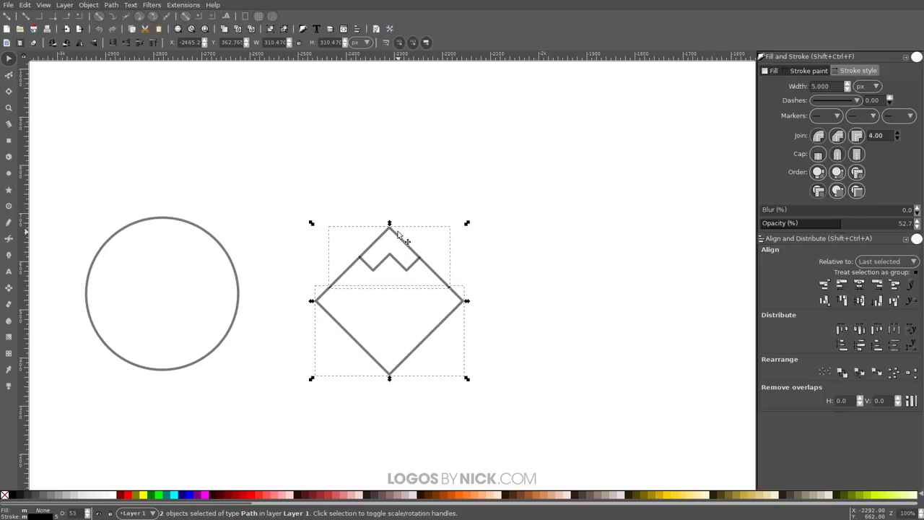
pyautogui.click(520, 325)
pyautogui.moveTo(455, 318); pyautogui.dragTo(587, 337)
pyautogui.press('Delete')
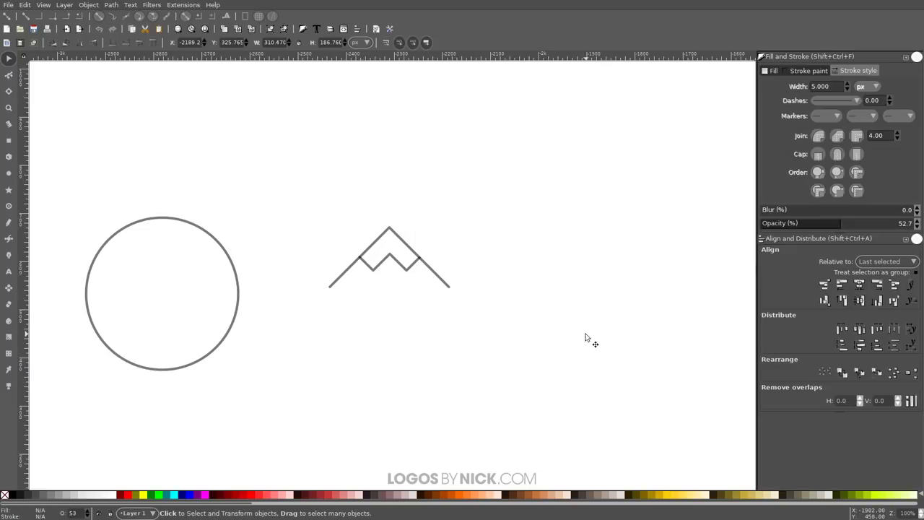
pyautogui.scroll(-1, 393, 268)
pyautogui.hscroll(-2, 393, 269)
# Combine the two mountain pieces into one path and move it toward the circle.
pyautogui.moveTo(563, 285); pyautogui.dragTo(365, 144)
pyautogui.moveTo(474, 230)
pyautogui.mouseDown()
pyautogui.moveTo(476, 239)
pyautogui.moveTo(470, 233)
pyautogui.mouseUp()
pyautogui.click(114, 5)
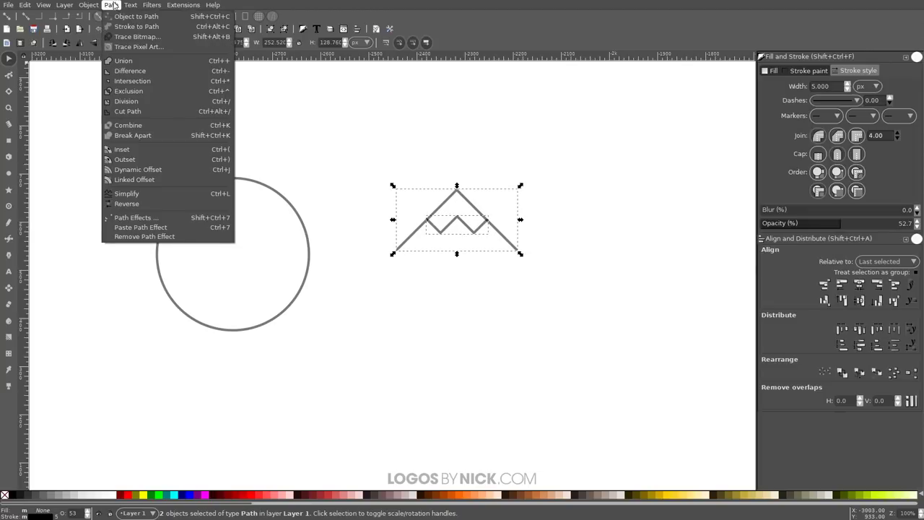
pyautogui.click(135, 130)
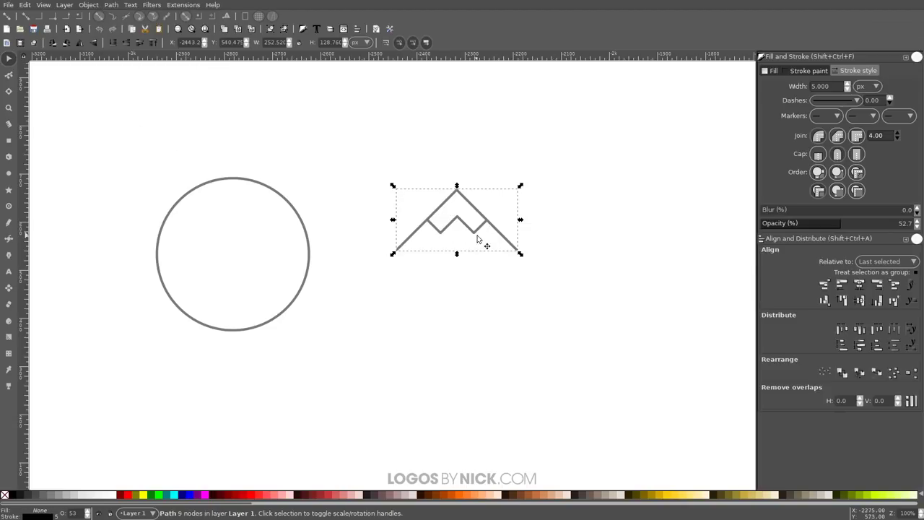
pyautogui.moveTo(481, 242); pyautogui.dragTo(252, 256)
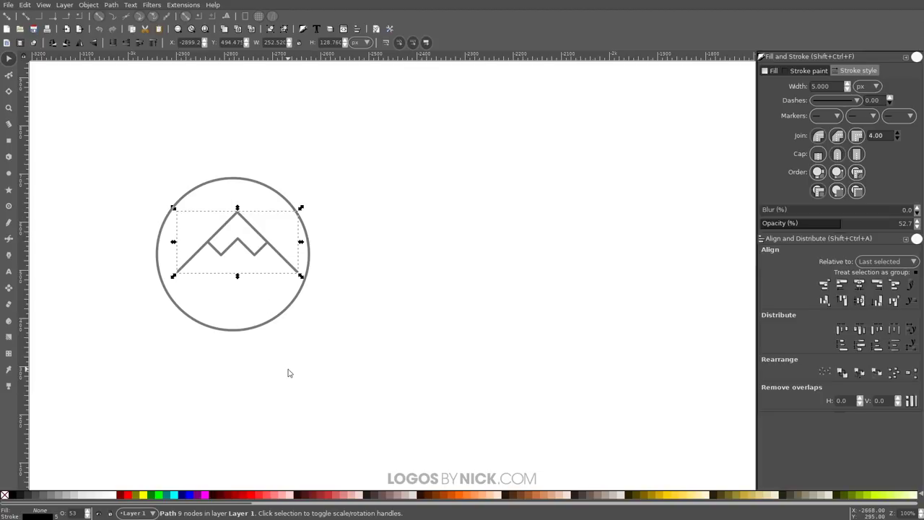
# Center the circle and mountain on the vertical axis, then select the outer circle.
pyautogui.moveTo(397, 377); pyautogui.dragTo(113, 103)
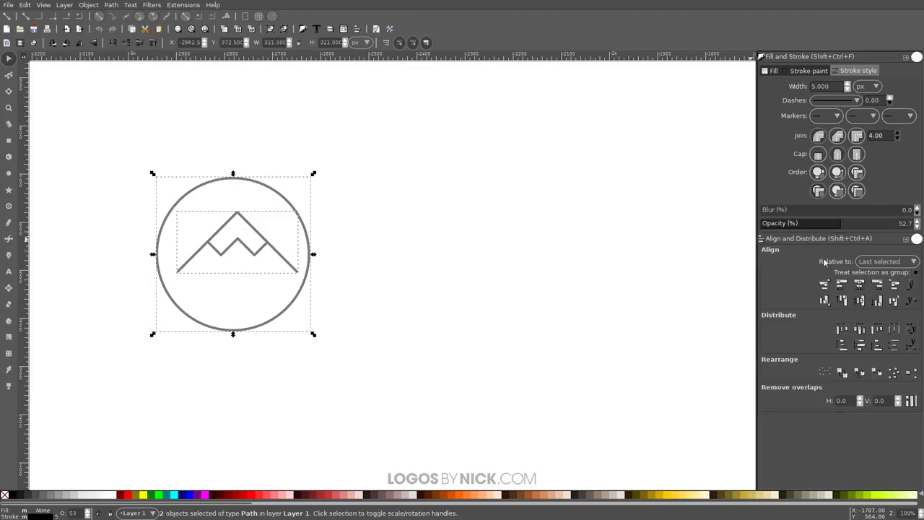
pyautogui.click(860, 286)
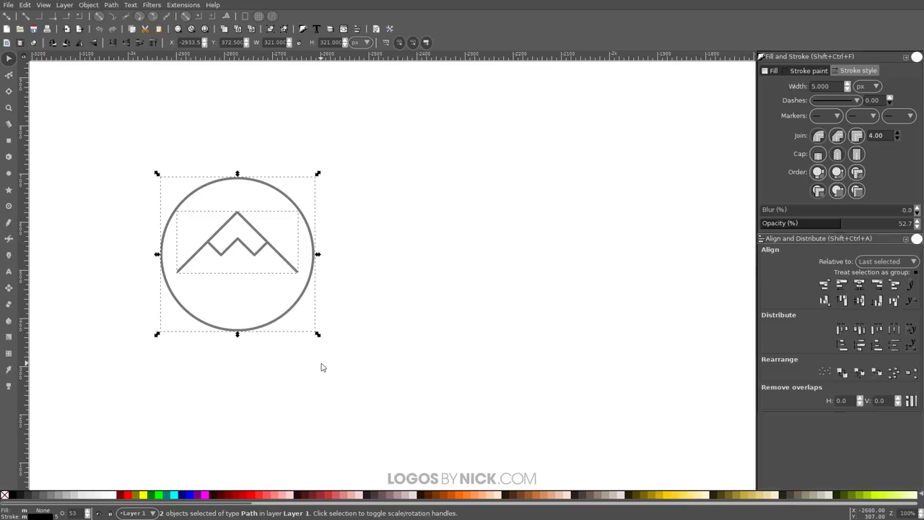
pyautogui.click(366, 152)
pyautogui.click(279, 192)
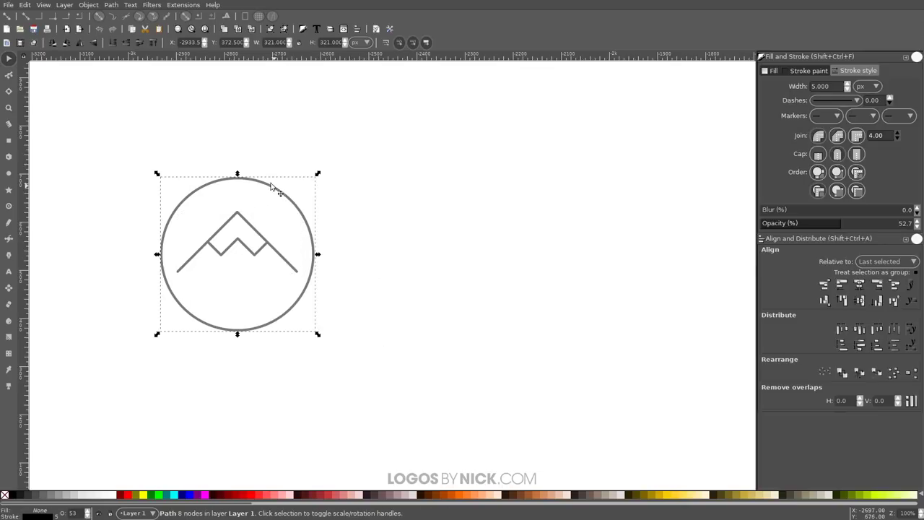
# Place a copy of the circle right of the emblem and scale it to about 179 px.
pyautogui.press('ctrl')
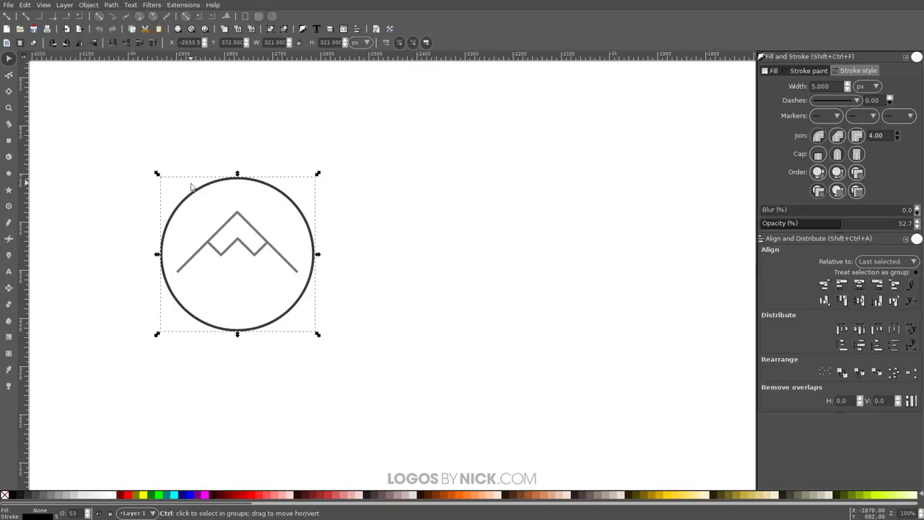
pyautogui.moveTo(171, 209); pyautogui.dragTo(428, 237)
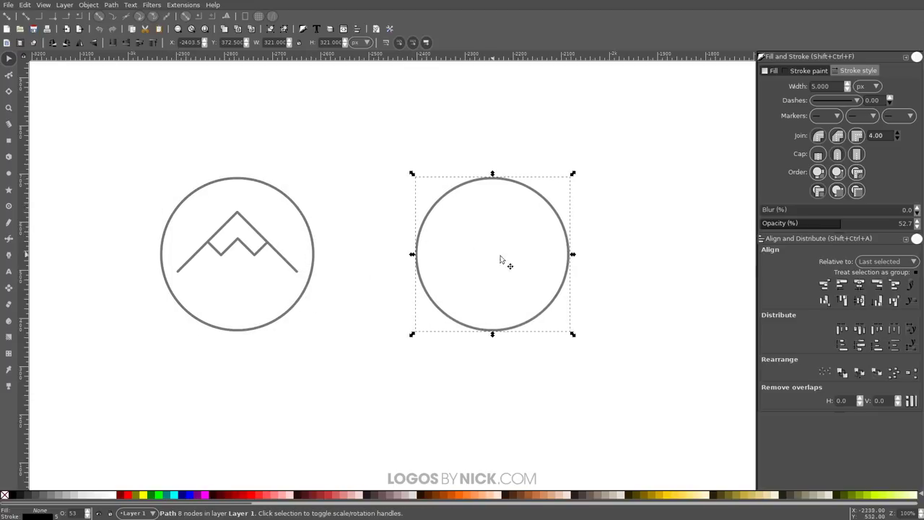
pyautogui.moveTo(576, 258)
pyautogui.mouseDown()
pyautogui.moveTo(355, 253)
pyautogui.moveTo(264, 270)
pyautogui.moveTo(274, 249)
pyautogui.moveTo(261, 264)
pyautogui.mouseUp()
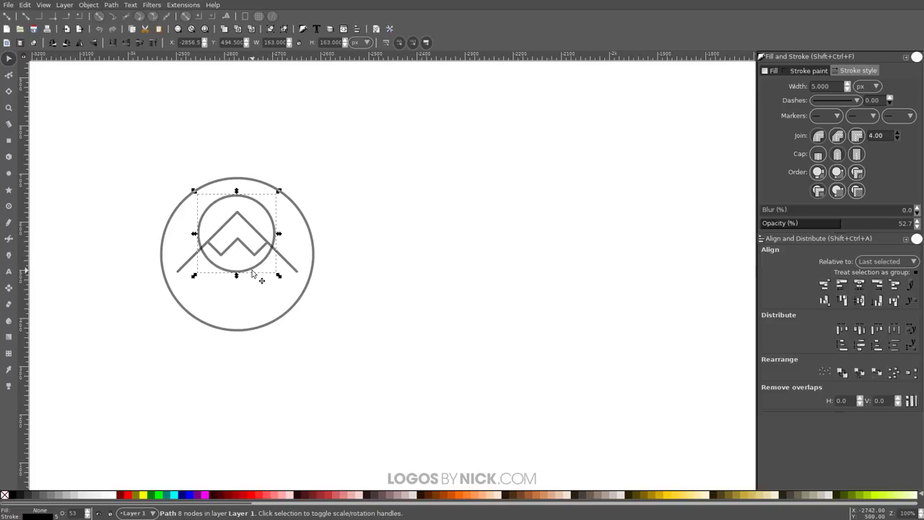
pyautogui.click(253, 273)
pyautogui.hotkey('ctrl', 'z')
pyautogui.hotkey('ctrl', 'z')
pyautogui.hotkey('ctrl', 'z')
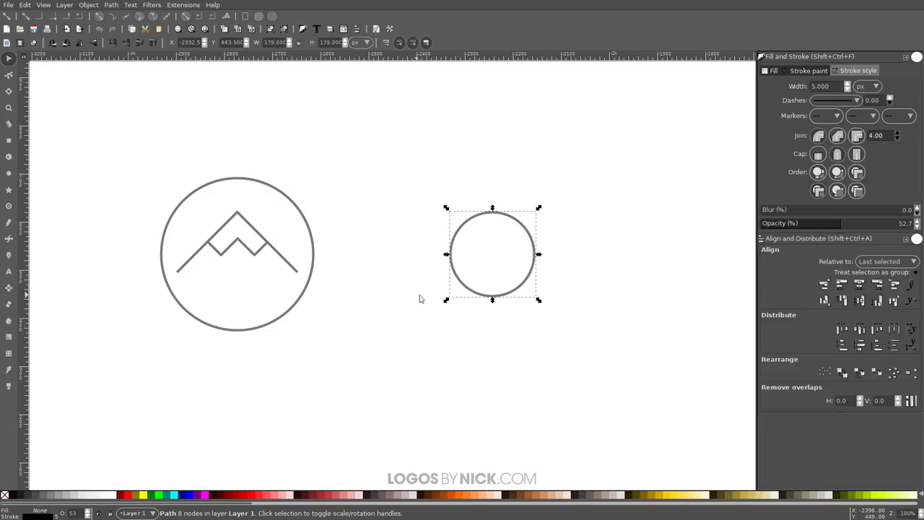
pyautogui.scroll(1, 505, 297)
pyautogui.hscroll(5, 602, 294)
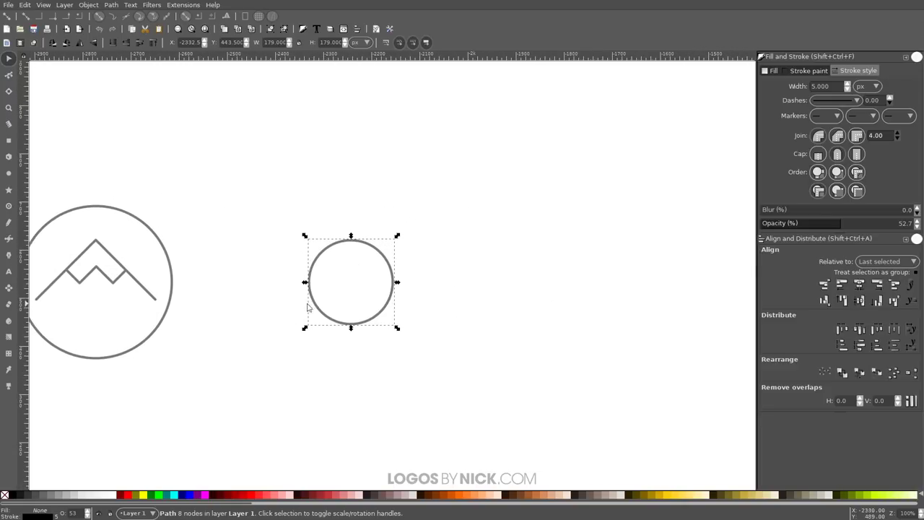
# Draw a short vertical line above the small circle with the Bezier tool.
pyautogui.click(9, 238)
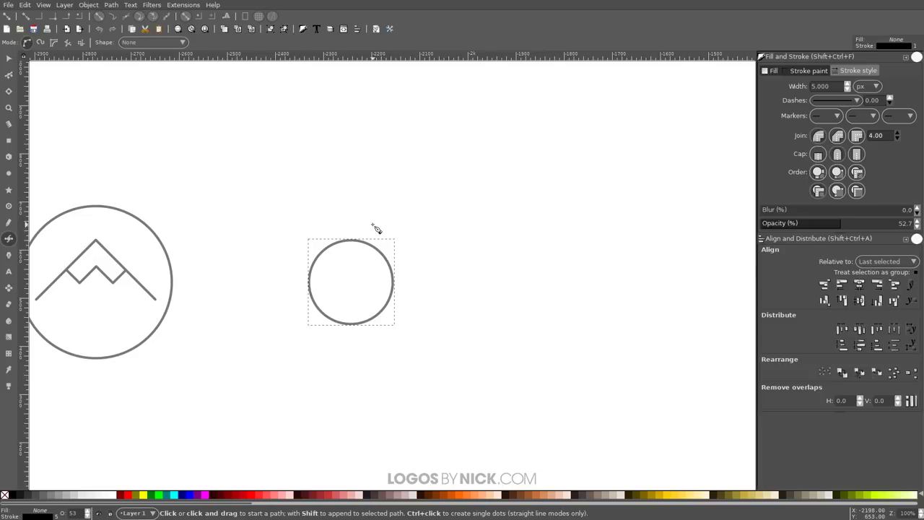
pyautogui.scroll(4, 359, 231)
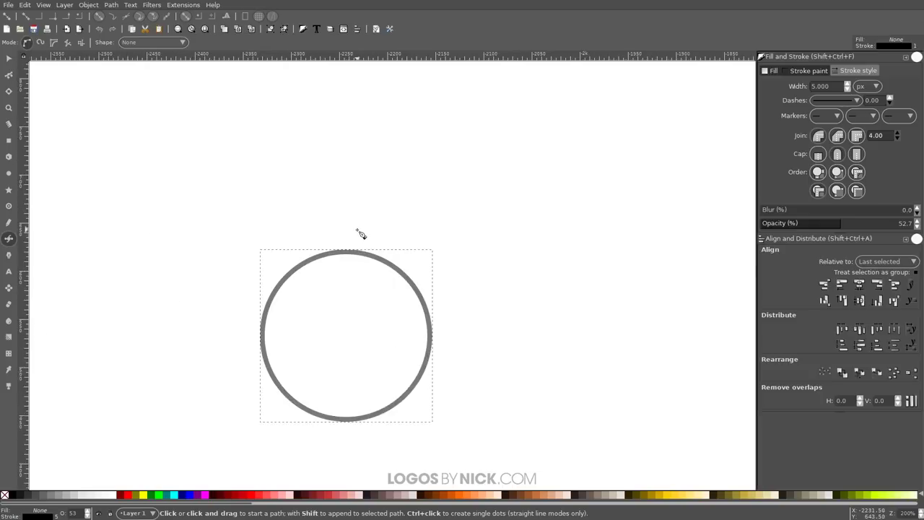
pyautogui.click(349, 188)
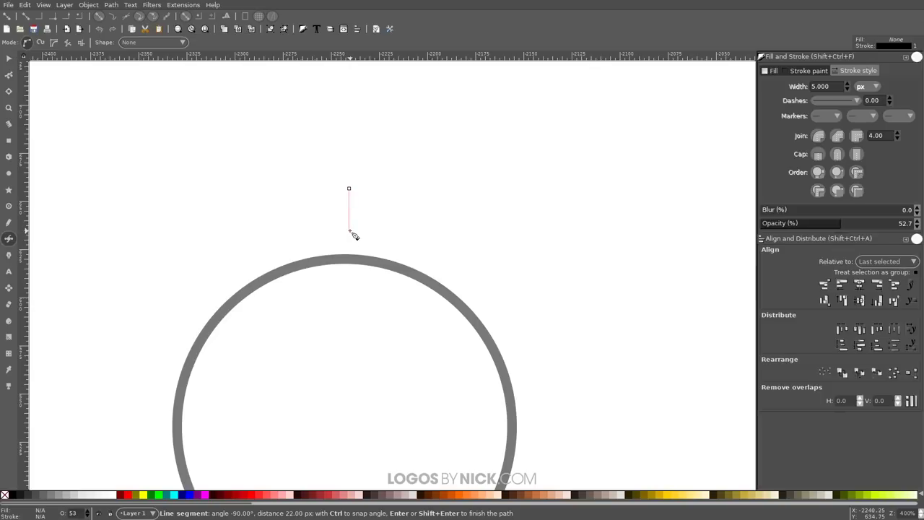
pyautogui.click(350, 231)
pyautogui.press('Return')
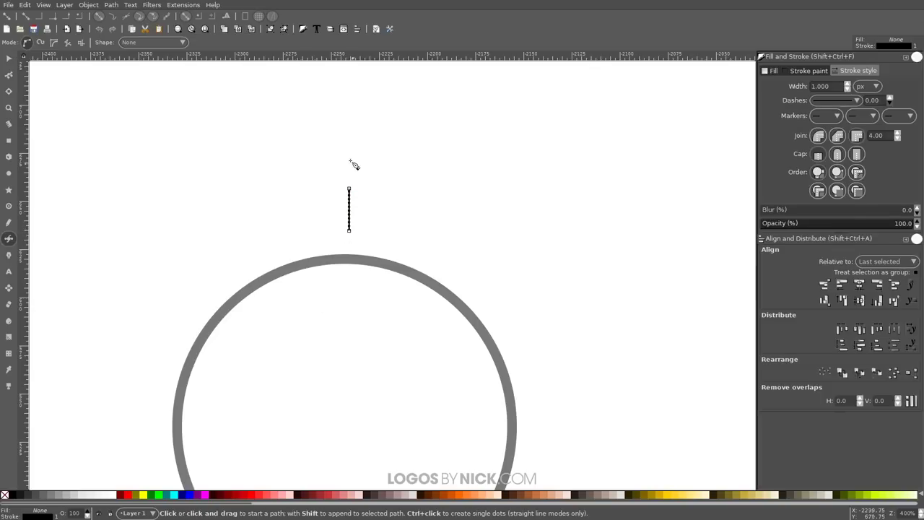
# Give the line a 5 px round-capped stroke at about 54% opacity.
pyautogui.moveTo(207, 324); pyautogui.dragTo(144, 269)
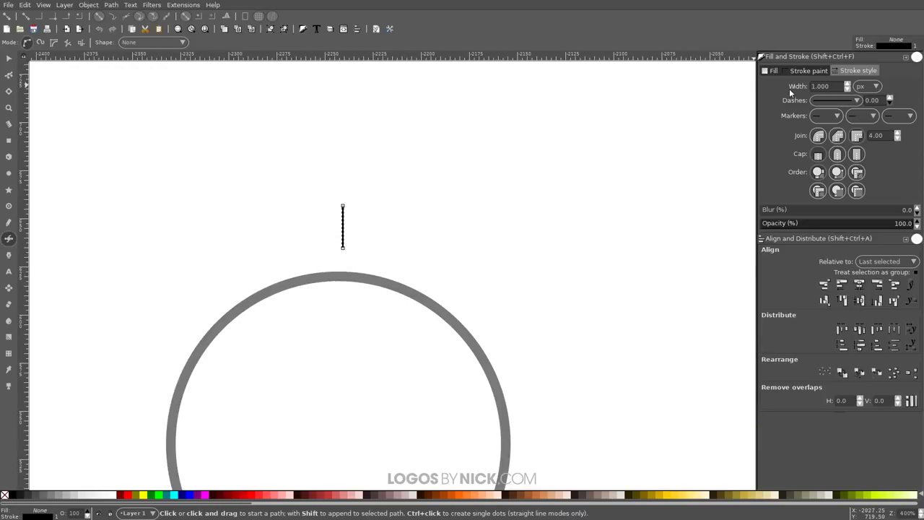
pyautogui.moveTo(817, 86); pyautogui.dragTo(838, 85)
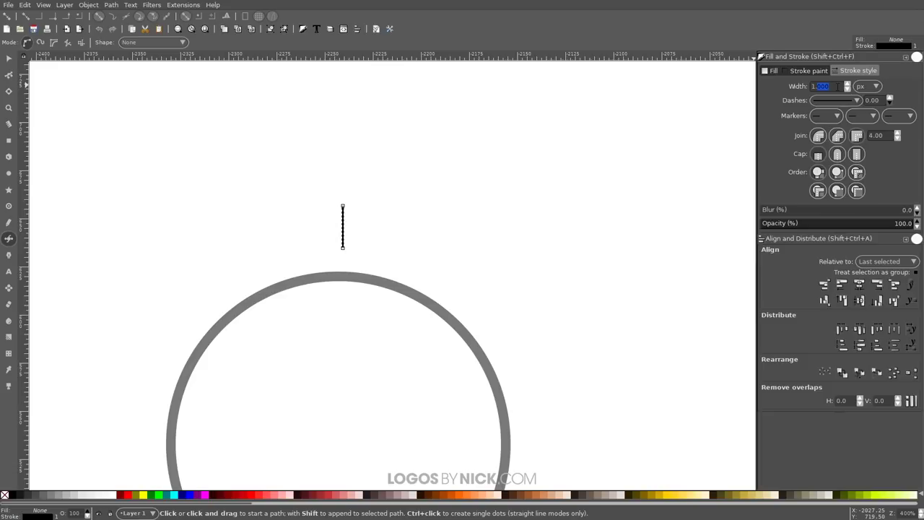
pyautogui.press('Return')
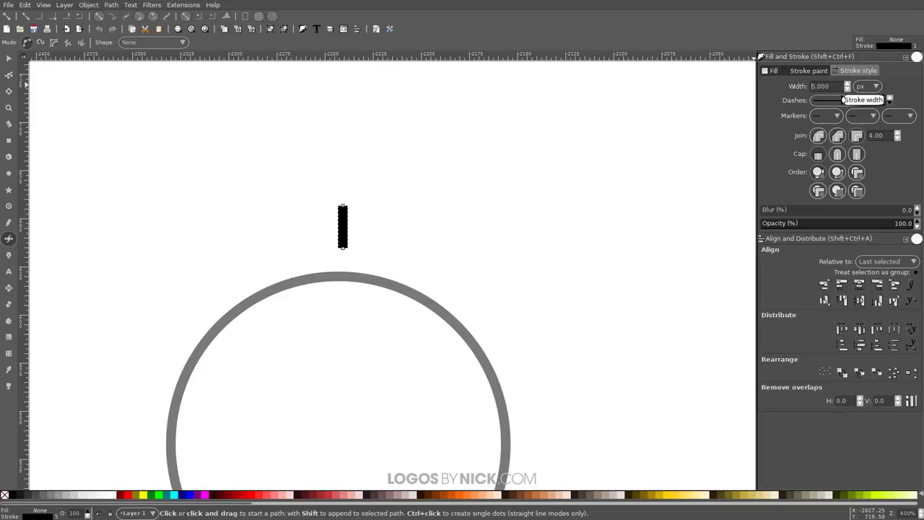
pyautogui.click(838, 154)
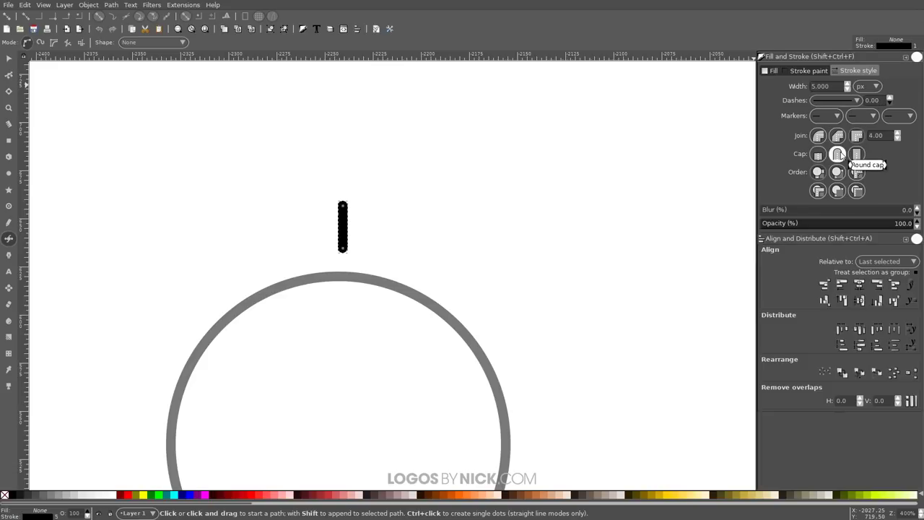
pyautogui.click(843, 226)
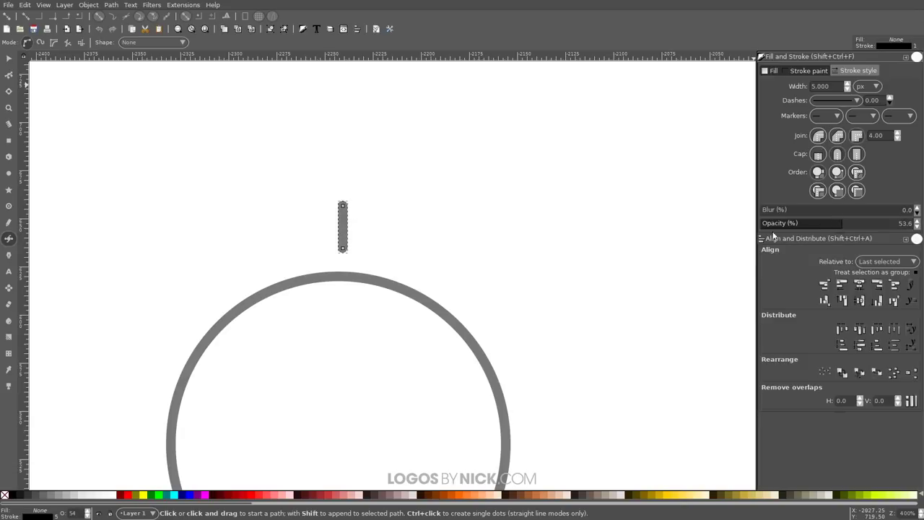
pyautogui.click(9, 58)
pyautogui.scroll(-3, 309, 291)
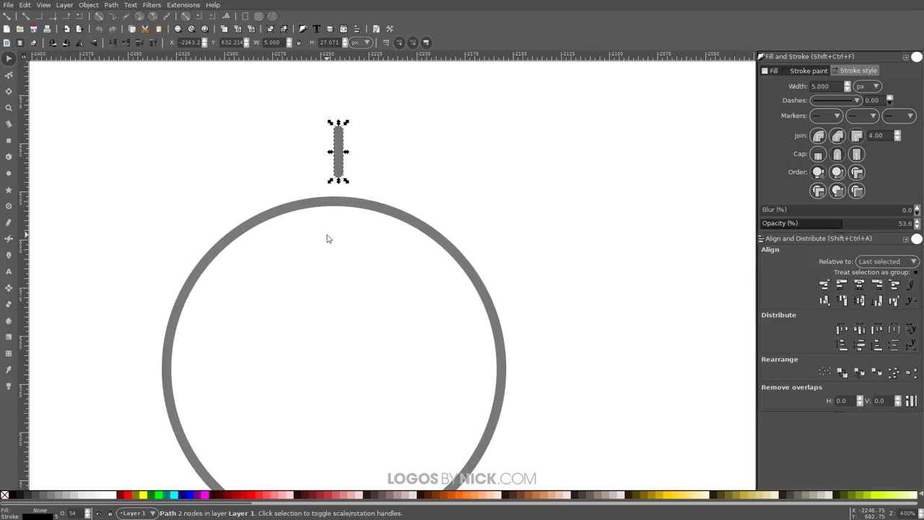
pyautogui.press('ctrl')
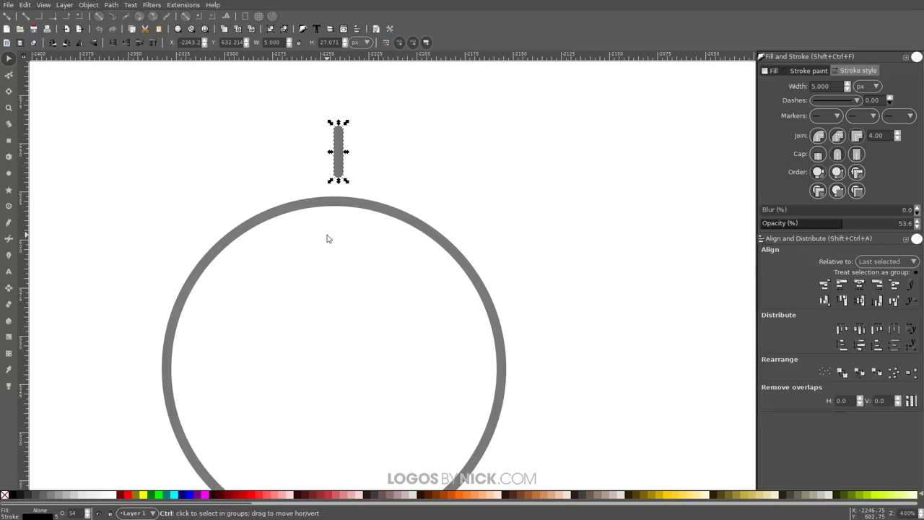
# Nudge the ray toward the circle and place a duplicate straight below it.
pyautogui.scroll(-2, 326, 239)
pyautogui.moveTo(347, 160); pyautogui.dragTo(346, 156)
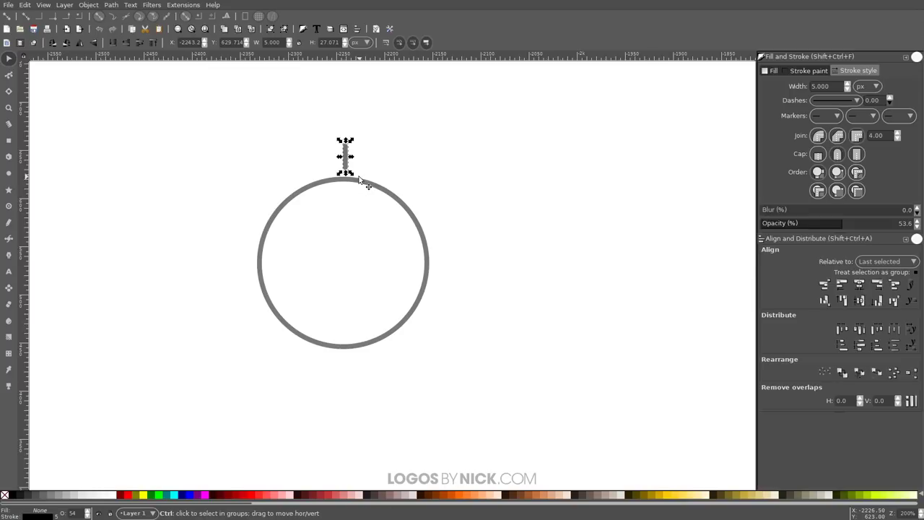
pyautogui.hotkey('ctrl', 'd')
pyautogui.moveTo(346, 156); pyautogui.dragTo(344, 367)
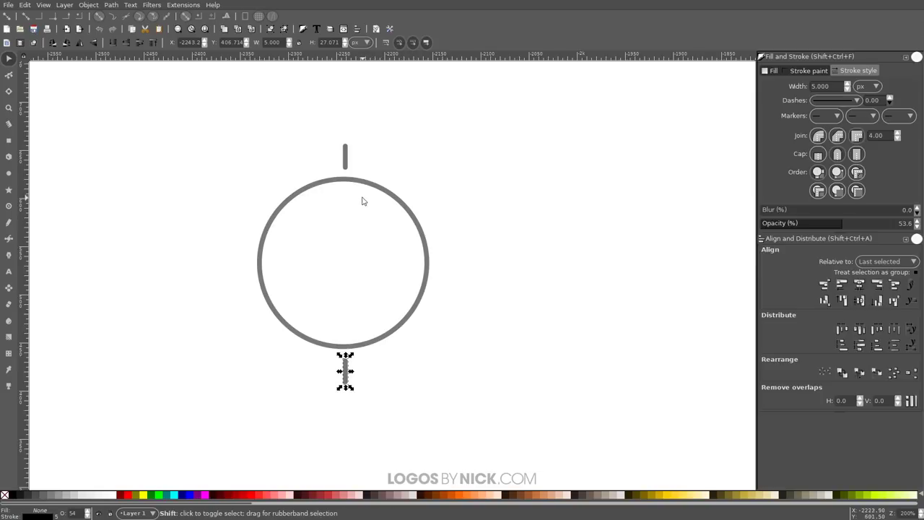
# Combine the top and bottom rays into one path.
pyautogui.keyDown('shift'); pyautogui.click(346, 157); pyautogui.keyUp('shift')
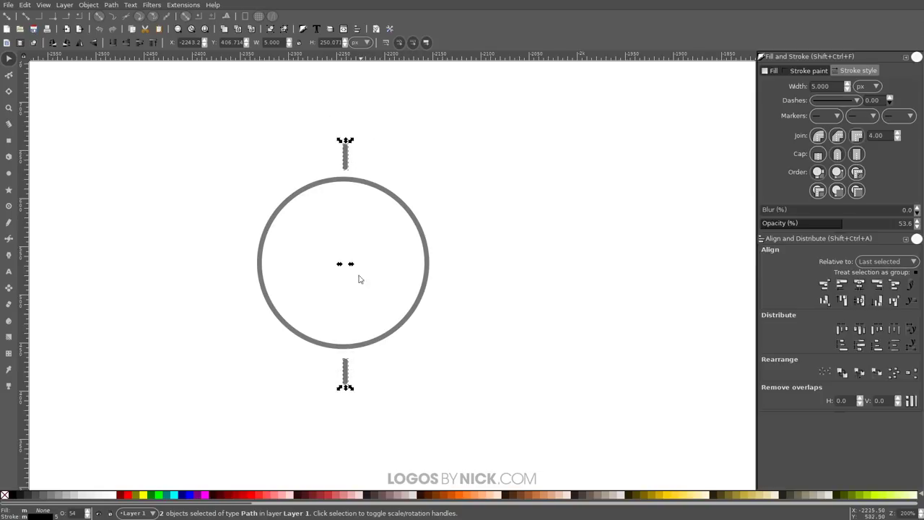
pyautogui.click(111, 5)
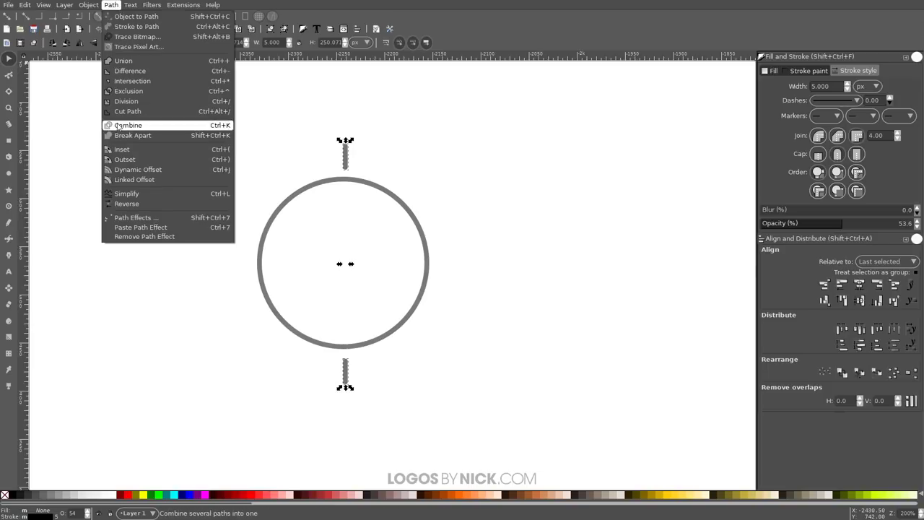
pyautogui.click(267, 166)
pyautogui.hotkey('ctrl', 'k')
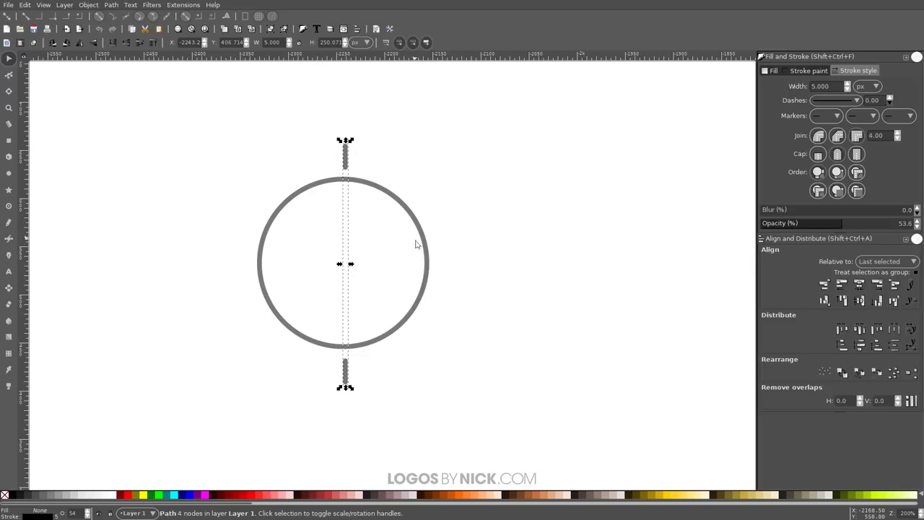
# Centre the circle and rays on the vertical axis, then reselect the ray path.
pyautogui.moveTo(512, 425); pyautogui.dragTo(228, 106)
pyautogui.click(859, 301)
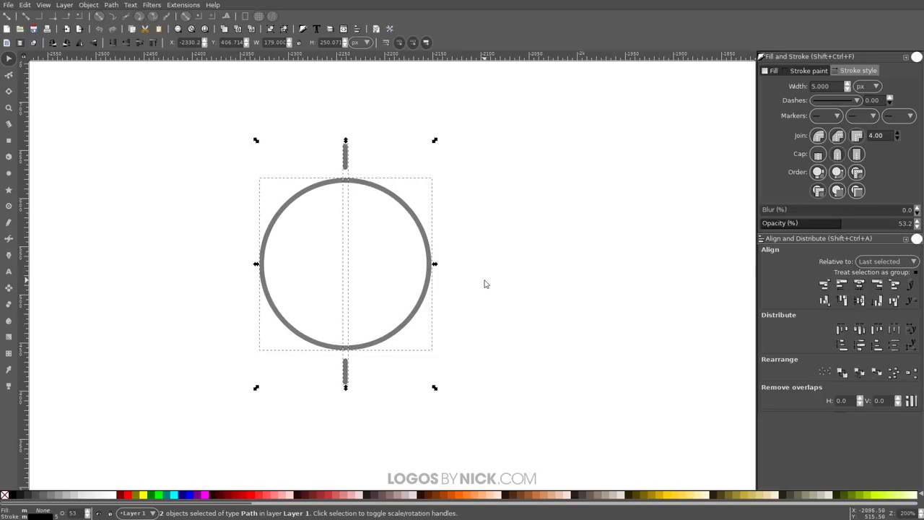
pyautogui.click(548, 168)
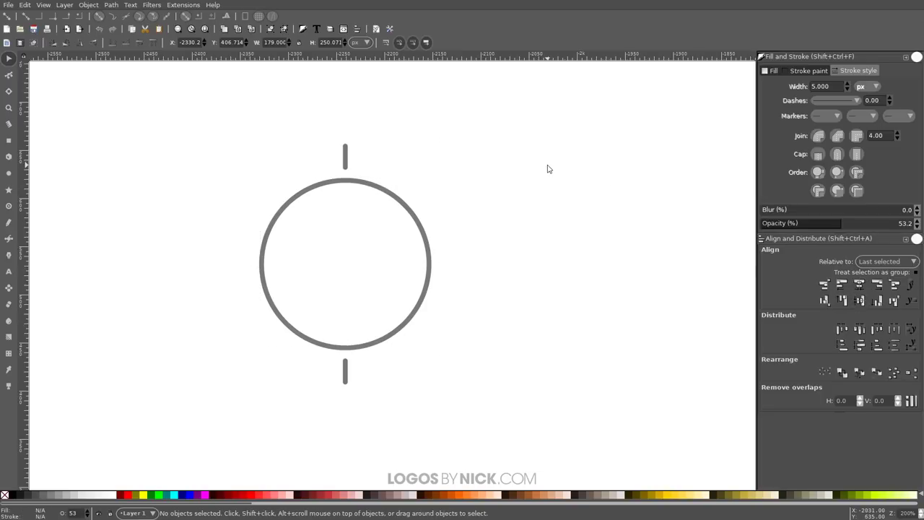
pyautogui.click(352, 156)
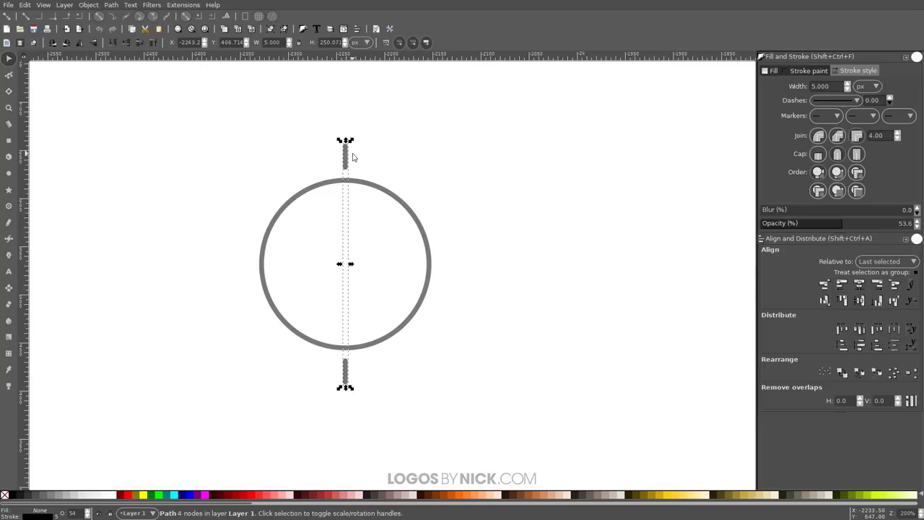
# Add duplicated copies of the ray pair rotated in 30° steps around the circle.
pyautogui.click(346, 153)
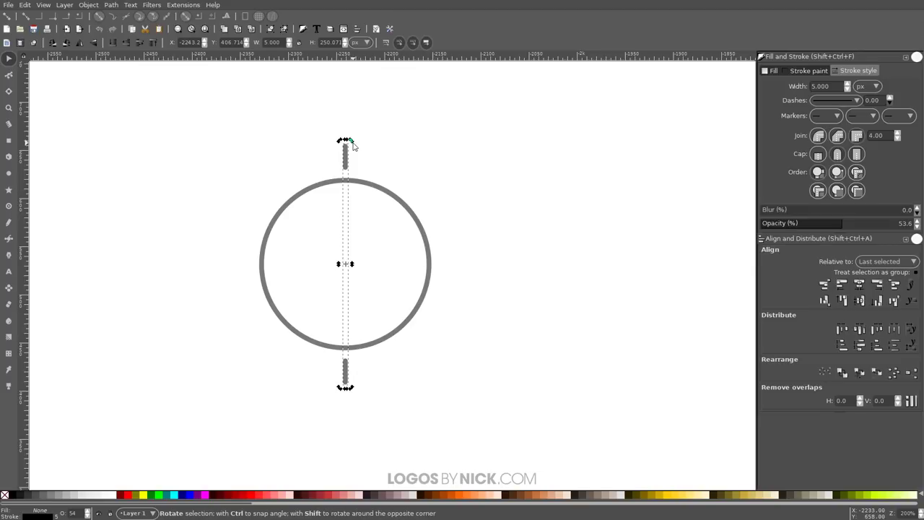
pyautogui.press('ctrl')
pyautogui.moveTo(351, 145)
pyautogui.mouseDown()
pyautogui.moveTo(380, 153)
pyautogui.moveTo(452, 206)
pyautogui.moveTo(433, 326)
pyautogui.moveTo(256, 354)
pyautogui.moveTo(436, 318)
pyautogui.moveTo(401, 359)
pyautogui.moveTo(436, 231)
pyautogui.moveTo(426, 375)
pyautogui.moveTo(437, 316)
pyautogui.moveTo(400, 212)
pyautogui.moveTo(346, 159)
pyautogui.moveTo(349, 178)
pyautogui.moveTo(350, 168)
pyautogui.moveTo(375, 165)
pyautogui.moveTo(397, 177)
pyautogui.moveTo(394, 169)
pyautogui.mouseUp()
pyautogui.hotkey('ctrl', 'd')
pyautogui.moveTo(404, 182); pyautogui.dragTo(341, 151)
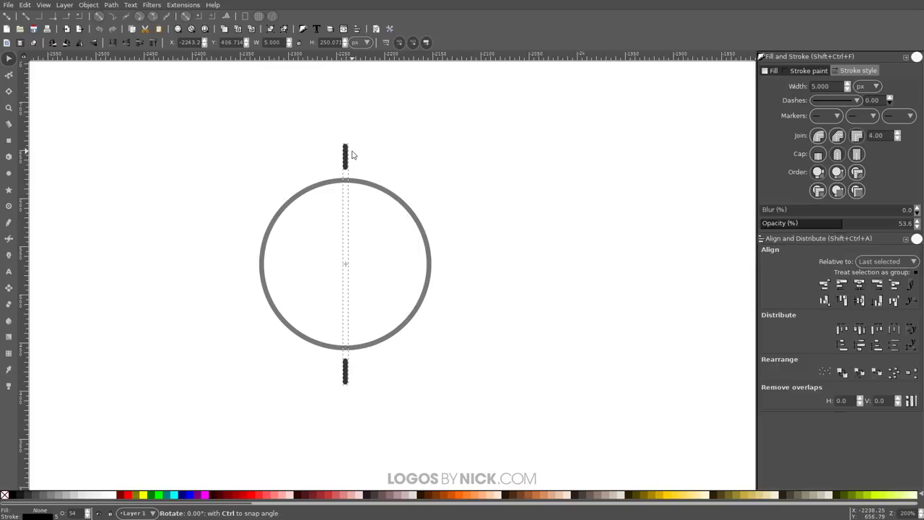
pyautogui.moveTo(352, 154); pyautogui.dragTo(412, 364)
pyautogui.hotkey('ctrl', 'd')
pyautogui.hotkey('ctrl', 'd')
pyautogui.hotkey('ctrl', 'd')
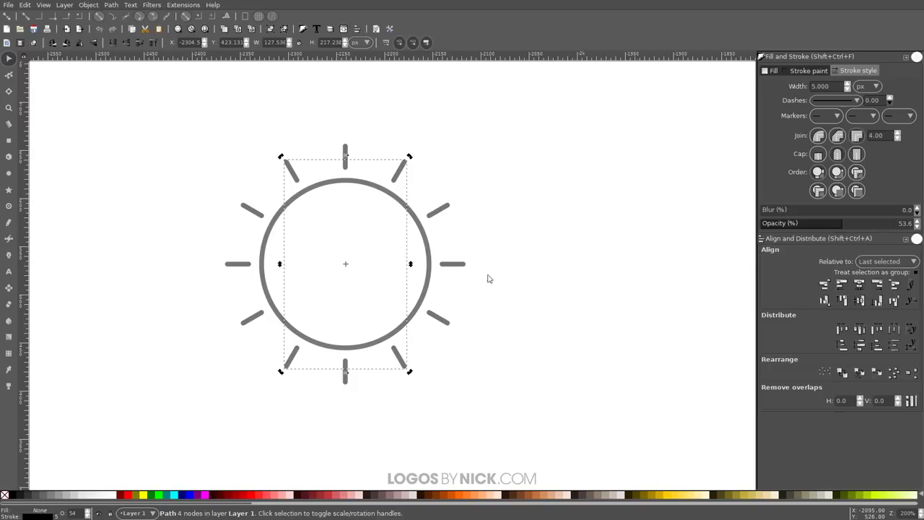
# Combine the circle and all twelve rays into one path and rotate it 15°.
pyautogui.moveTo(582, 426); pyautogui.dragTo(170, 73)
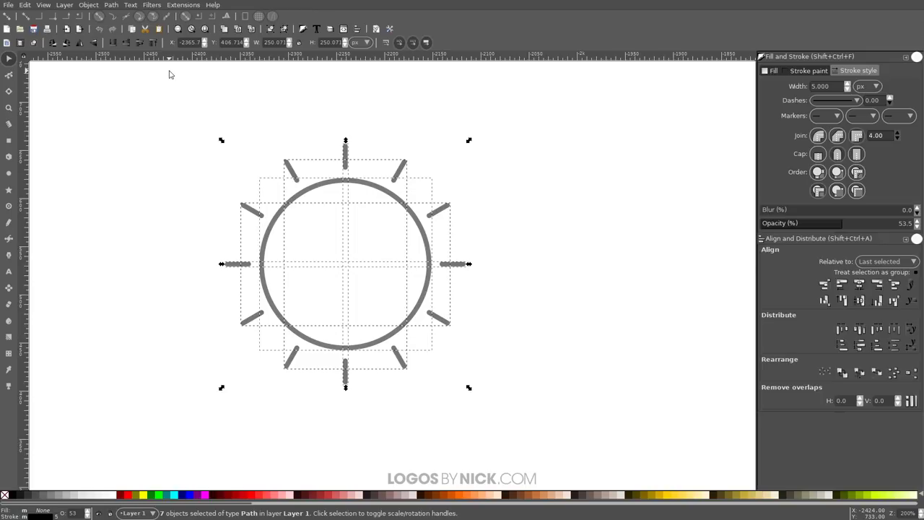
pyautogui.hotkey('ctrl', 'k')
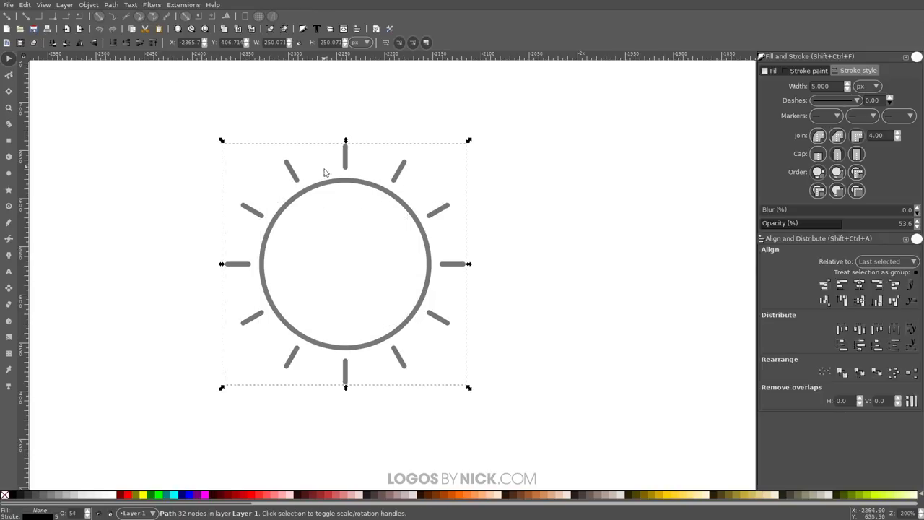
pyautogui.click(346, 152)
pyautogui.moveTo(470, 142); pyautogui.dragTo(438, 124)
pyautogui.click(350, 161)
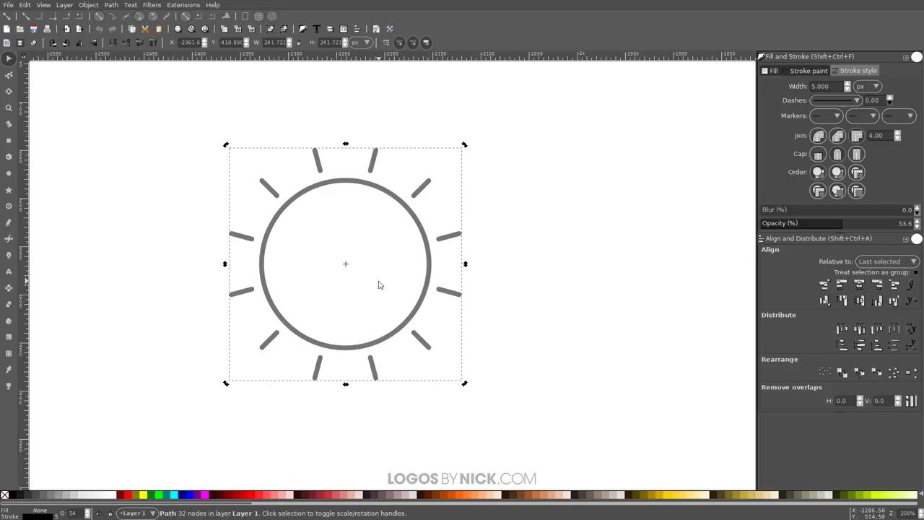
# Draw a new vertical line above the sun's top with the Bezier tool.
pyautogui.click(9, 238)
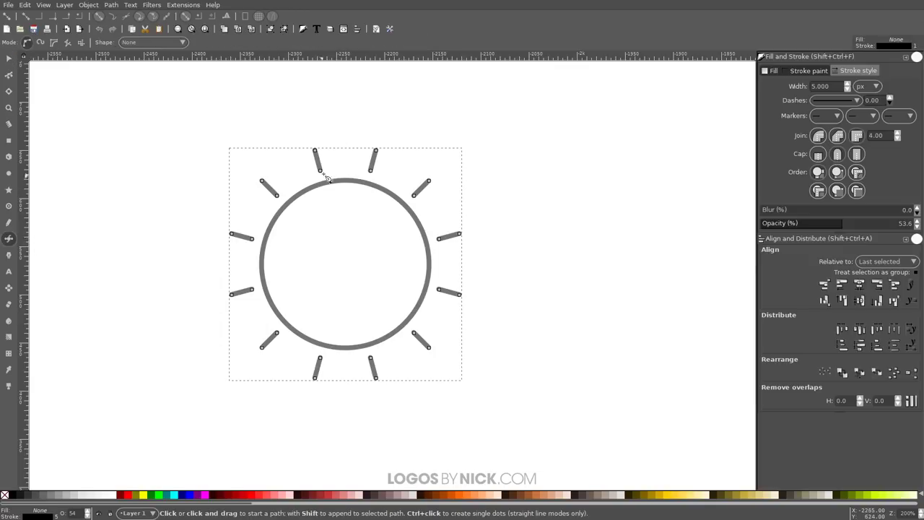
pyautogui.keyDown('ctrl'); pyautogui.scroll(2, 351, 162); pyautogui.keyUp('ctrl')
pyautogui.keyDown('ctrl'); pyautogui.scroll(2, 351, 167); pyautogui.keyUp('ctrl')
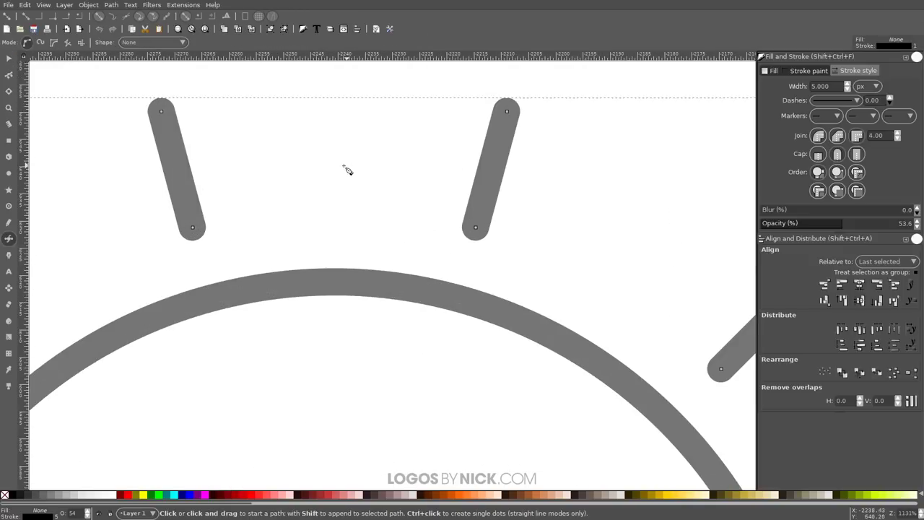
pyautogui.keyDown('ctrl'); pyautogui.scroll(1, 338, 180); pyautogui.keyUp('ctrl')
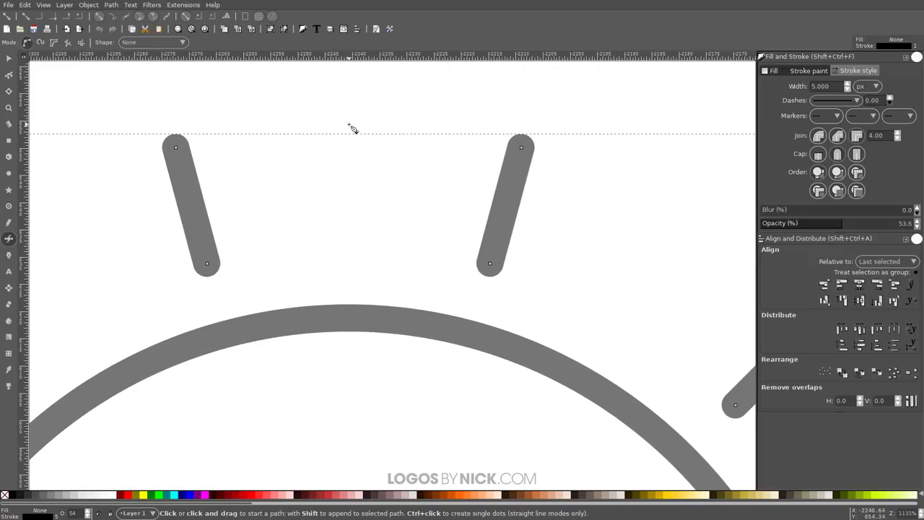
pyautogui.click(352, 79)
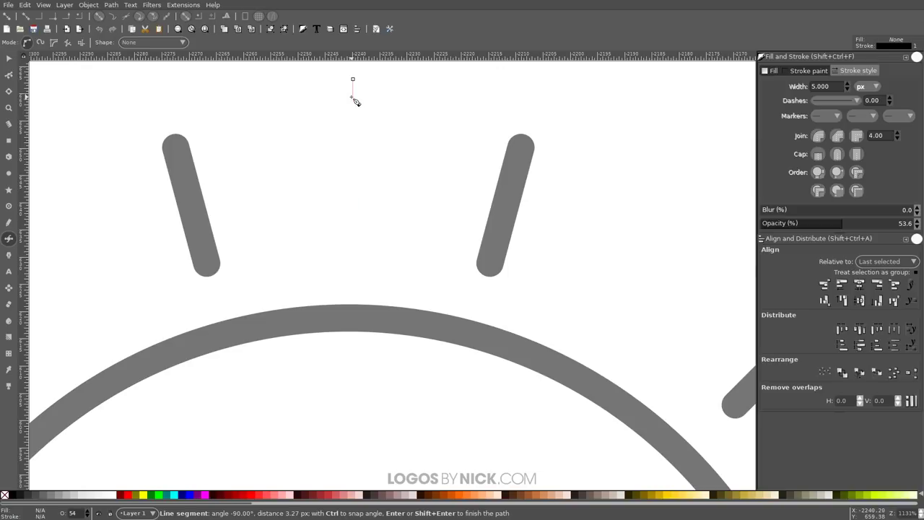
pyautogui.click(354, 223)
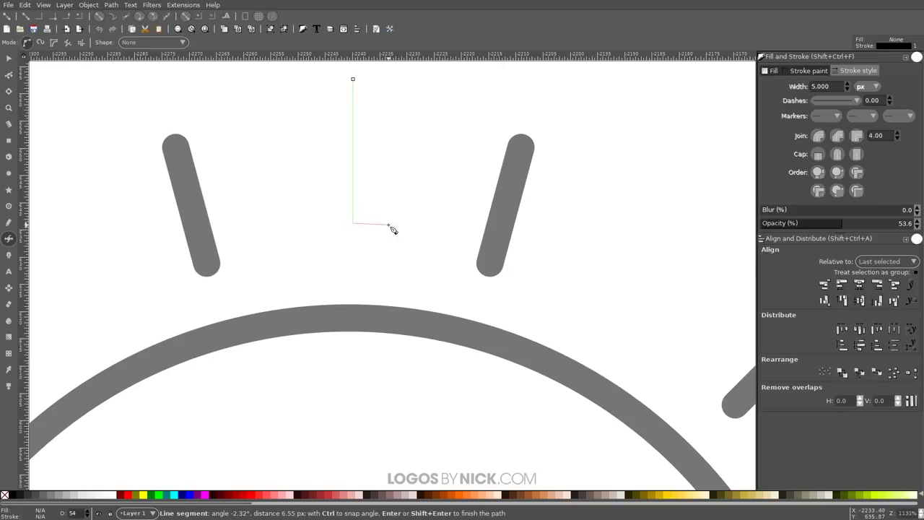
pyautogui.scroll(3, 374, 270)
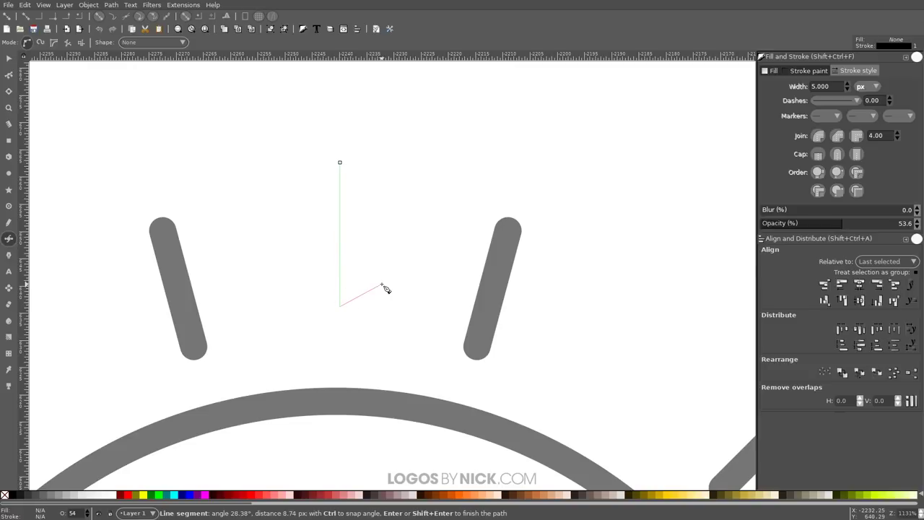
pyautogui.press('Return')
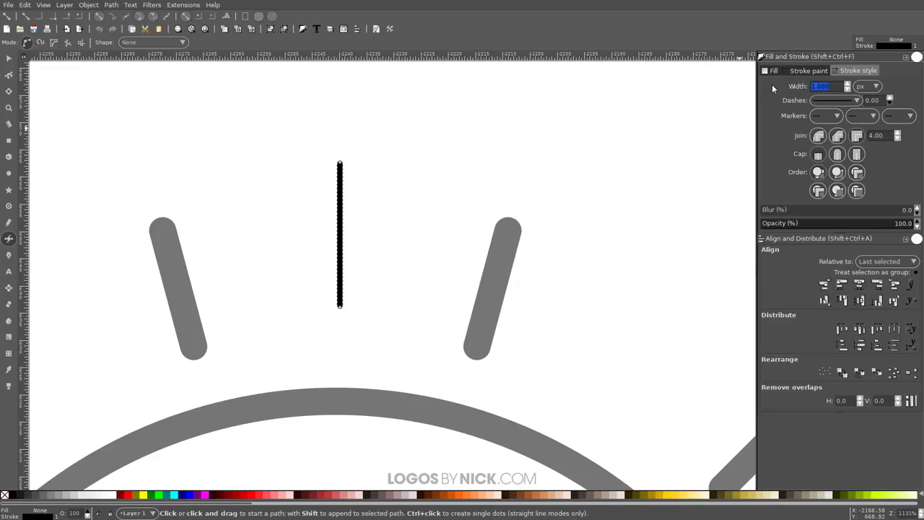
# Style the line with a 5 px round-capped stroke at about 53% opacity.
pyautogui.write('5')
pyautogui.press('Return')
pyautogui.click(837, 154)
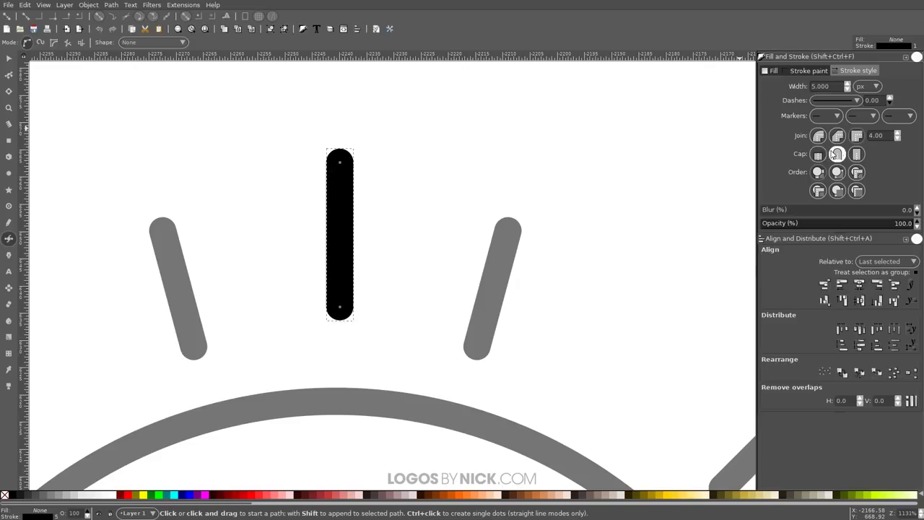
pyautogui.scroll(-1, 451, 217)
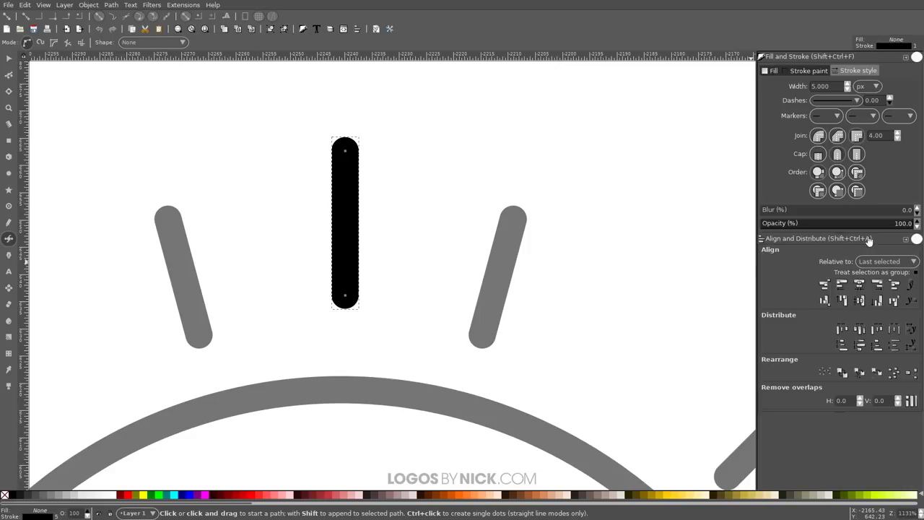
pyautogui.moveTo(847, 225); pyautogui.dragTo(843, 226)
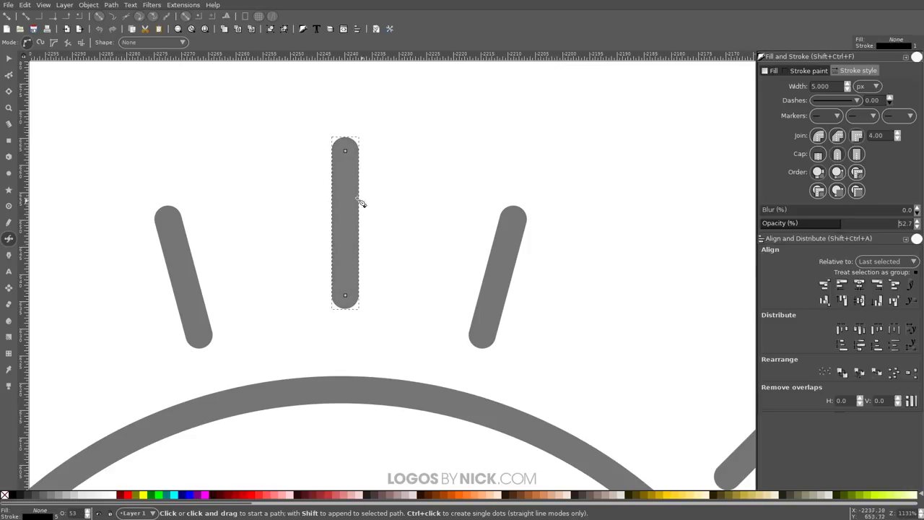
# Draw a closed cutting shape across the middle of the ray.
pyautogui.click(314, 192)
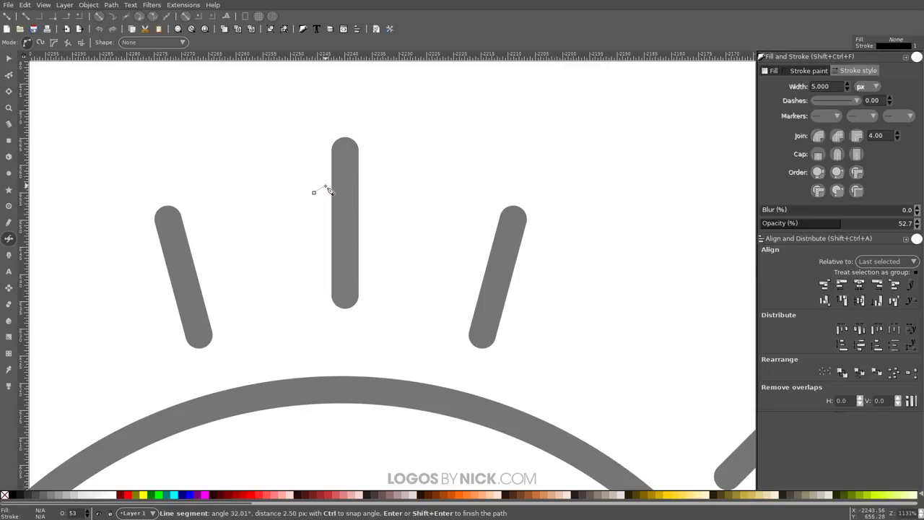
pyautogui.click(377, 193)
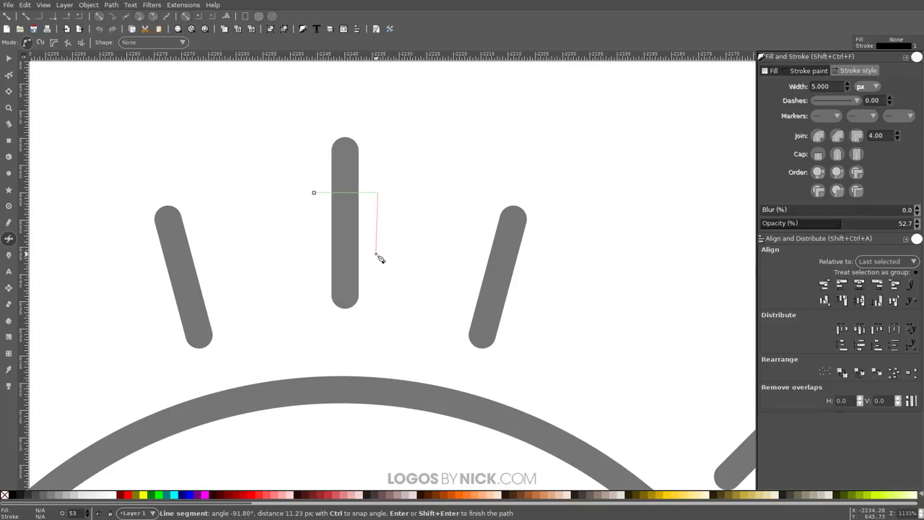
pyautogui.click(377, 247)
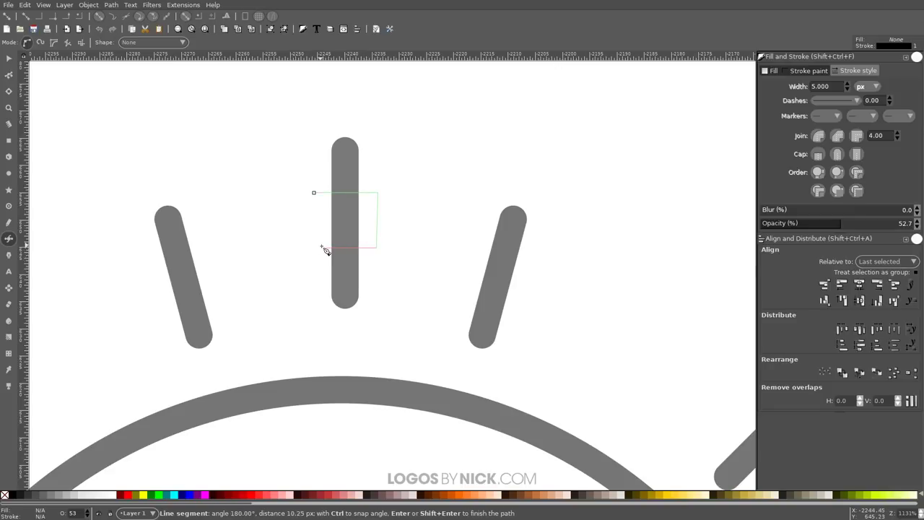
pyautogui.click(307, 249)
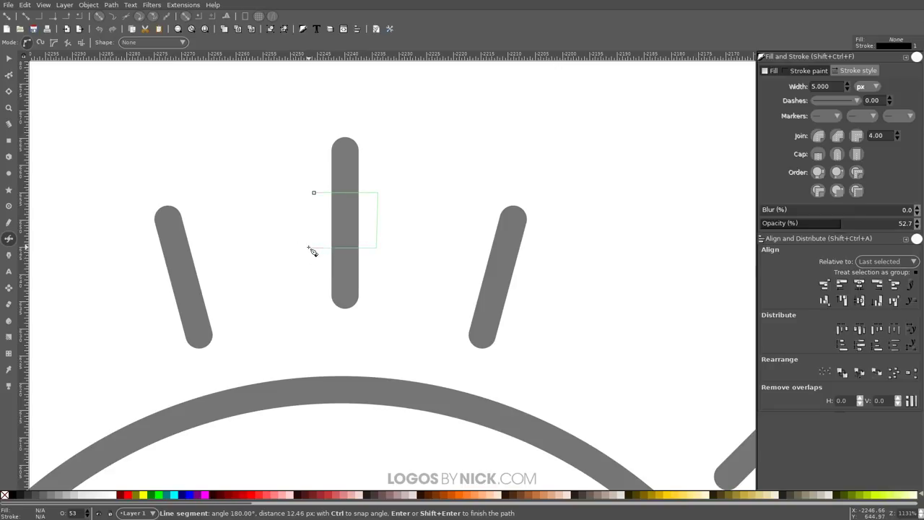
pyautogui.click(314, 193)
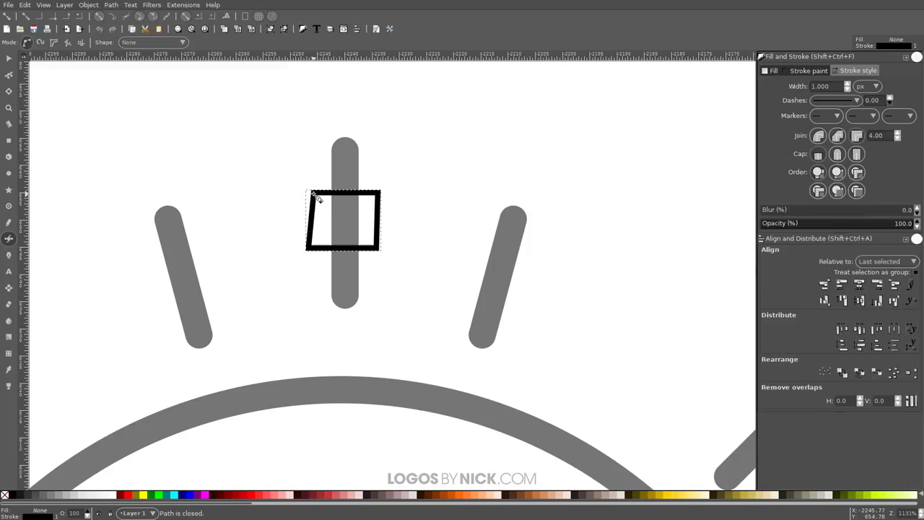
# Cut the ray with the shape using Path > Cut Path and delete the middle piece.
pyautogui.click(9, 59)
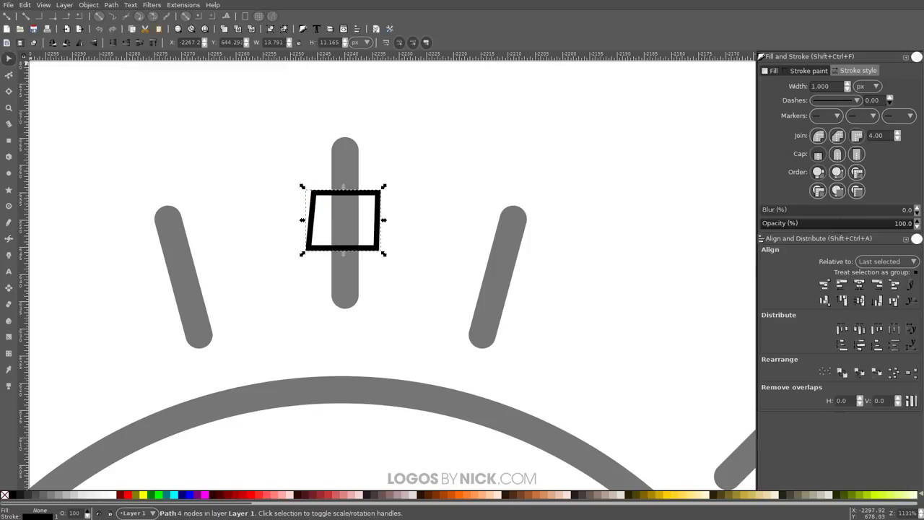
pyautogui.keyDown('shift'); pyautogui.click(351, 153); pyautogui.keyUp('shift')
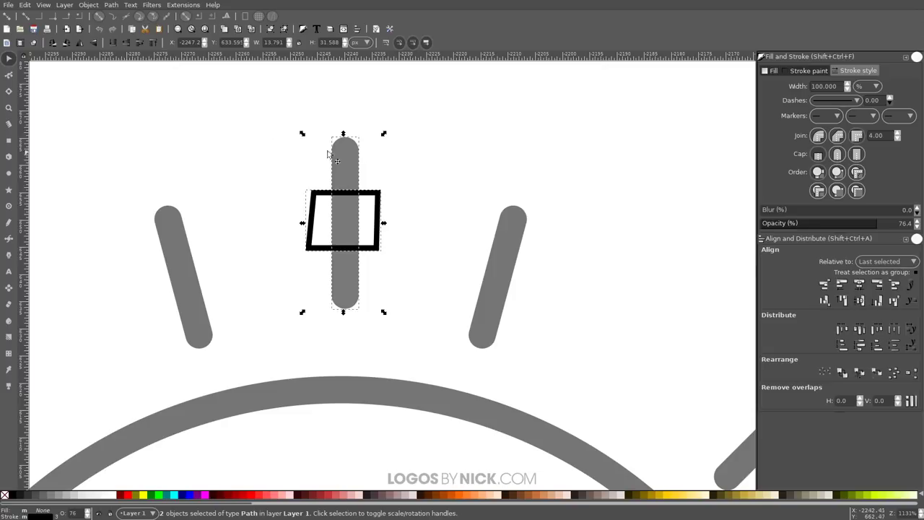
pyautogui.click(112, 5)
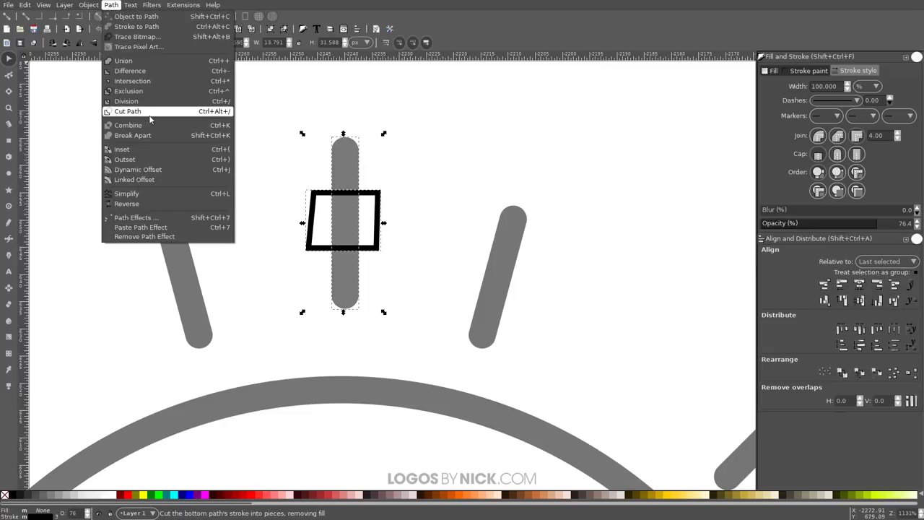
pyautogui.click(127, 111)
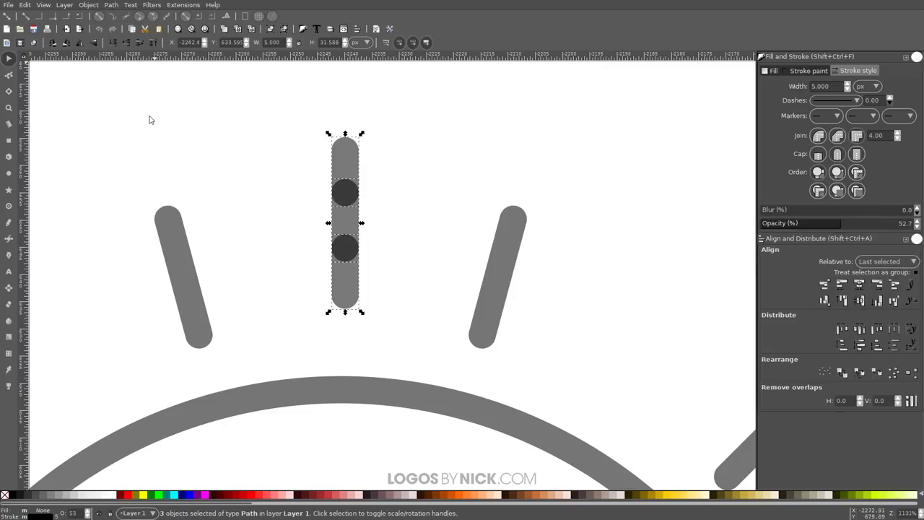
pyautogui.click(398, 214)
pyautogui.moveTo(357, 230)
pyautogui.mouseDown()
pyautogui.moveTo(376, 241)
pyautogui.moveTo(432, 180)
pyautogui.mouseUp()
pyautogui.press('Delete')
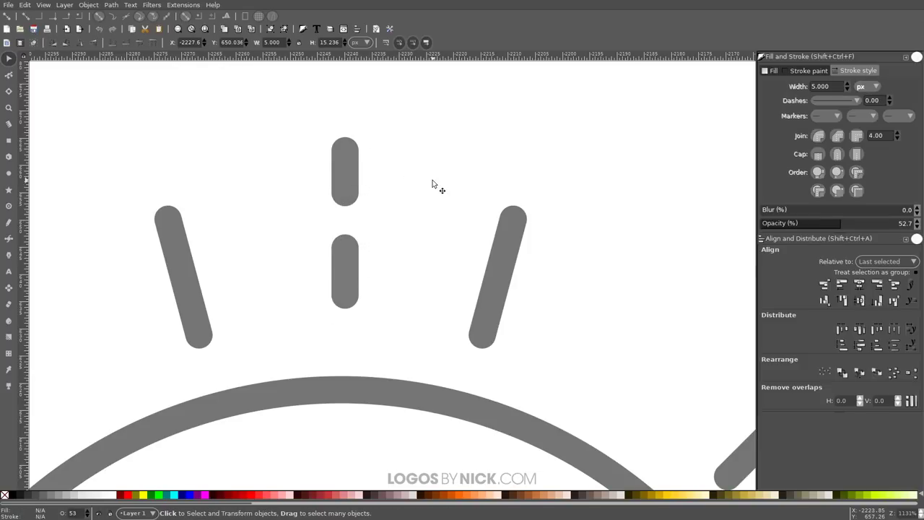
# Space the two dashes vertically and combine them into one path.
pyautogui.press('ctrl')
pyautogui.moveTo(346, 254)
pyautogui.mouseDown()
pyautogui.moveTo(346, 241)
pyautogui.moveTo(342, 286)
pyautogui.moveTo(341, 271)
pyautogui.mouseUp()
pyautogui.moveTo(347, 170); pyautogui.dragTo(349, 214)
pyautogui.moveTo(285, 105); pyautogui.dragTo(370, 346)
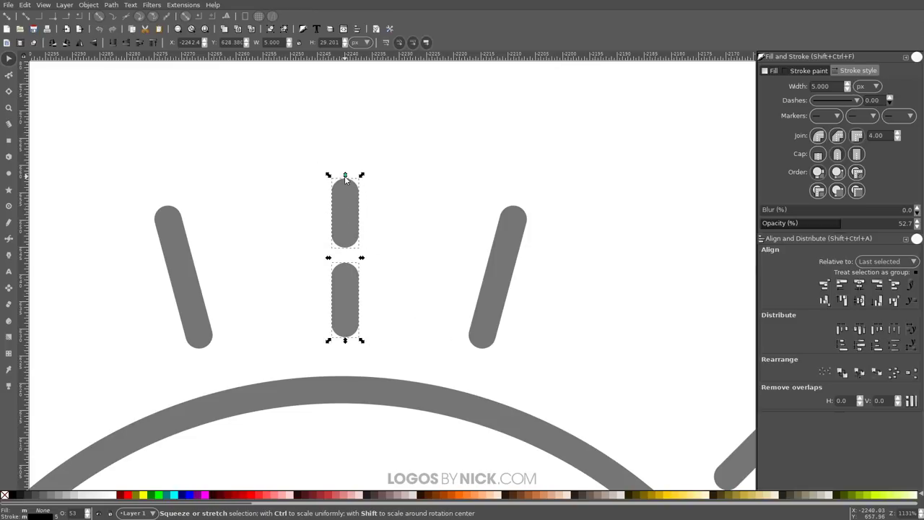
pyautogui.hotkey('ctrl', 'k')
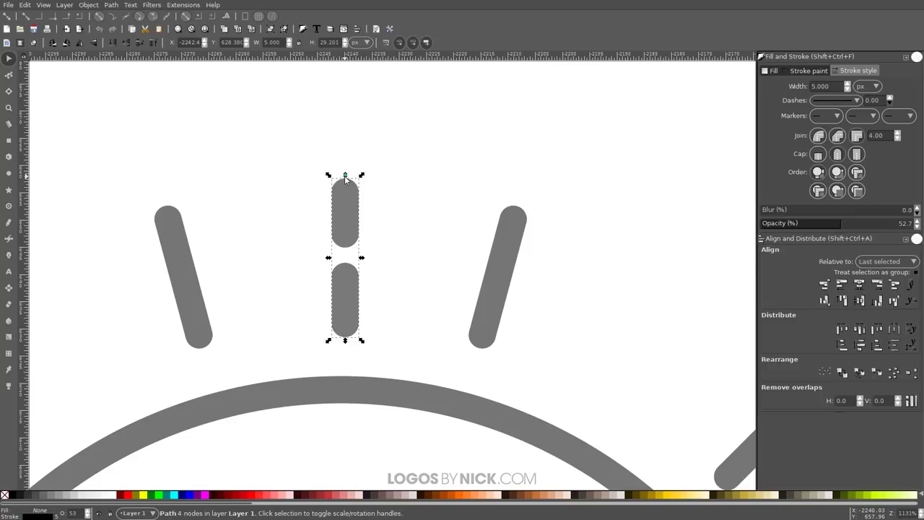
# Move the dashed ray below the circle, combine it with the top one, and centre both on the circle.
pyautogui.scroll(-4, 395, 238)
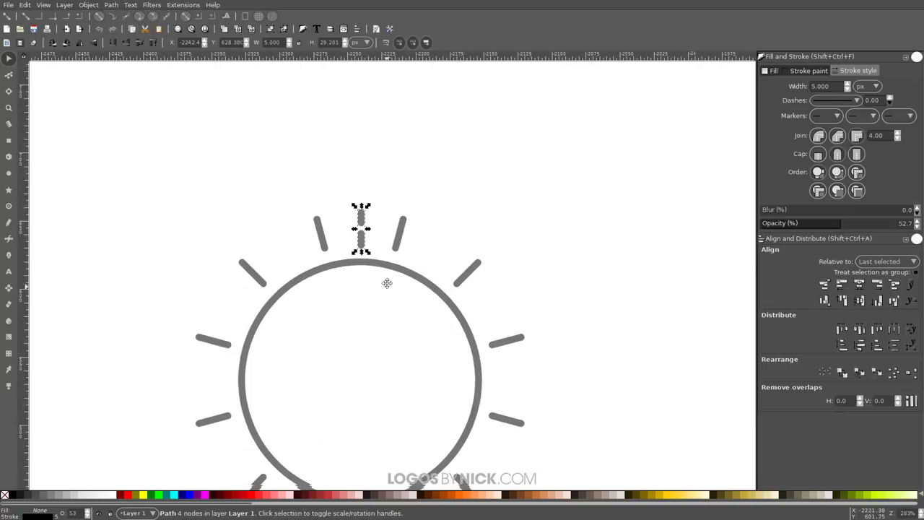
pyautogui.scroll(-4, 387, 296)
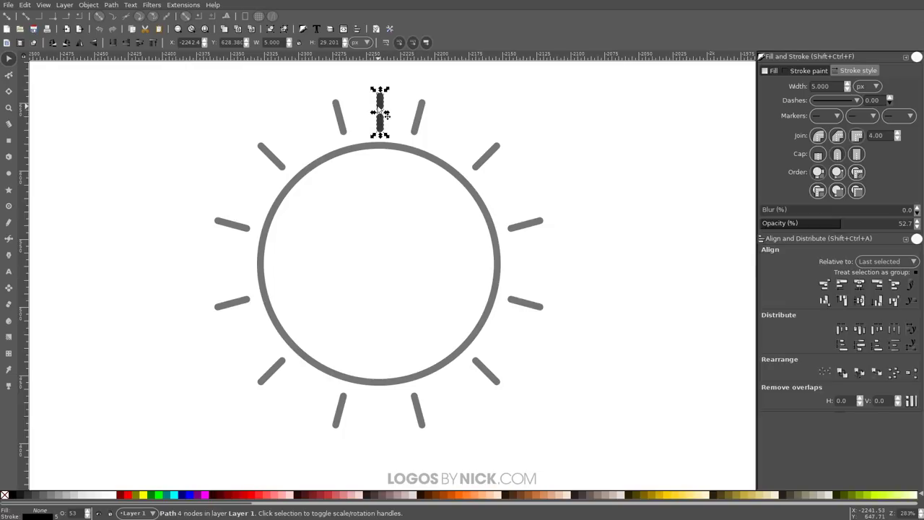
pyautogui.moveTo(383, 120); pyautogui.dragTo(384, 411)
pyautogui.keyDown('shift'); pyautogui.click(382, 107); pyautogui.keyUp('shift')
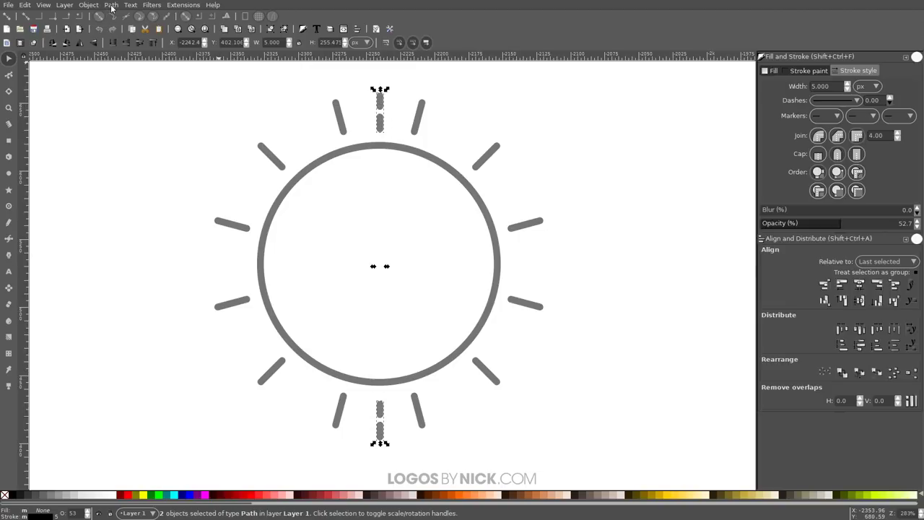
pyautogui.hotkey('ctrl', 'k')
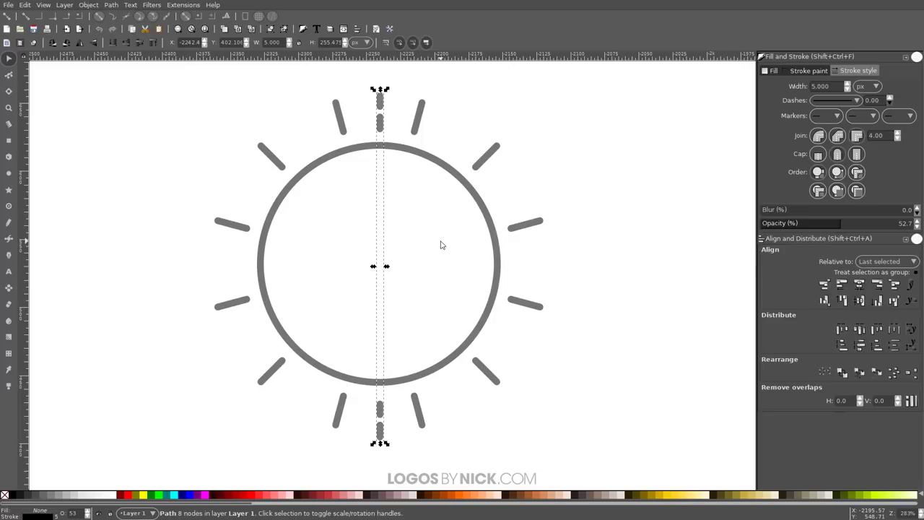
pyautogui.press('shift')
pyautogui.keyDown('shift'); pyautogui.click(495, 269); pyautogui.keyUp('shift')
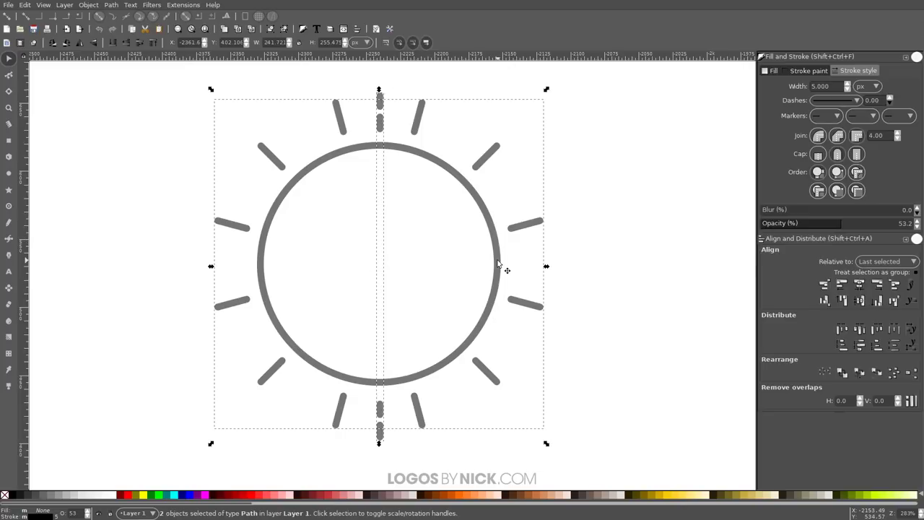
pyautogui.click(860, 301)
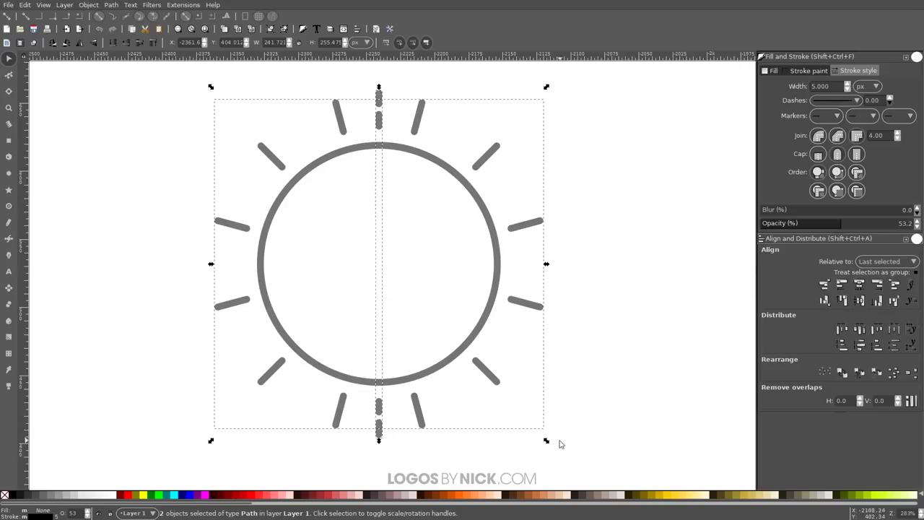
pyautogui.click(648, 239)
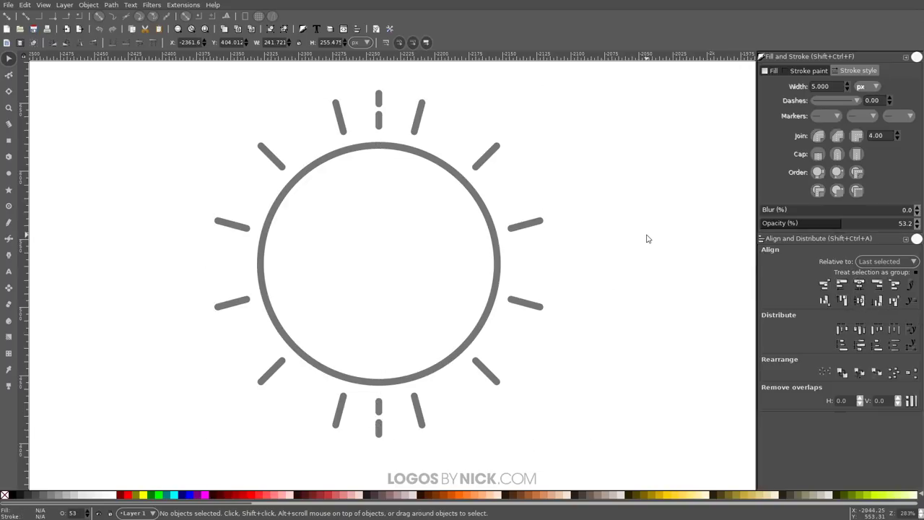
# Stamp rotated copies of the dashed ray pair in 15° steps around the sun.
pyautogui.click(379, 102)
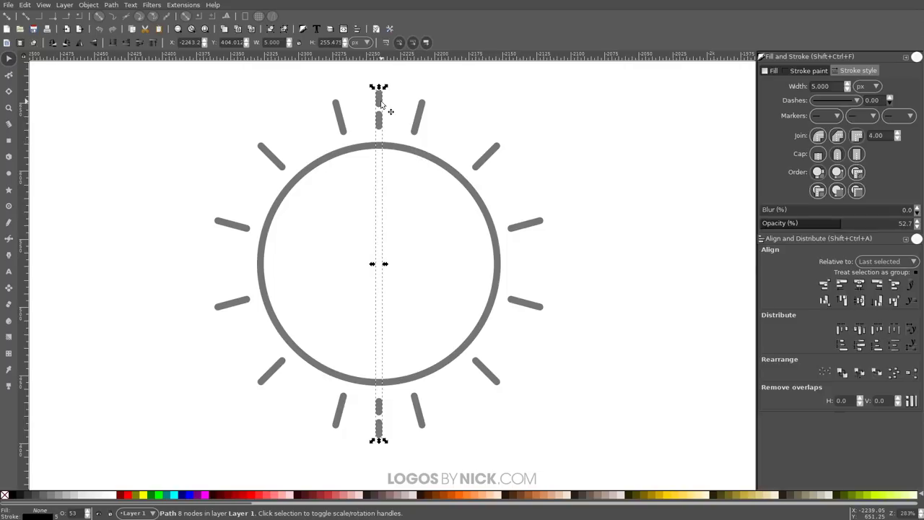
pyautogui.click(380, 104)
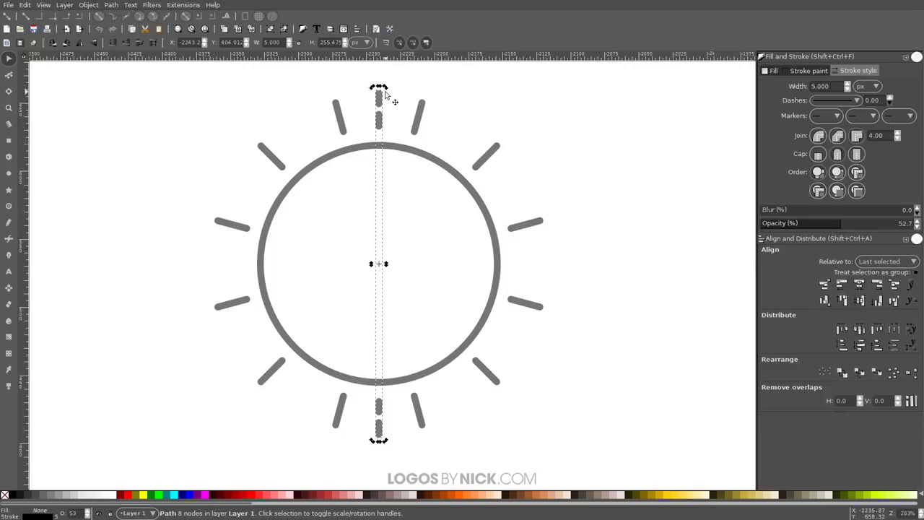
pyautogui.moveTo(388, 90); pyautogui.dragTo(475, 405)
pyautogui.press('space')
pyautogui.press('space')
pyautogui.press('space')
pyautogui.press('space')
pyautogui.press('space')
pyautogui.click(546, 340)
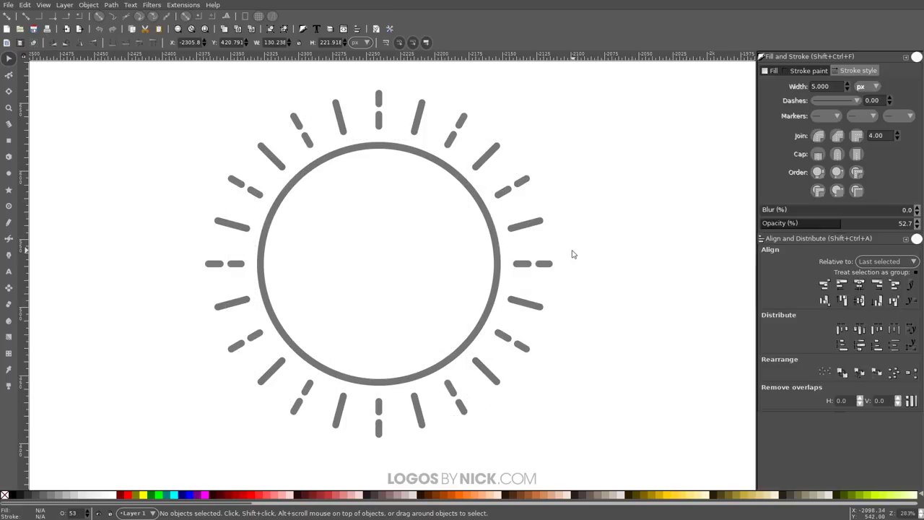
pyautogui.moveTo(531, 266); pyautogui.dragTo(576, 257)
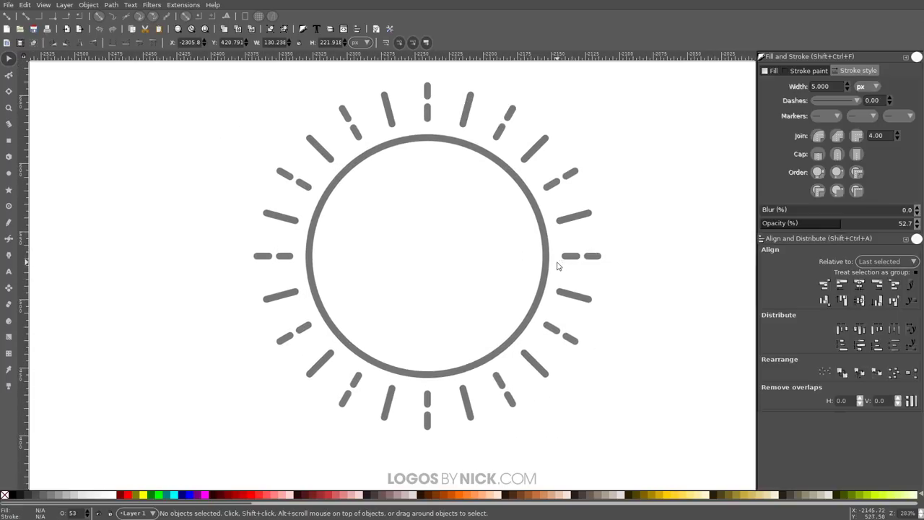
# Combine the seven sun paths with Ctrl+K, move the sun into the emblem, and select it with the outer circle.
pyautogui.press('1')
pyautogui.moveTo(575, 410); pyautogui.dragTo(287, 126)
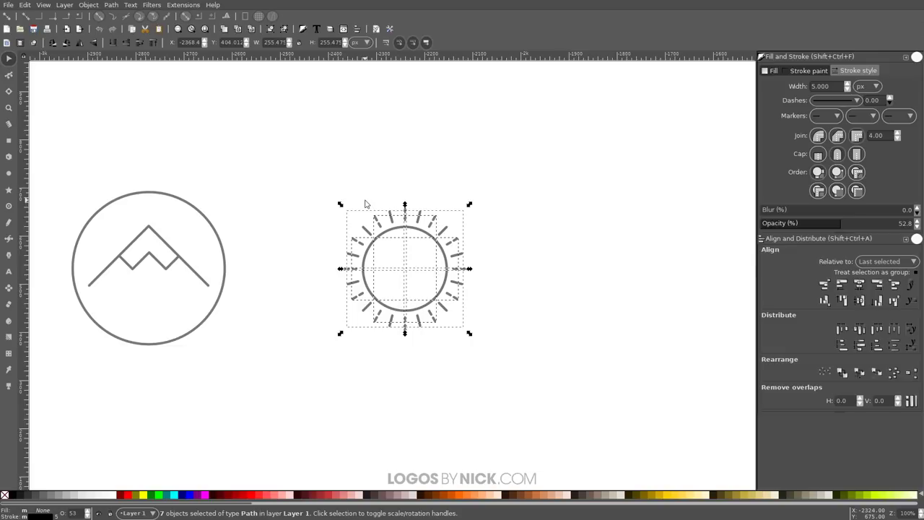
pyautogui.hotkey('ctrl', 'k')
pyautogui.hscroll(-3, 512, 237)
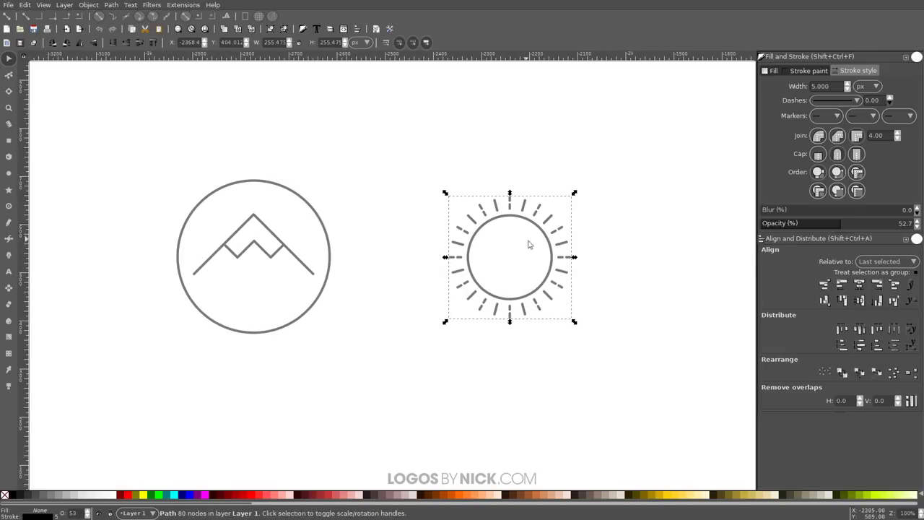
pyautogui.moveTo(562, 279); pyautogui.dragTo(330, 320)
pyautogui.scroll(3, 330, 320)
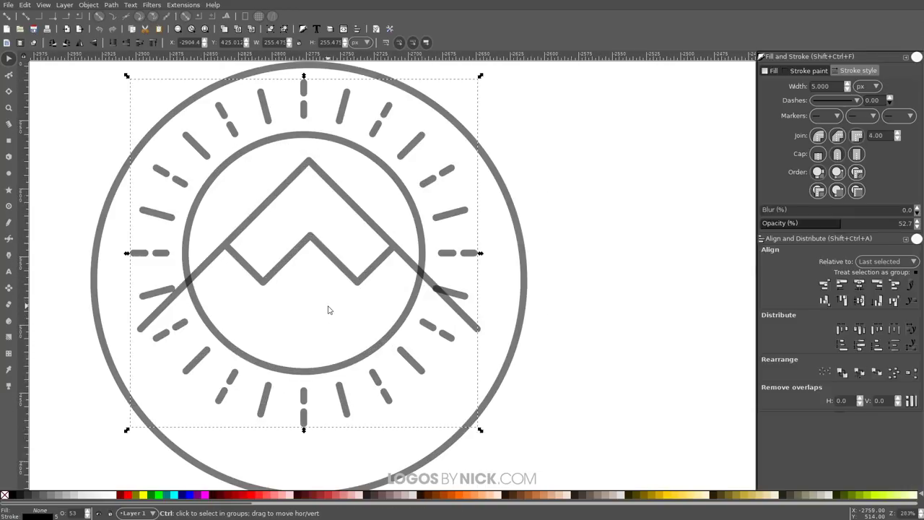
pyautogui.scroll(-1, 333, 310)
pyautogui.keyDown('shift'); pyautogui.click(462, 258); pyautogui.keyUp('shift')
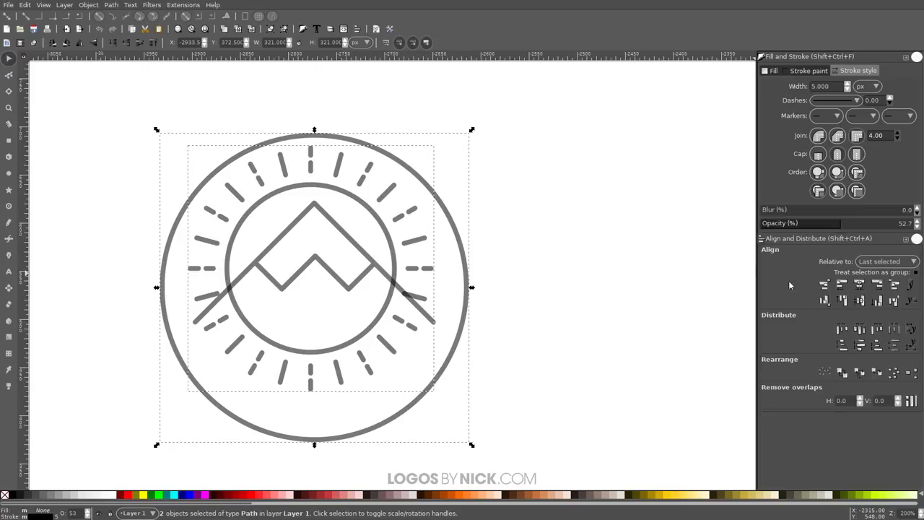
# Centre the sun on the emblem circle, scale it to 83%, and nudge the sun and mountain down.
pyautogui.click(860, 286)
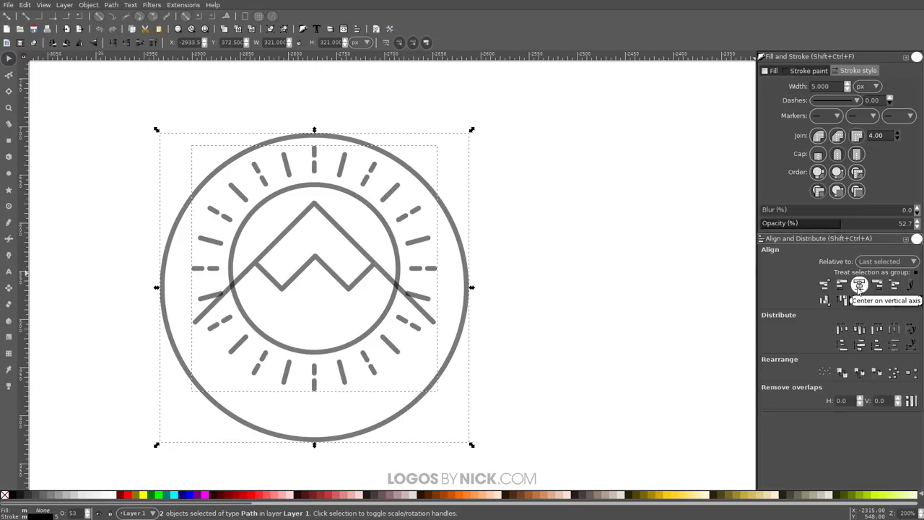
pyautogui.click(593, 271)
pyautogui.click(354, 352)
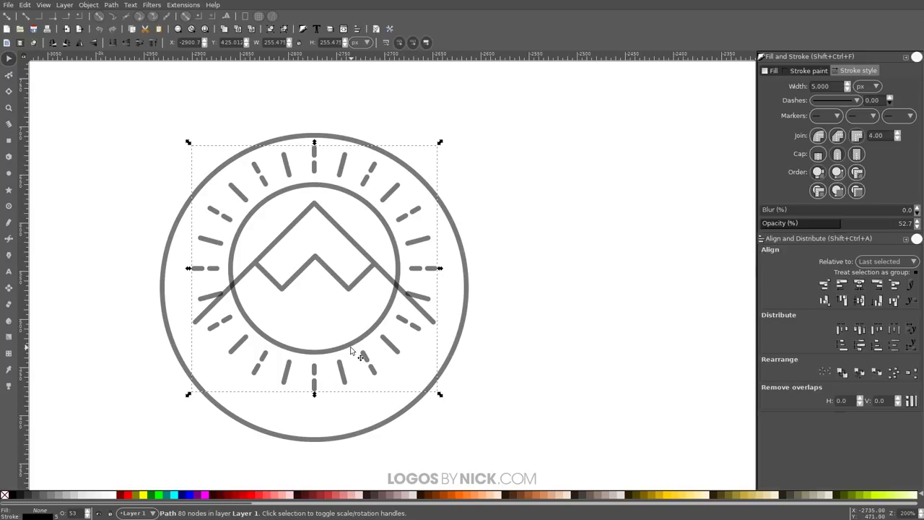
pyautogui.moveTo(313, 397); pyautogui.dragTo(325, 359)
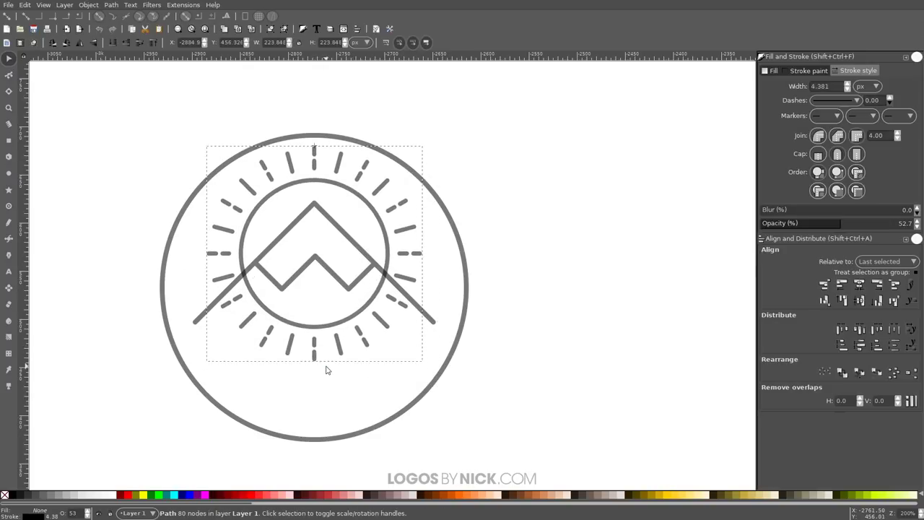
pyautogui.moveTo(342, 326); pyautogui.dragTo(343, 336)
pyautogui.moveTo(324, 268); pyautogui.dragTo(330, 287)
pyautogui.click(335, 335)
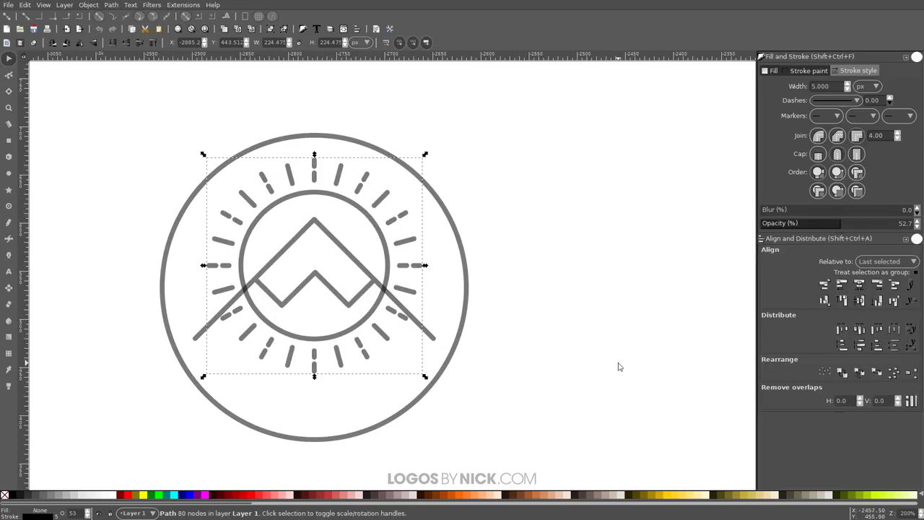
# Duplicate the mountain path and select the copy together with the sun.
pyautogui.click(324, 235)
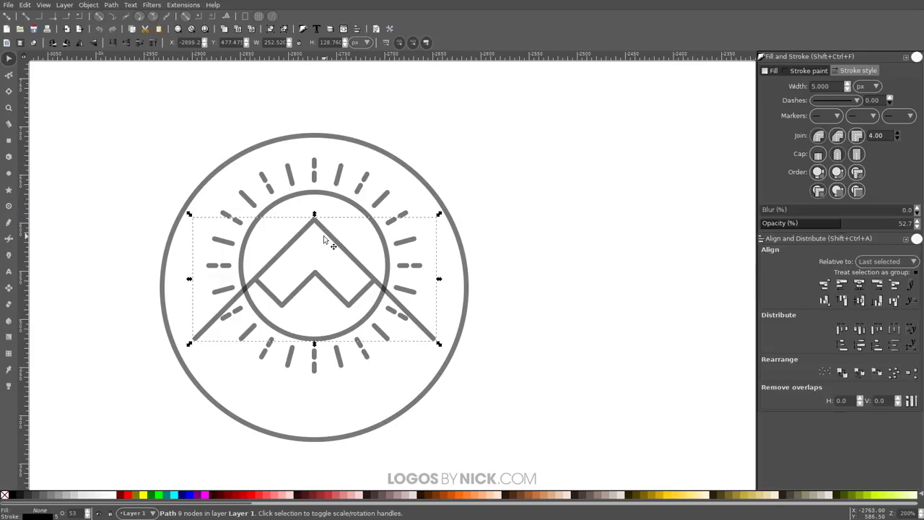
pyautogui.hotkey('ctrl', 'd')
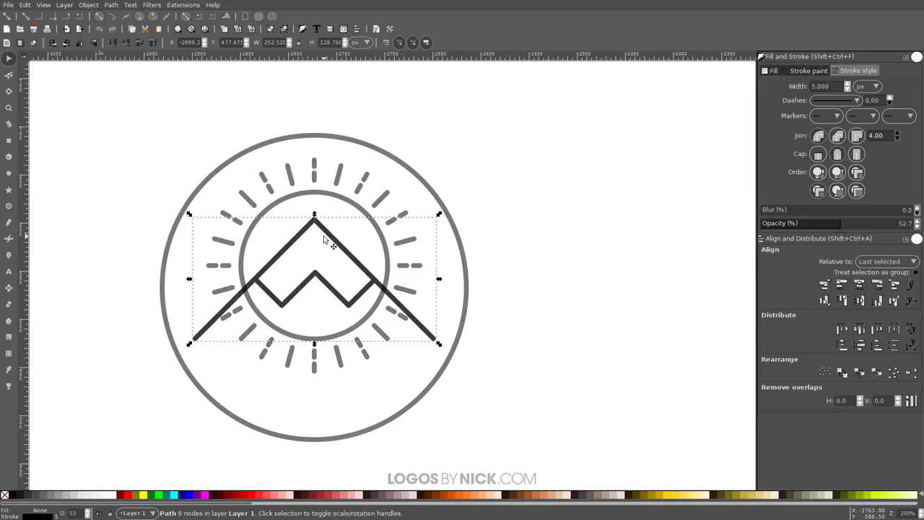
pyautogui.keyDown('shift'); pyautogui.click(261, 217); pyautogui.keyUp('shift')
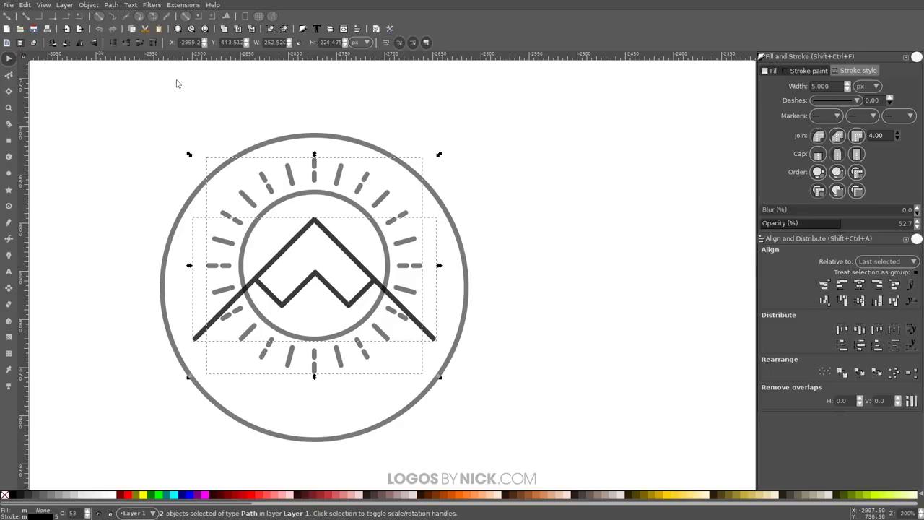
pyautogui.click(112, 5)
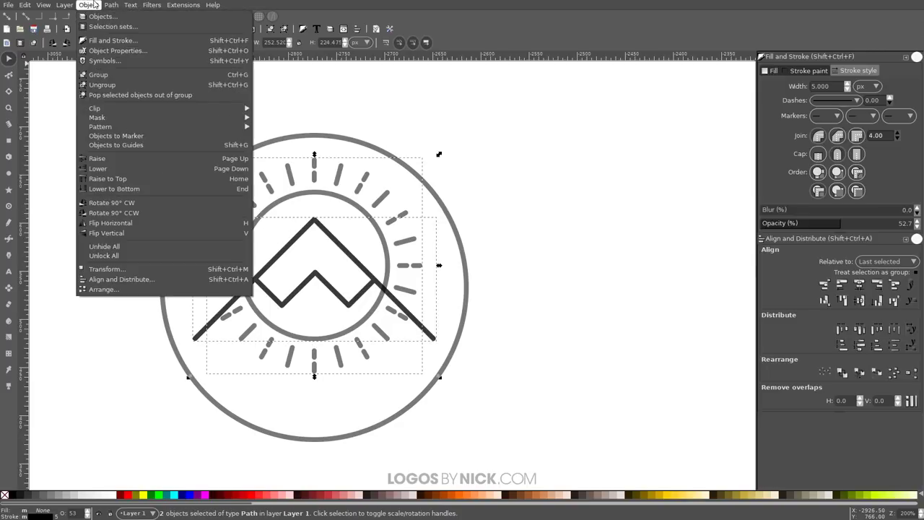
pyautogui.click(477, 145)
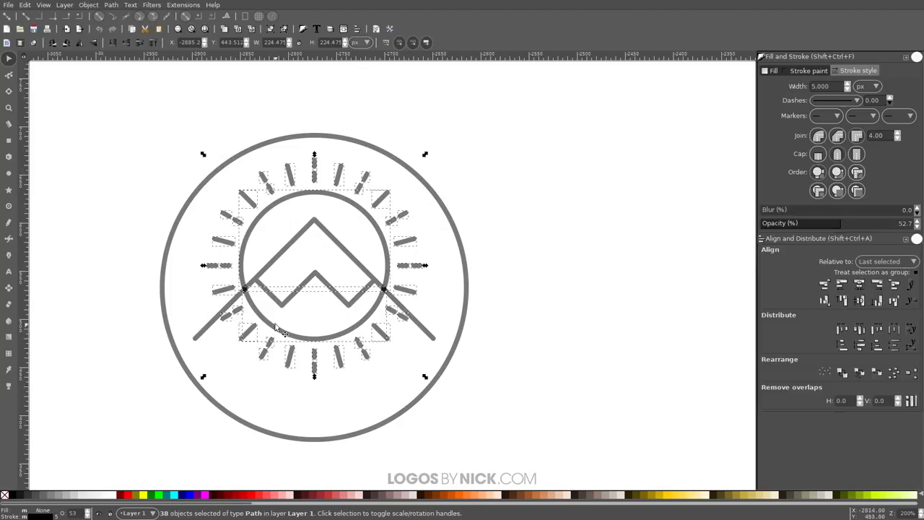
# Delete the inner circle's lower arc and the first rays below the mountain line.
pyautogui.click(581, 206)
pyautogui.scroll(-2, 591, 173)
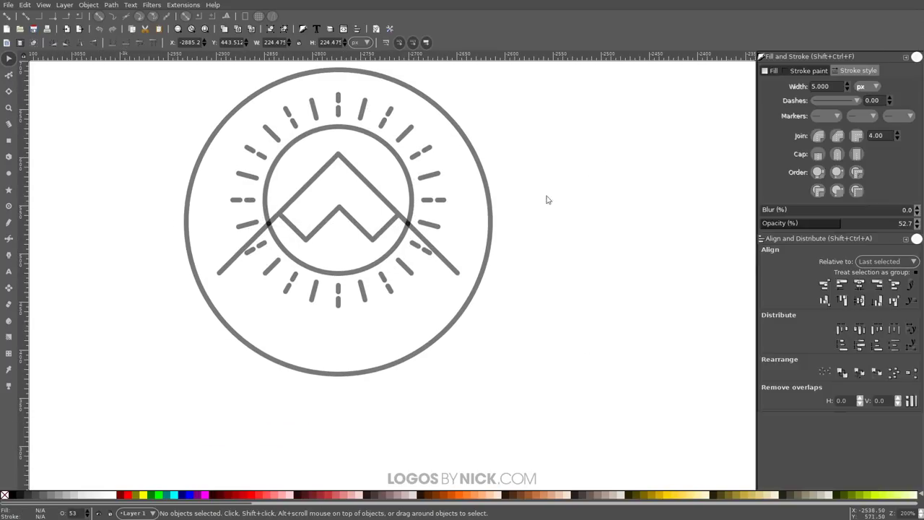
pyautogui.click(410, 271)
pyautogui.keyDown('shift'); pyautogui.click(399, 249); pyautogui.keyUp('shift')
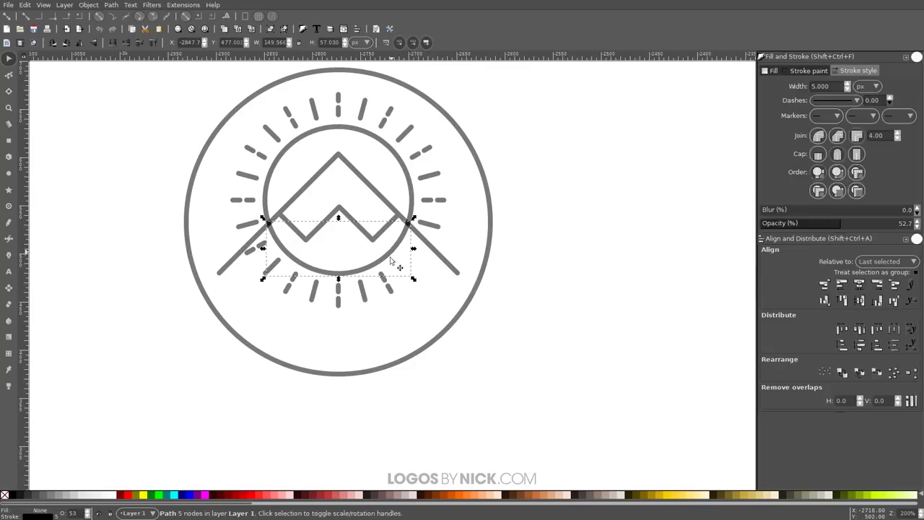
pyautogui.press('Delete')
pyautogui.click(386, 283)
pyautogui.press('Delete')
# Delete the remaining lower and lower-left rays below the mountain, leaving a half sun.
pyautogui.click(362, 292)
pyautogui.press('Delete')
pyautogui.click(339, 296)
pyautogui.press('Delete')
pyautogui.moveTo(340, 320); pyautogui.dragTo(268, 260)
pyautogui.press('Delete')
pyautogui.click(251, 248)
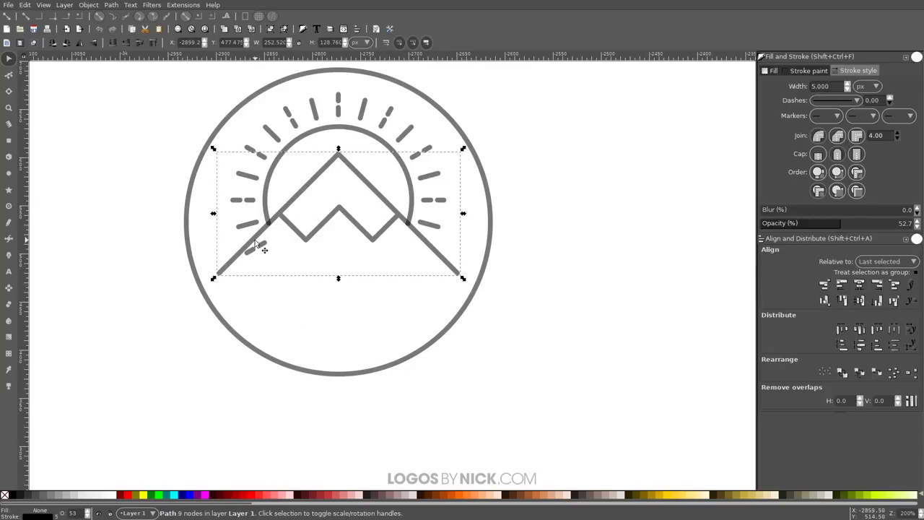
pyautogui.press('Escape')
pyautogui.scroll(3, 379, 309)
pyautogui.scroll(-3, 383, 274)
pyautogui.scroll(1, 389, 260)
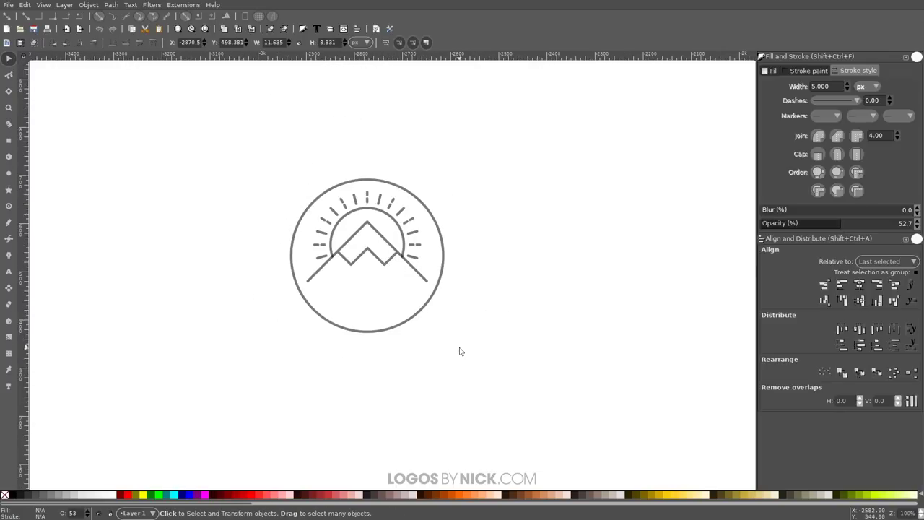
# Scale the half sun and mountain together to 87% and move them down about 20 px.
pyautogui.moveTo(469, 301); pyautogui.dragTo(261, 189)
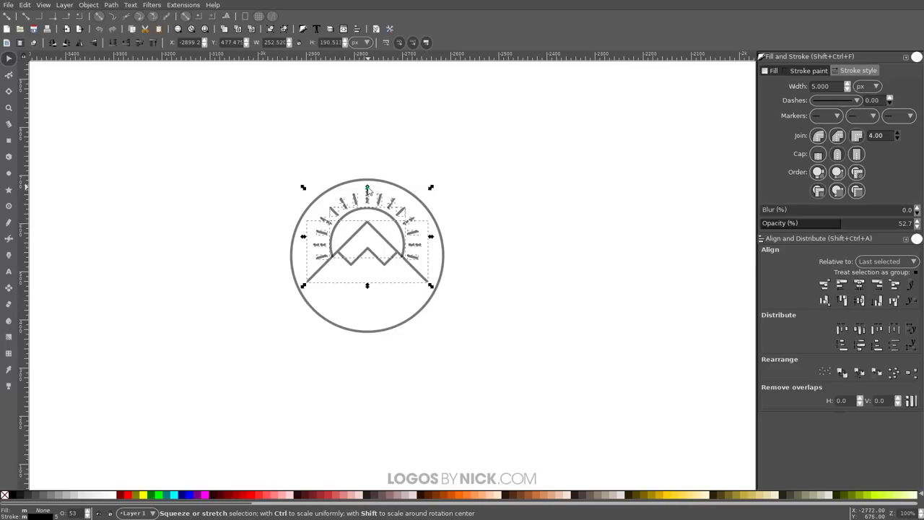
pyautogui.moveTo(368, 190); pyautogui.dragTo(376, 203)
pyautogui.scroll(1, 372, 244)
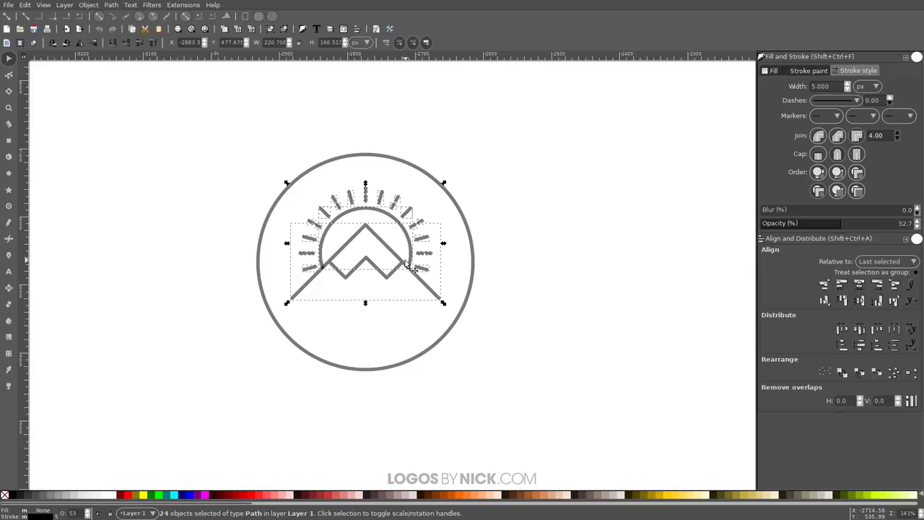
pyautogui.moveTo(406, 256); pyautogui.dragTo(406, 273)
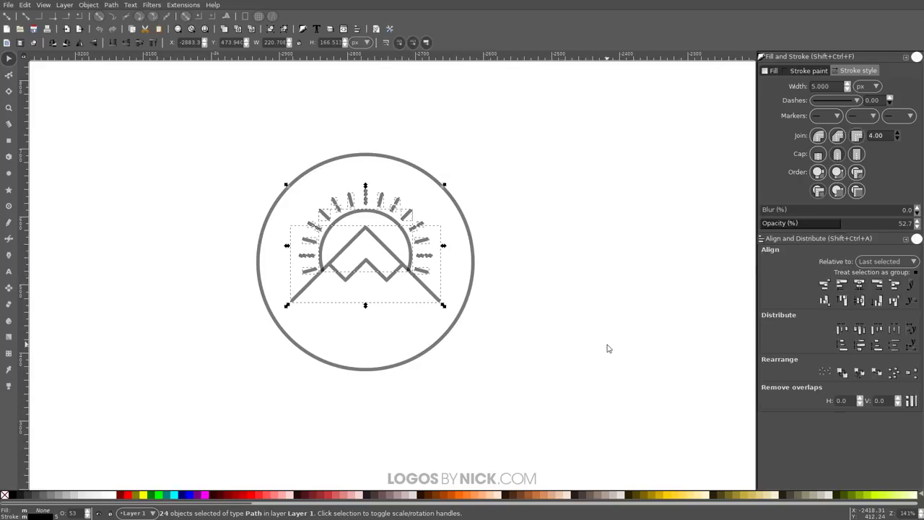
pyautogui.click(516, 297)
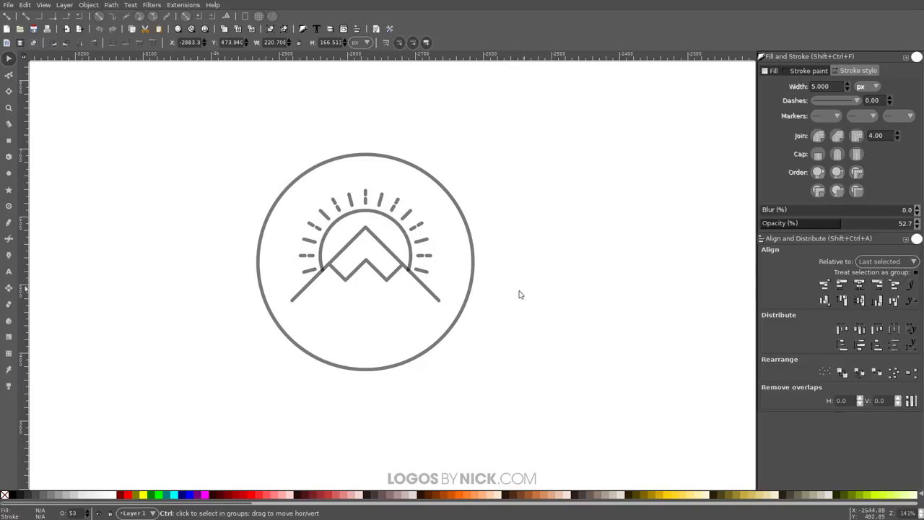
pyautogui.scroll(-1, 458, 284)
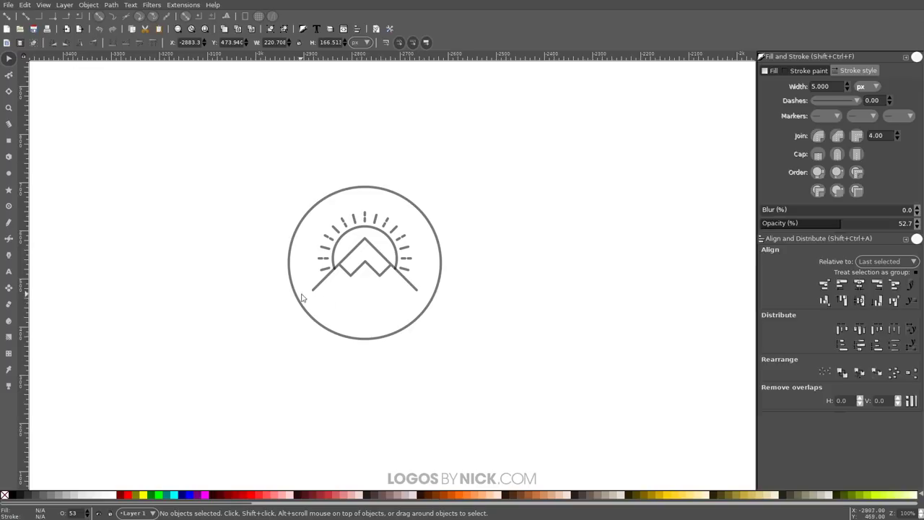
pyautogui.hscroll(2, 393, 345)
pyautogui.hscroll(-2, 141, 303)
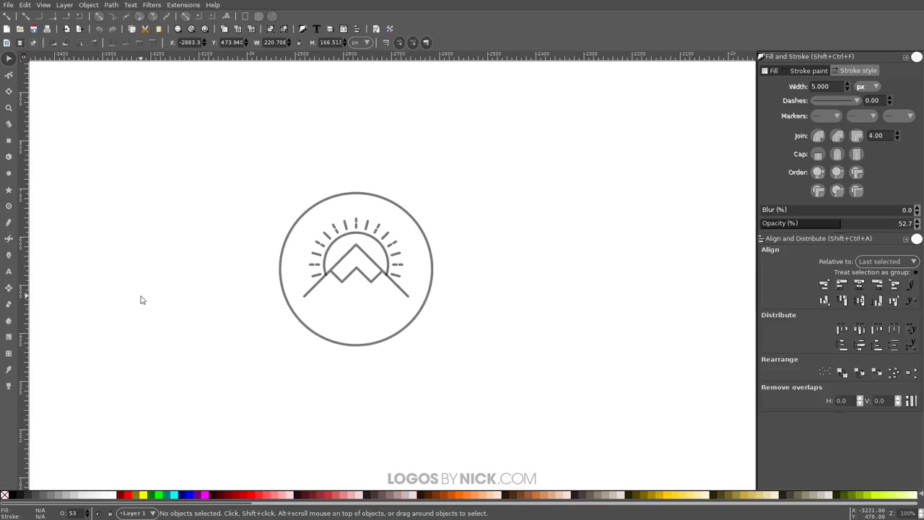
# Draw a straight horizontal line across the mountain's base, extending past both sides of the circle.
pyautogui.click(9, 238)
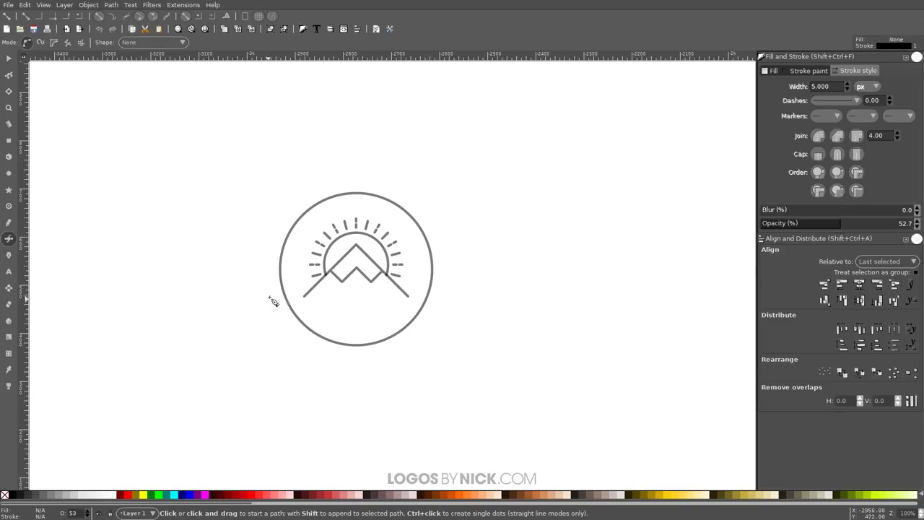
pyautogui.click(262, 297)
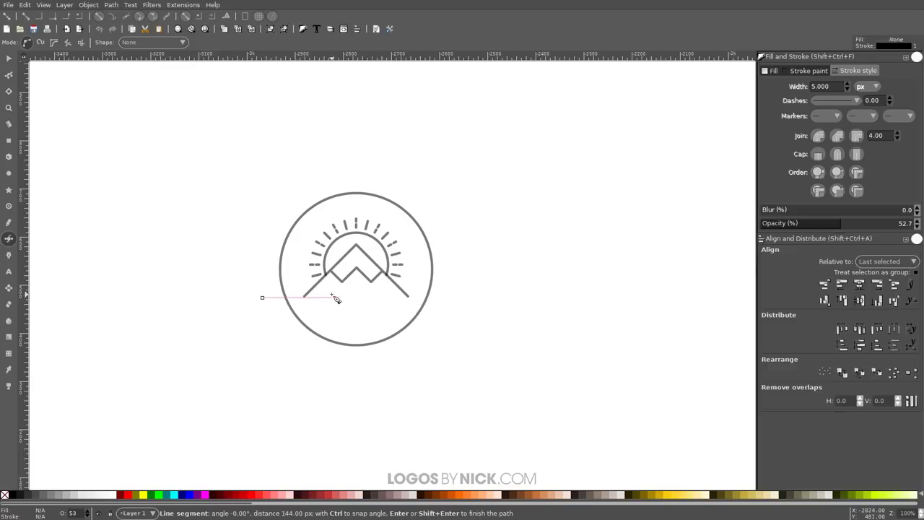
pyautogui.doubleClick(462, 302)
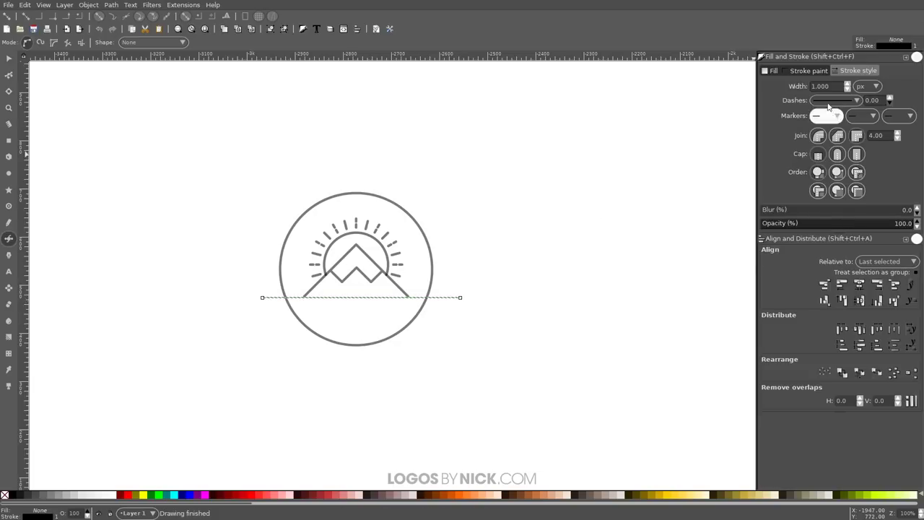
# Give the line a 5 px stroke with round caps at about 50% opacity.
pyautogui.moveTo(817, 86); pyautogui.dragTo(830, 86)
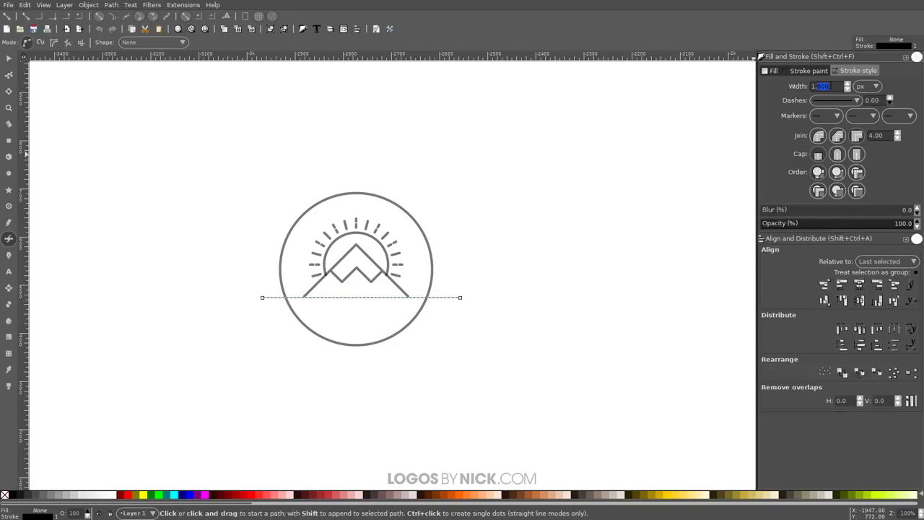
pyautogui.press('Return')
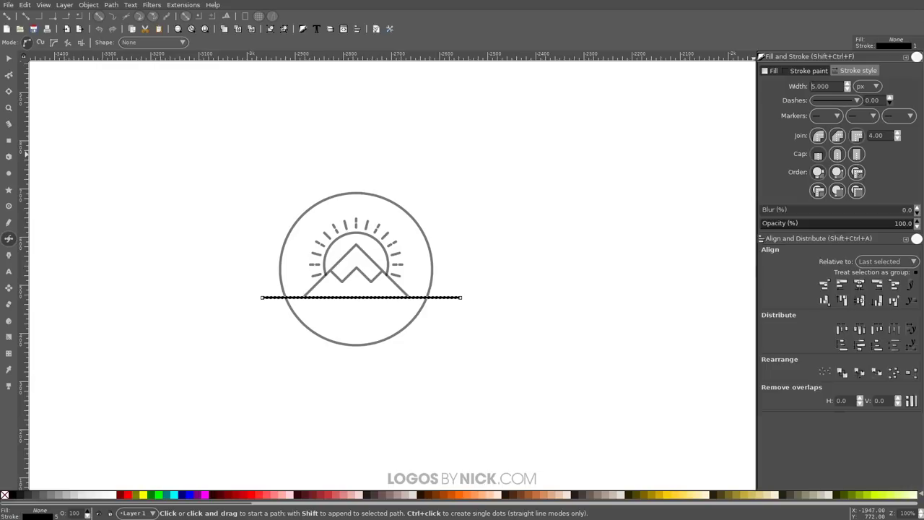
pyautogui.click(838, 155)
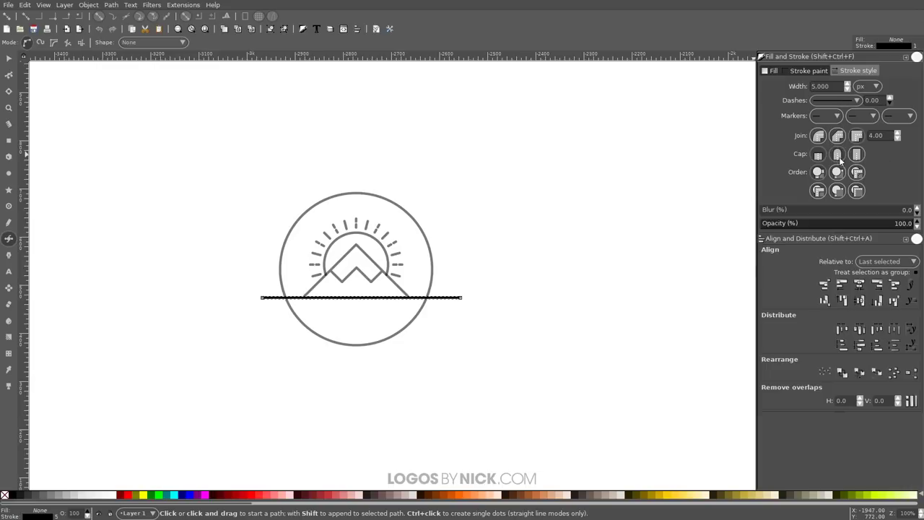
pyautogui.click(834, 226)
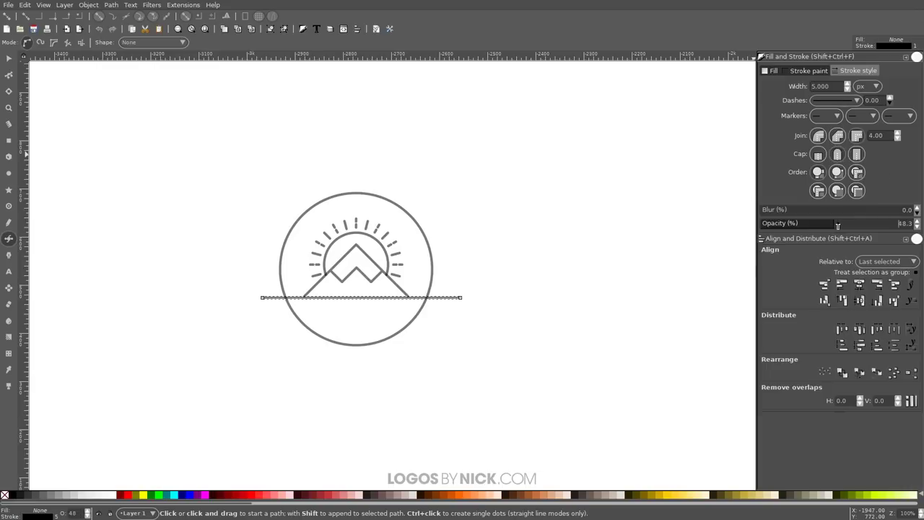
# Duplicate the horizon line and align the copy to the outer circle's bottom edge.
pyautogui.click(9, 59)
pyautogui.scroll(2, 376, 302)
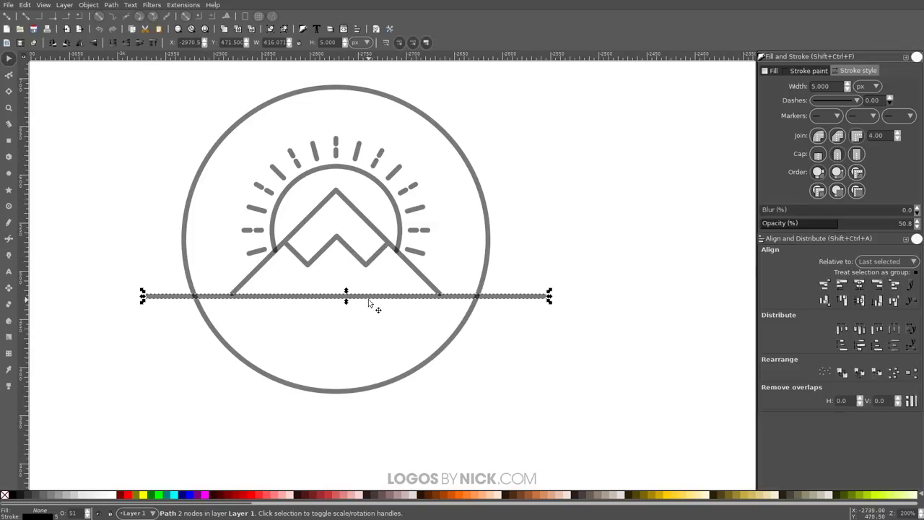
pyautogui.press('Return')
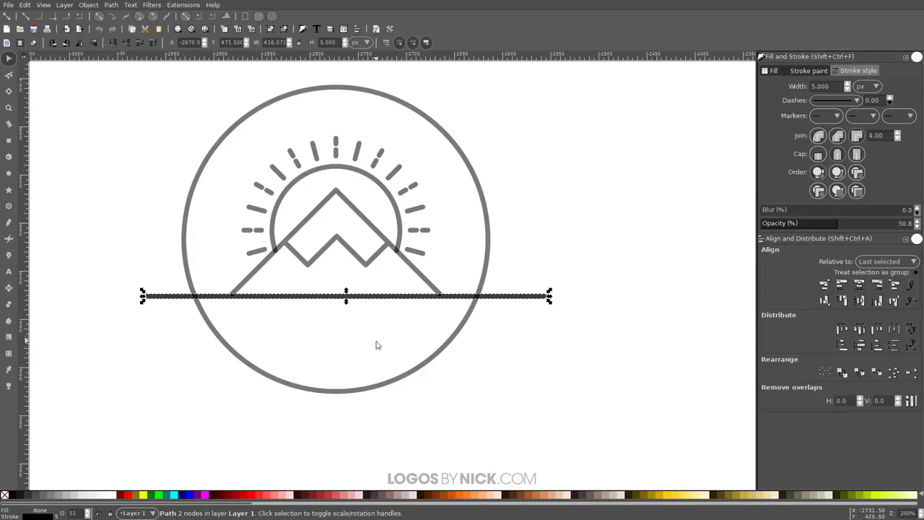
pyautogui.keyDown('shift'); pyautogui.click(372, 390); pyautogui.keyUp('shift')
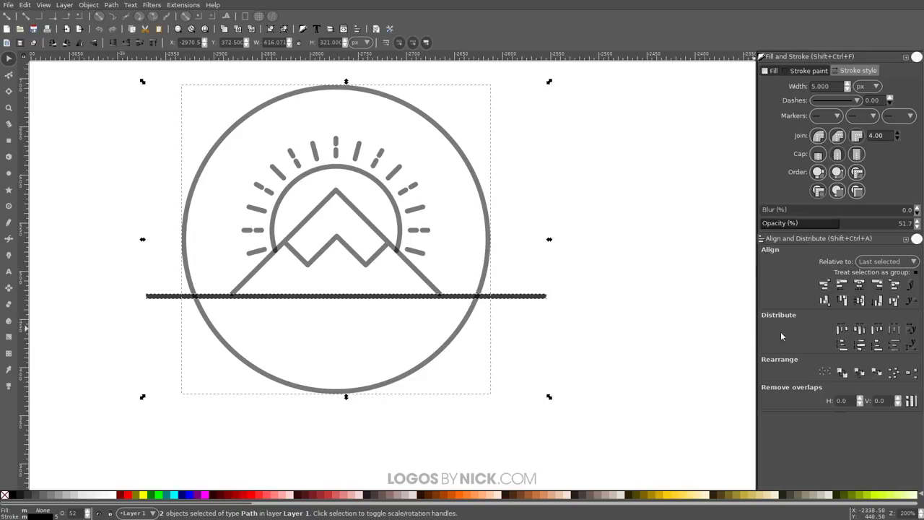
pyautogui.click(877, 301)
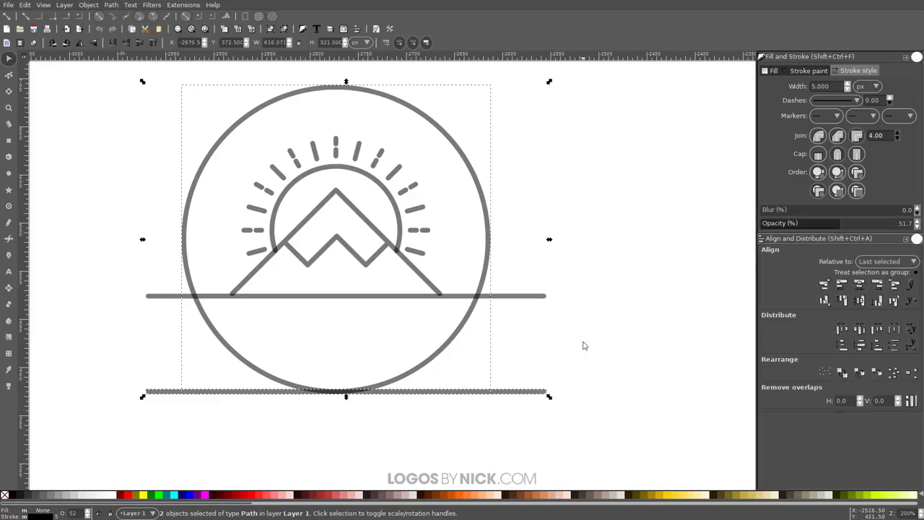
pyautogui.click(624, 200)
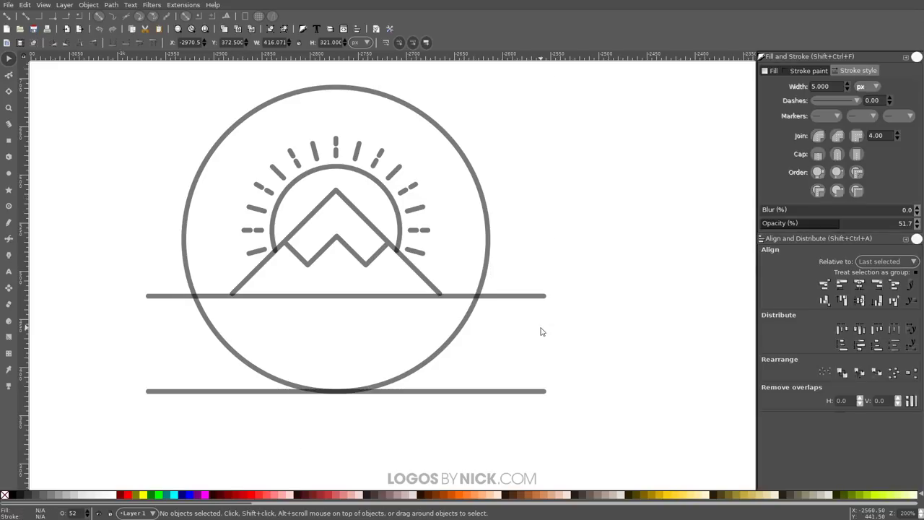
# Add more line copies between them, then space all seven lines with equal vertical gaps.
pyautogui.click(316, 302)
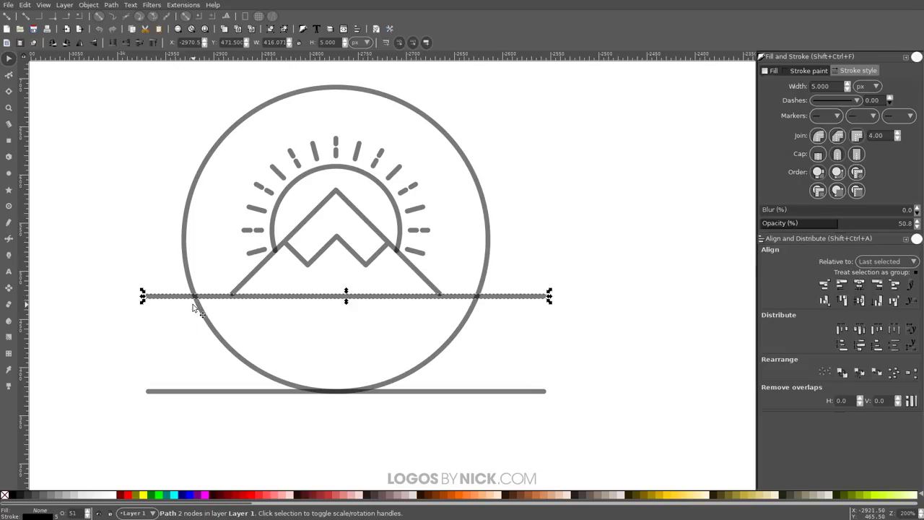
pyautogui.hotkey('ctrl', 'd')
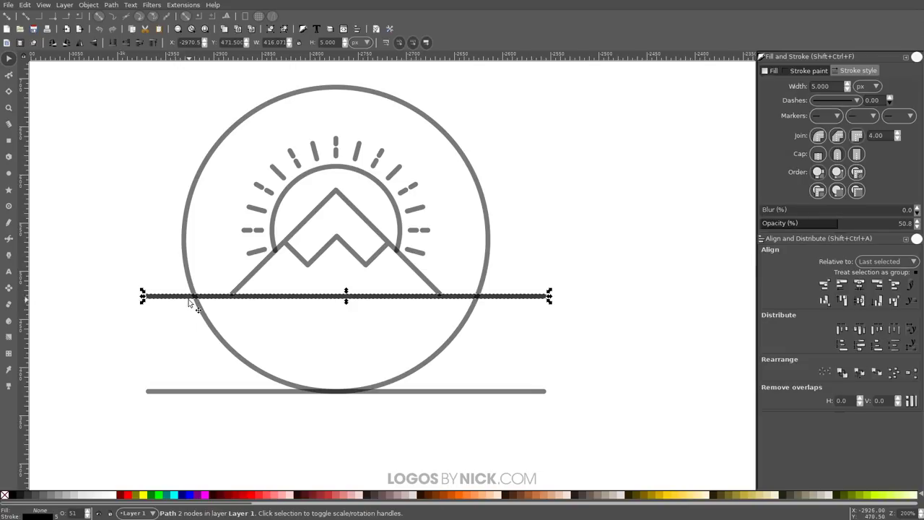
pyautogui.moveTo(192, 299); pyautogui.dragTo(202, 376)
pyautogui.hotkey('ctrl', 'd')
pyautogui.hotkey('ctrl', 'd')
pyautogui.hotkey('ctrl', 'd')
pyautogui.hotkey('ctrl', 'd')
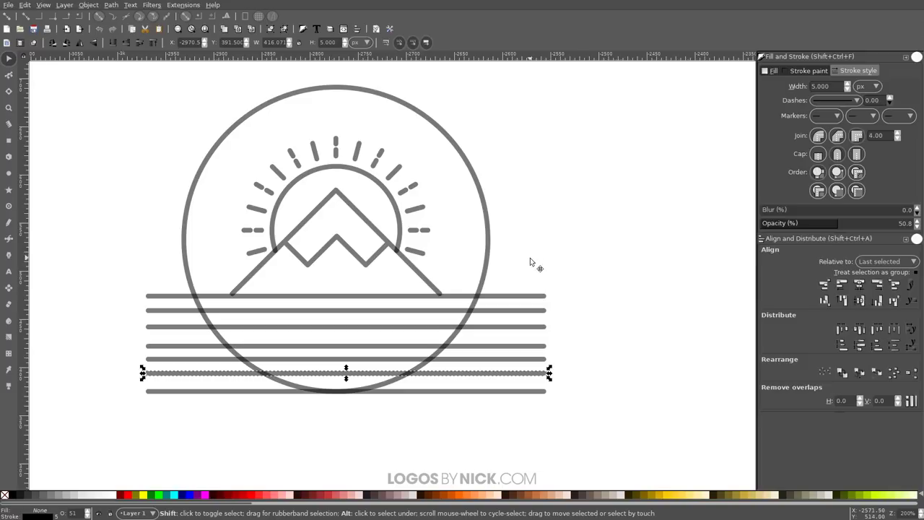
pyautogui.moveTo(520, 235); pyautogui.dragTo(511, 409)
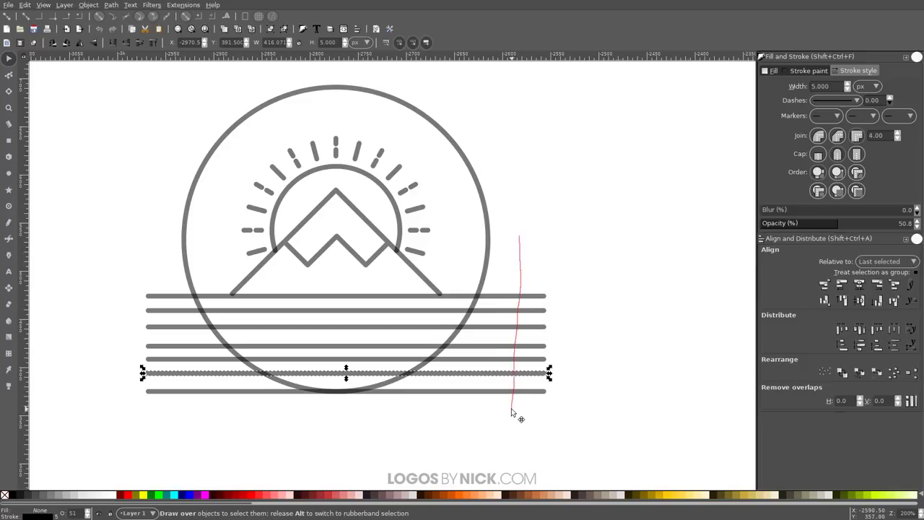
pyautogui.moveTo(511, 411); pyautogui.dragTo(505, 413)
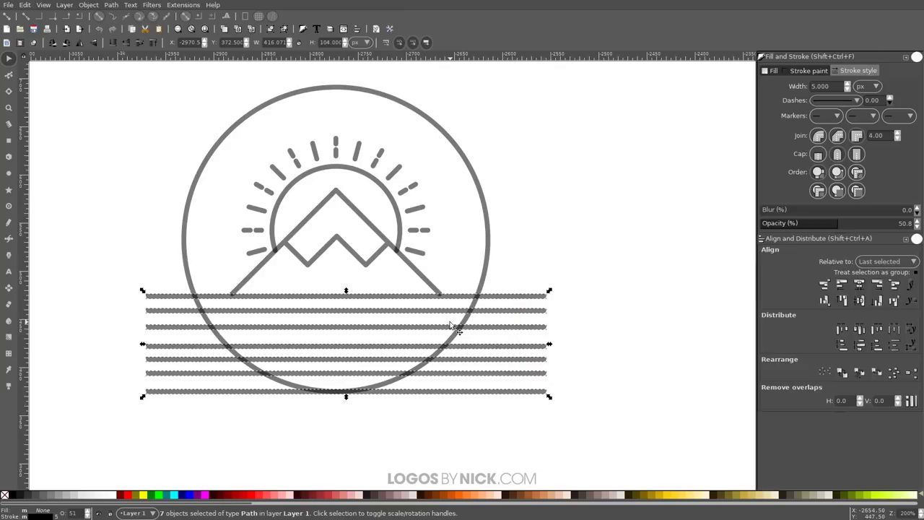
pyautogui.click(895, 346)
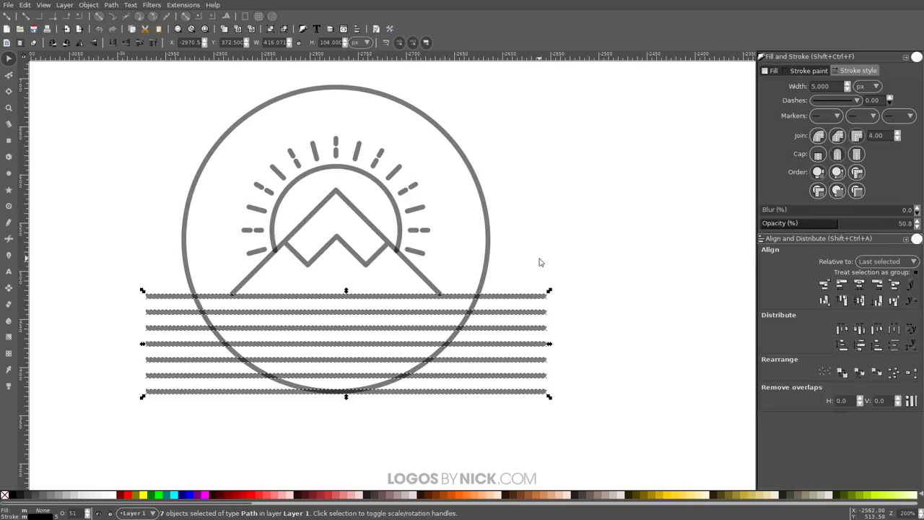
# Combine the seven horizontal lines into a single path with Ctrl+K.
pyautogui.hotkey('ctrl', 'k')
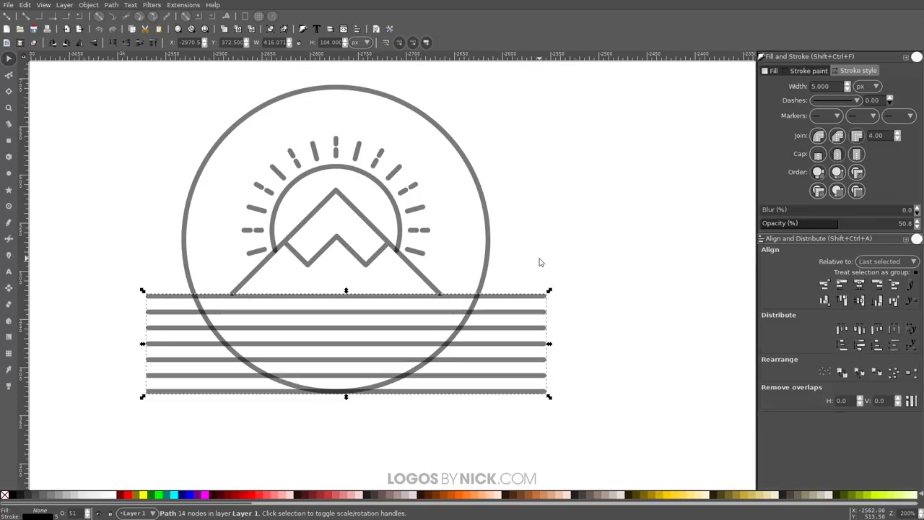
pyautogui.scroll(-3, 507, 257)
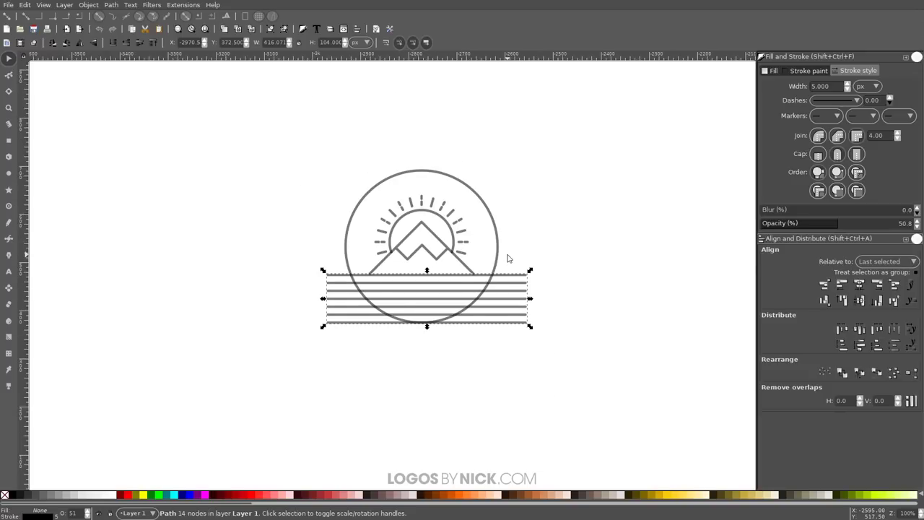
pyautogui.scroll(3, 505, 324)
pyautogui.scroll(-1, 633, 179)
# Place a copy of the outer circle on empty canvas to the left of the emblem.
pyautogui.click(605, 188)
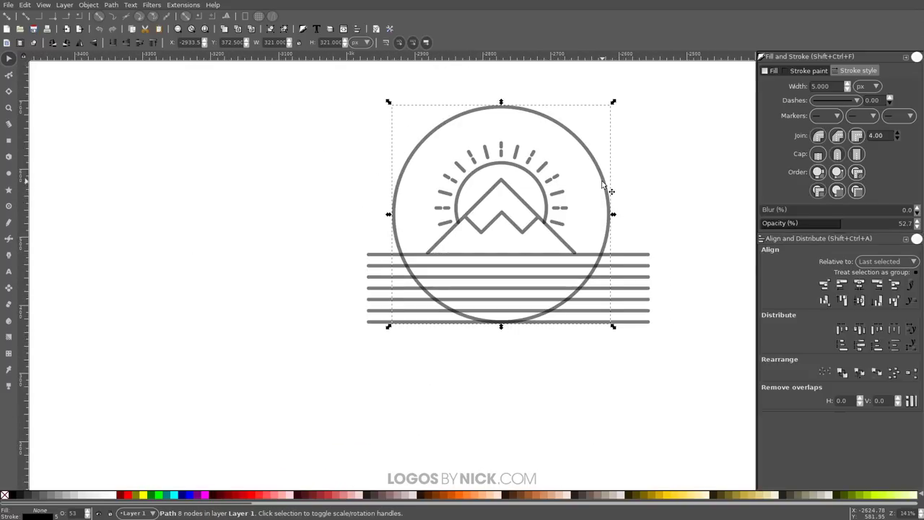
pyautogui.hotkey('ctrl', 'z')
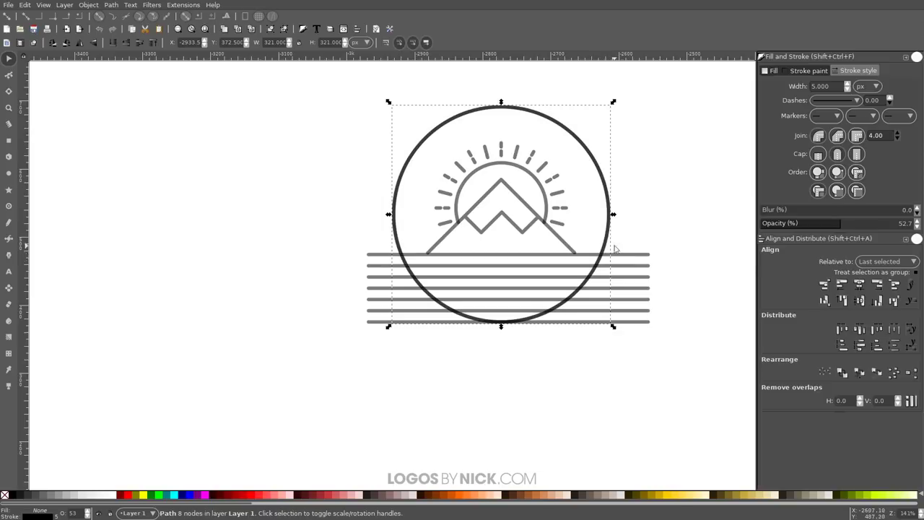
pyautogui.moveTo(613, 236); pyautogui.dragTo(293, 221)
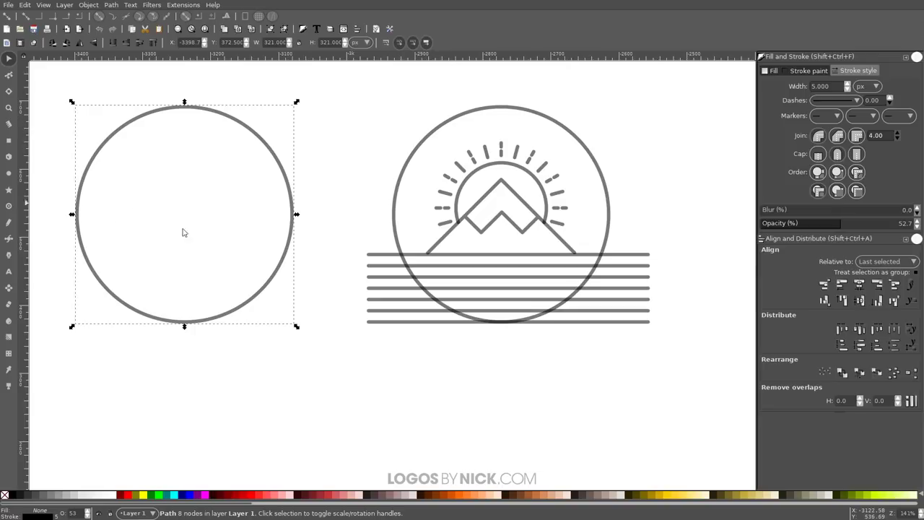
pyautogui.moveTo(456, 237); pyautogui.dragTo(390, 249)
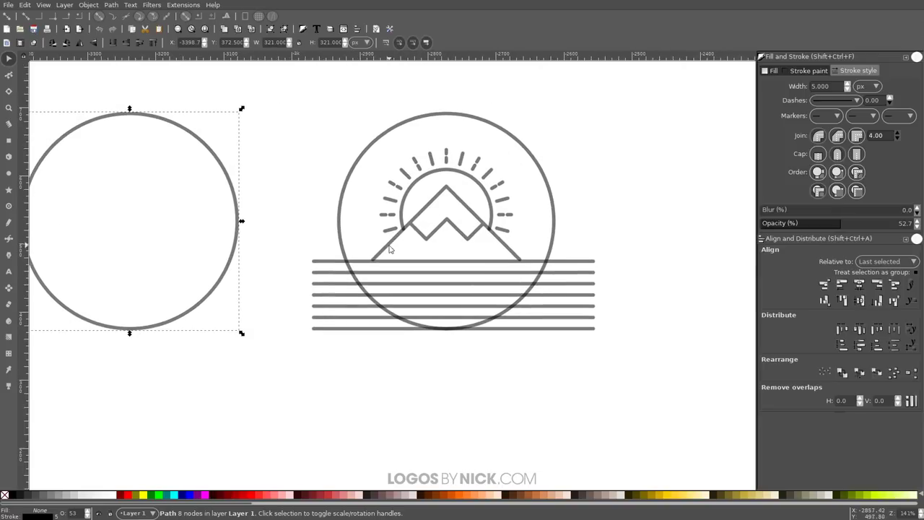
# Duplicate the emblem's outer circle in place and select it together with the combined lines.
pyautogui.click(546, 181)
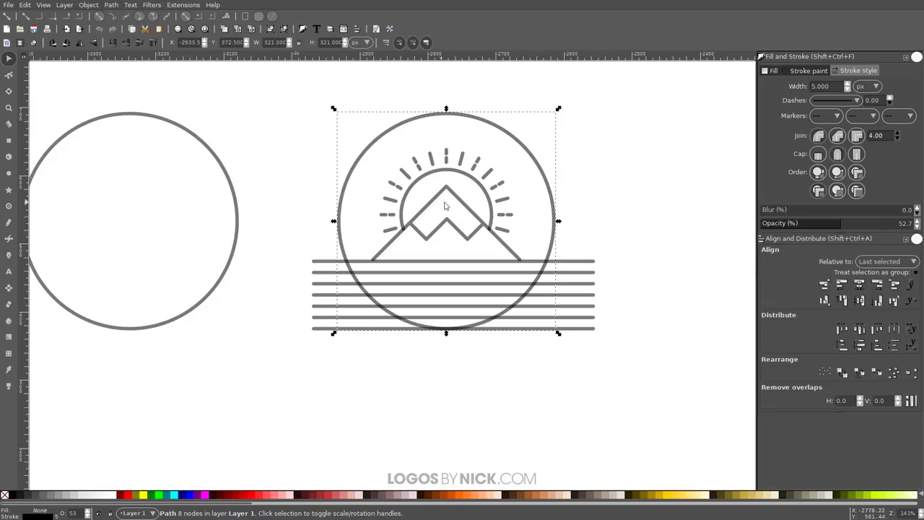
pyautogui.hotkey('ctrl', 'z')
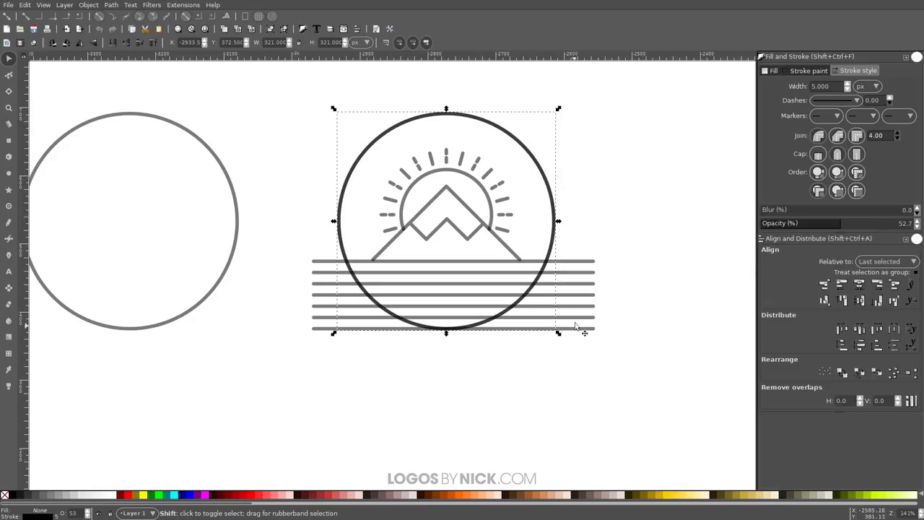
pyautogui.keyDown('shift'); pyautogui.click(585, 264); pyautogui.keyUp('shift')
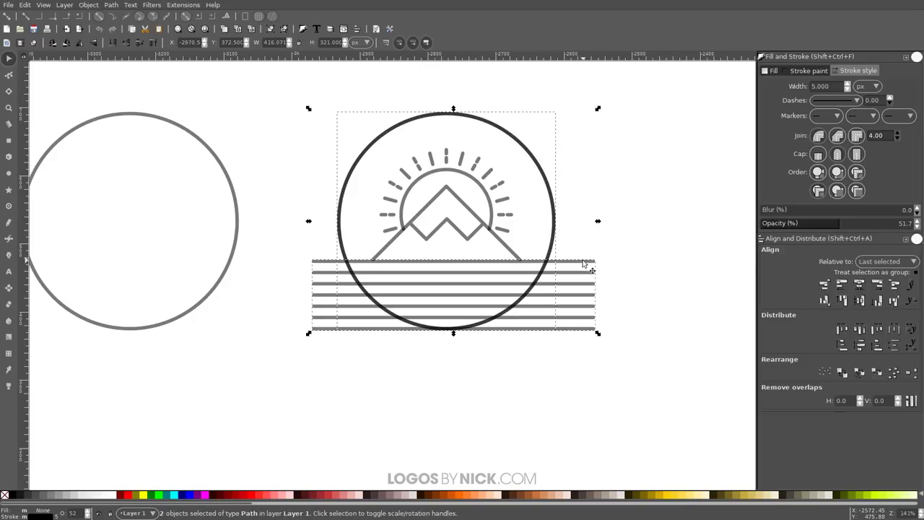
# Cut the combined lines where the outer circle crosses them.
pyautogui.click(110, 6)
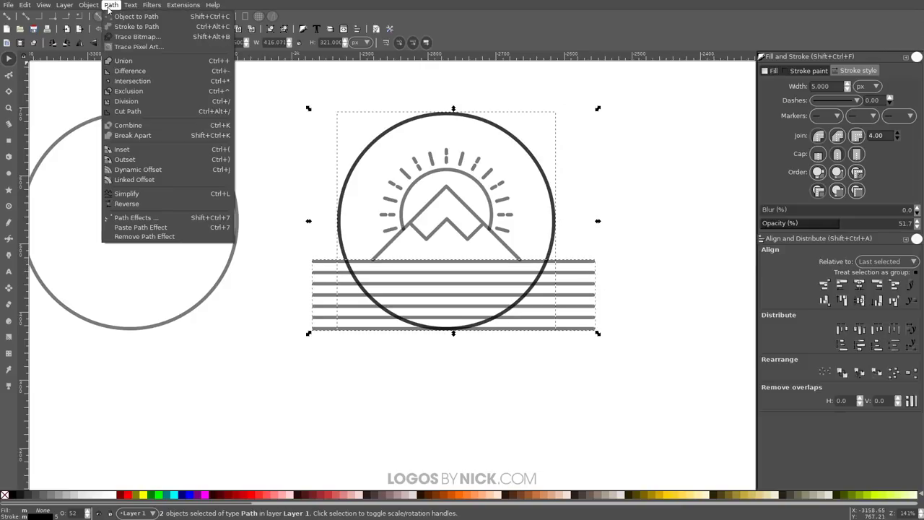
pyautogui.click(247, 121)
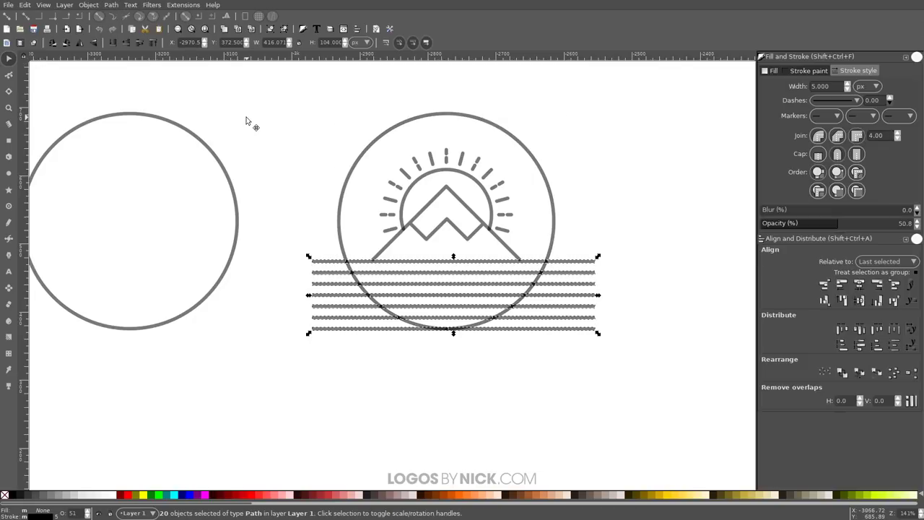
pyautogui.scroll(1, 431, 310)
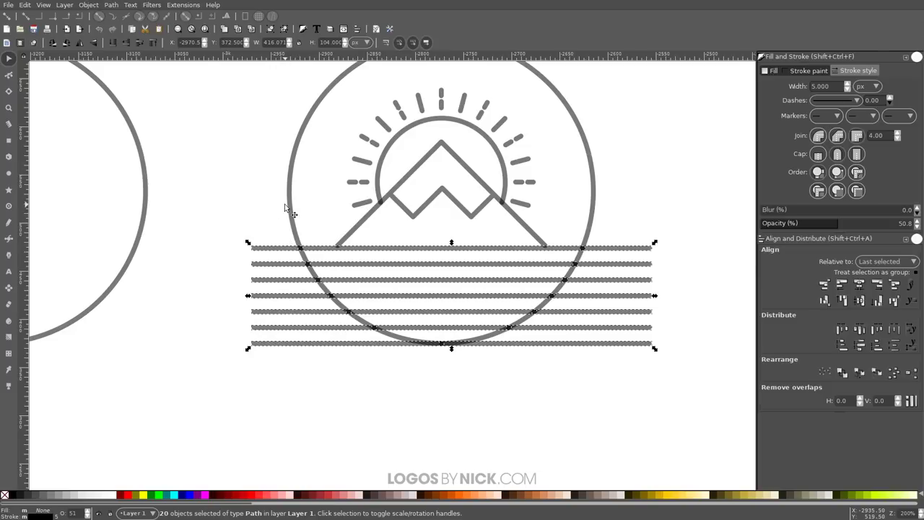
# Delete the six line pieces sticking out on the circle's left side.
pyautogui.click(269, 248)
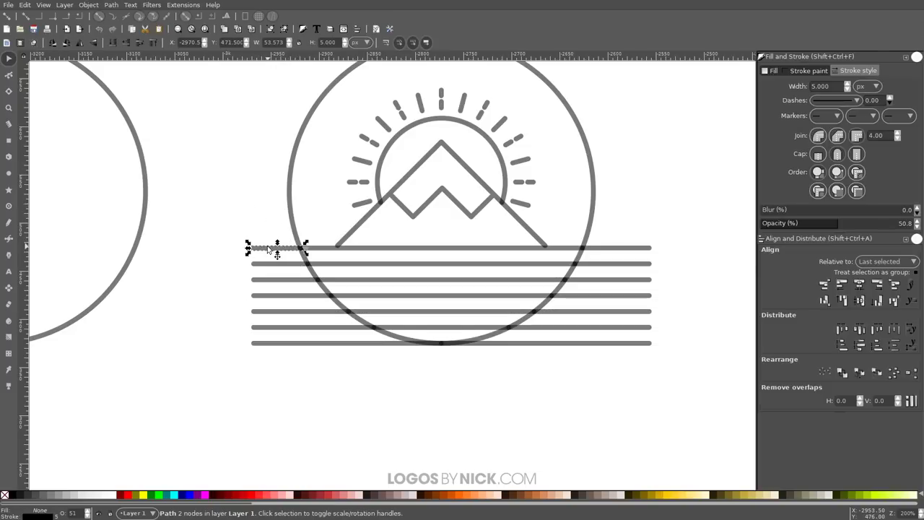
pyautogui.press('Delete')
pyautogui.click(267, 279)
pyautogui.press('Delete')
pyautogui.click(270, 295)
pyautogui.press('Delete')
pyautogui.click(273, 310)
pyautogui.press('Delete')
pyautogui.click(279, 326)
pyautogui.press('Delete')
pyautogui.click(286, 345)
pyautogui.press('Delete')
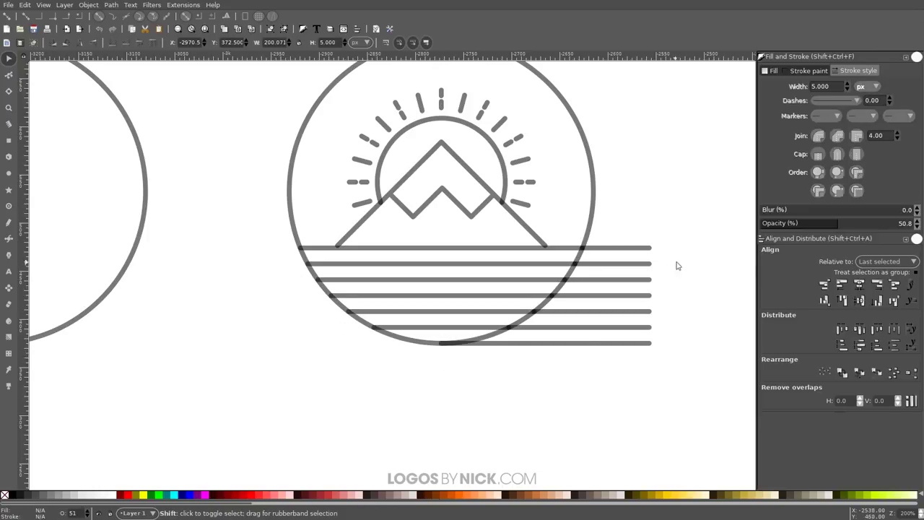
# Delete all the line pieces outside the circle's right edge.
pyautogui.moveTo(624, 200); pyautogui.dragTo(617, 450)
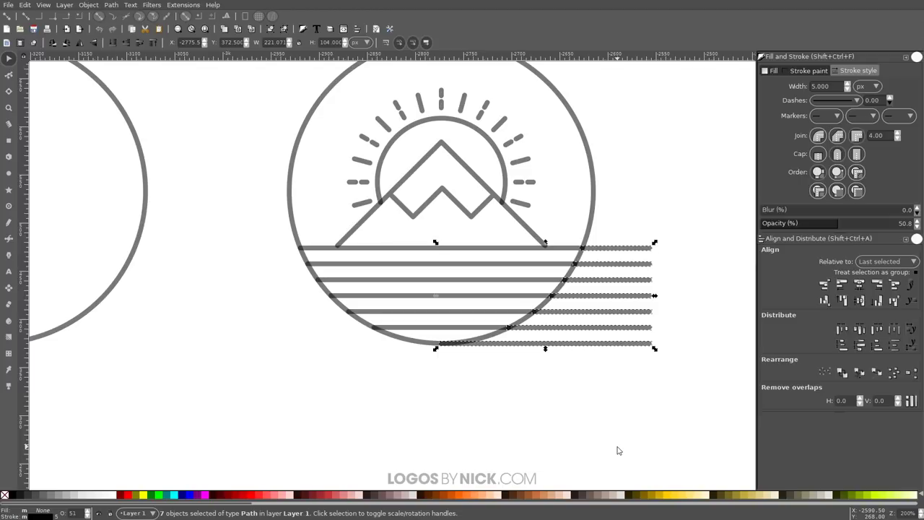
pyautogui.press('Delete')
pyautogui.keyDown('ctrl'); pyautogui.scroll(-2, 556, 394); pyautogui.keyUp('ctrl')
pyautogui.keyDown('ctrl'); pyautogui.scroll(3, 582, 374); pyautogui.keyUp('ctrl')
pyautogui.keyDown('ctrl'); pyautogui.scroll(-1, 591, 372); pyautogui.keyUp('ctrl')
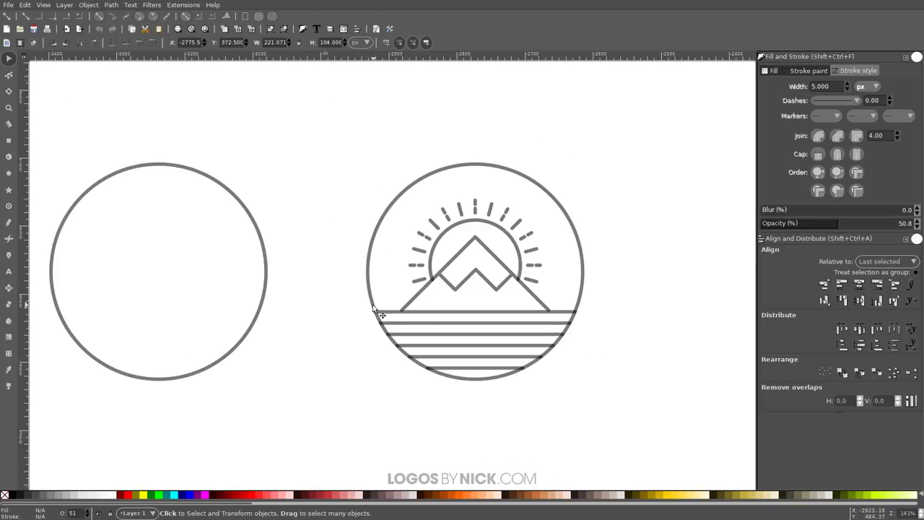
# Select the horizon line together with the outer circle for a path operation.
pyautogui.click(490, 311)
pyautogui.hscroll(3, 495, 313)
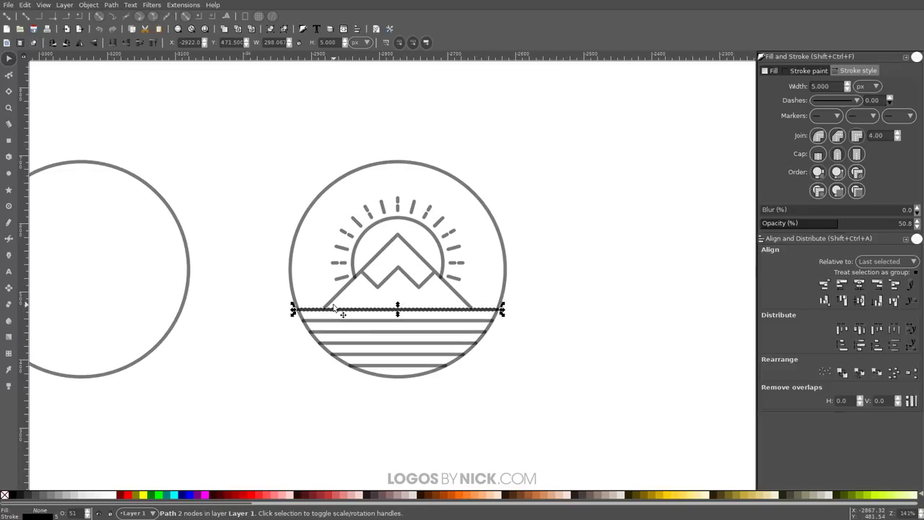
pyautogui.keyDown('shift'); pyautogui.click(296, 250); pyautogui.keyUp('shift')
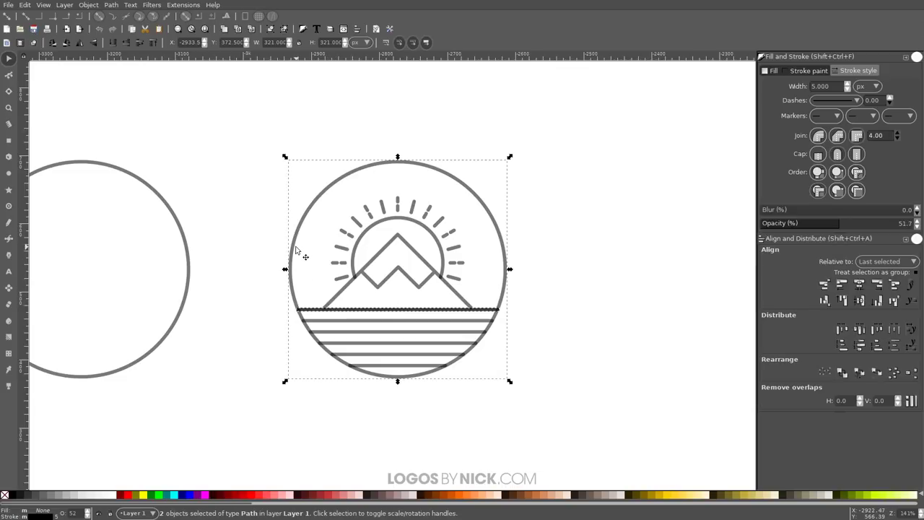
pyautogui.click(112, 5)
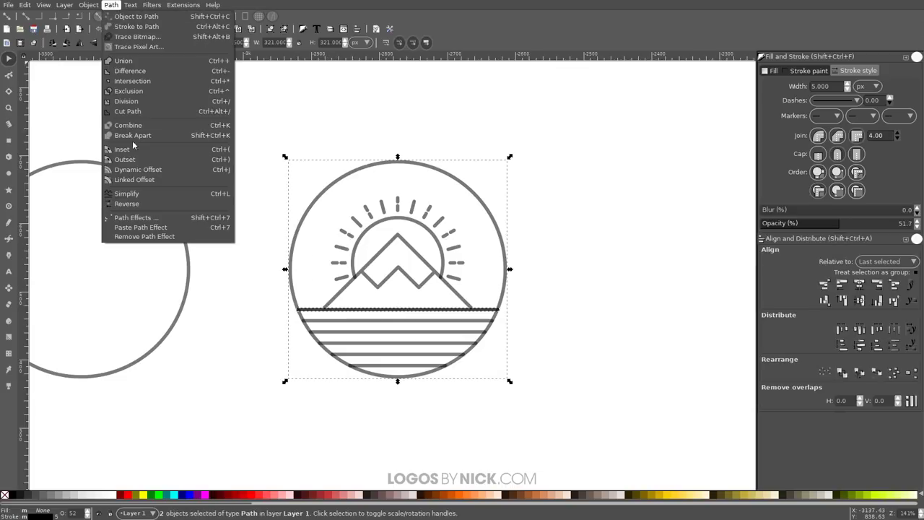
# Cut the outer circle at the horizon line and delete its lower arc.
pyautogui.click(139, 111)
pyautogui.click(683, 373)
pyautogui.moveTo(423, 381); pyautogui.dragTo(512, 228)
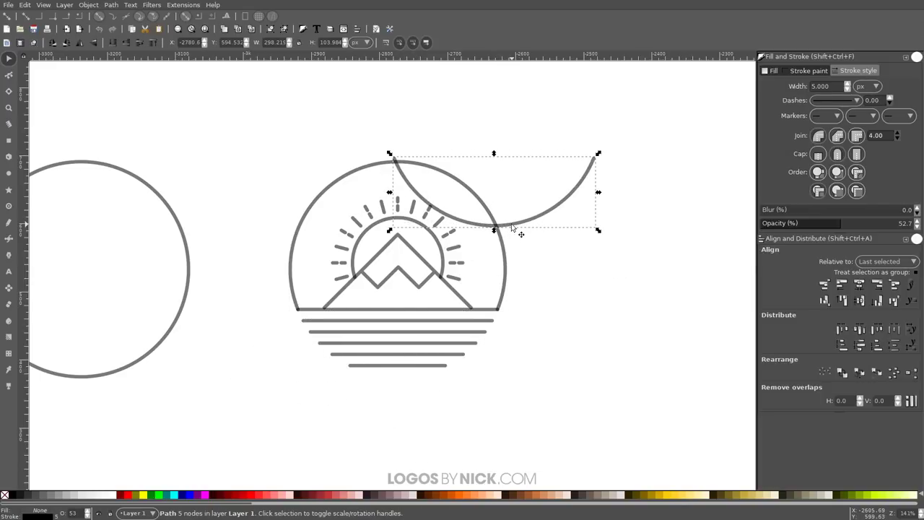
pyautogui.press('Delete')
# Nudge the mountain outline down so its base sits on the horizon line.
pyautogui.scroll(2, 353, 286)
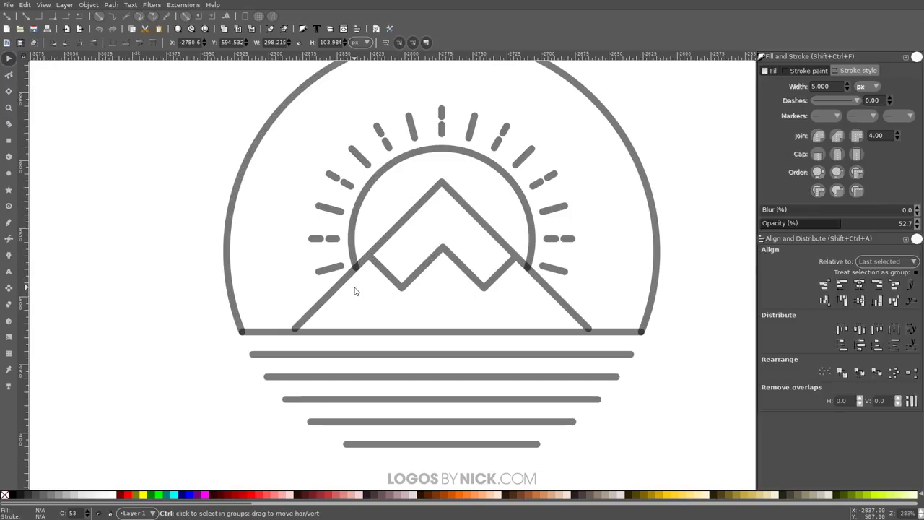
pyautogui.keyDown('ctrl'); pyautogui.click(329, 332); pyautogui.keyUp('ctrl')
pyautogui.scroll(3, 328, 333)
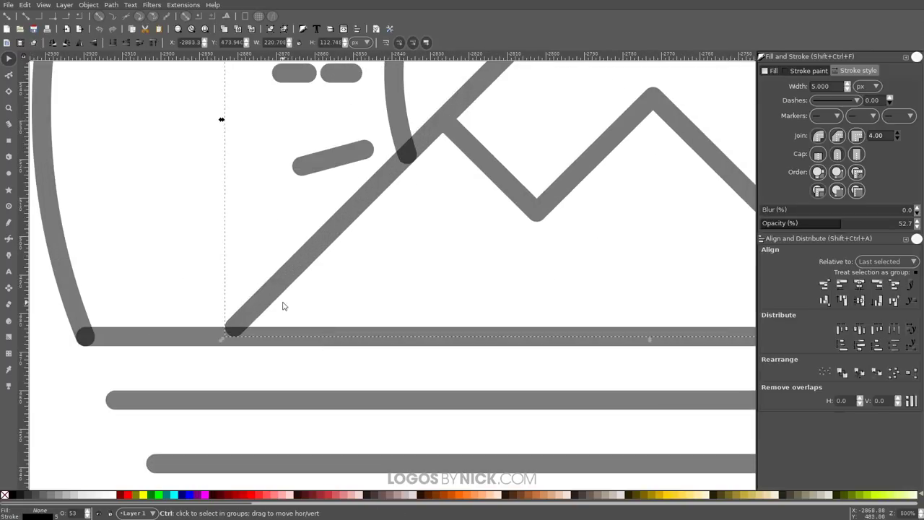
pyautogui.moveTo(299, 270); pyautogui.dragTo(297, 277)
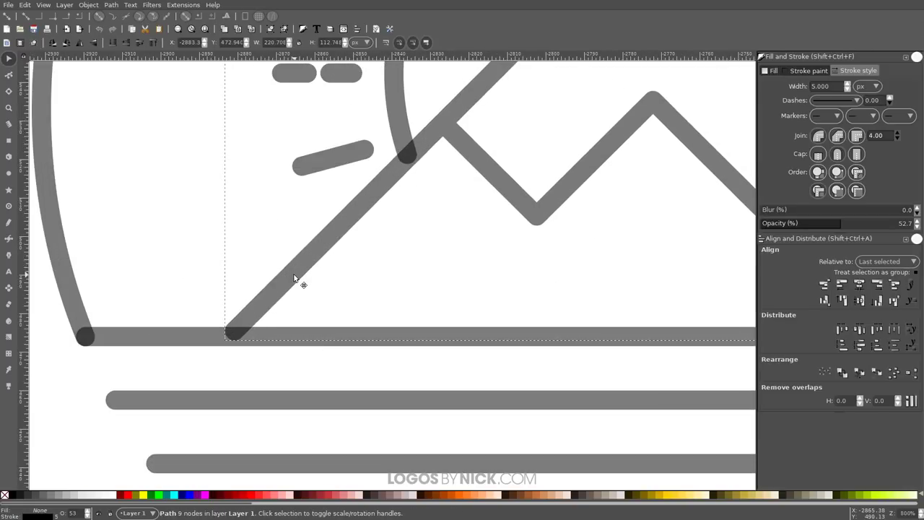
pyautogui.scroll(4, 239, 328)
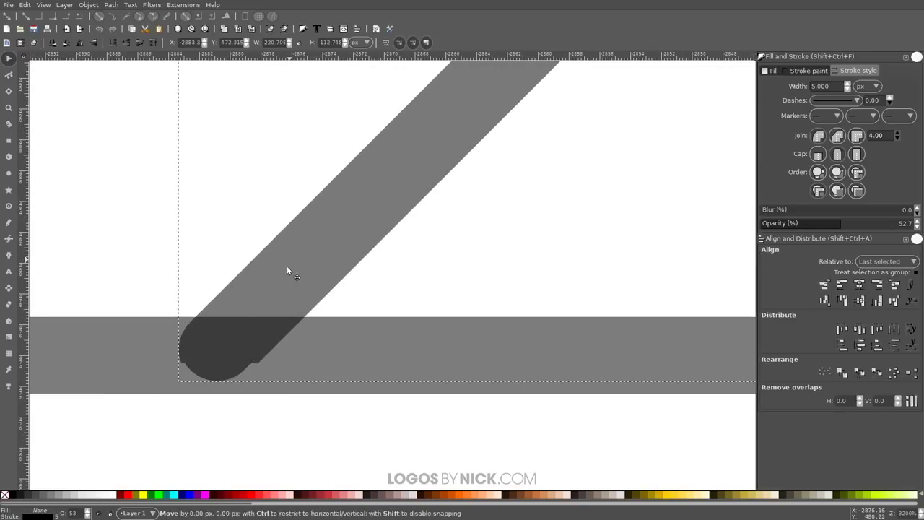
pyautogui.scroll(-1, 233, 335)
pyautogui.scroll(-5, 233, 332)
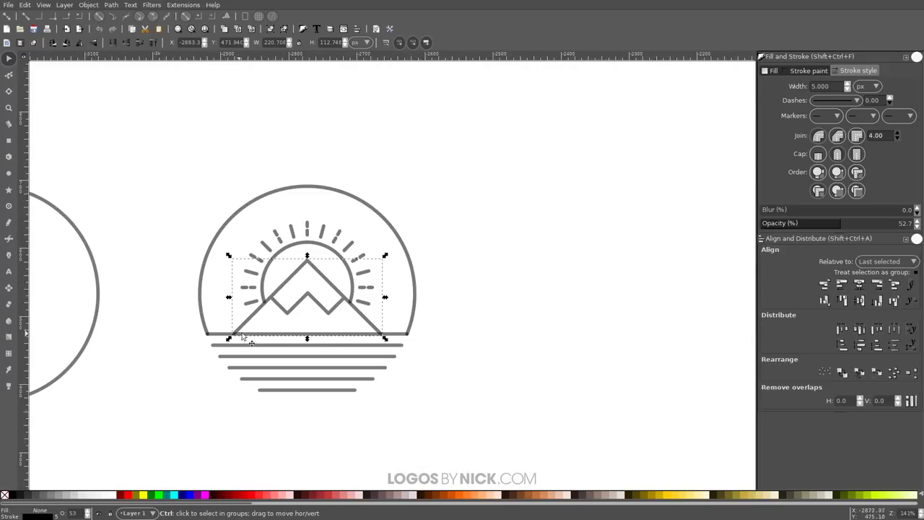
pyautogui.scroll(7, 310, 270)
# Select the sun's curved outline, then deselect and inspect the emblem.
pyautogui.keyDown('ctrl'); pyautogui.click(186, 173); pyautogui.keyUp('ctrl')
pyautogui.scroll(-7, 278, 265)
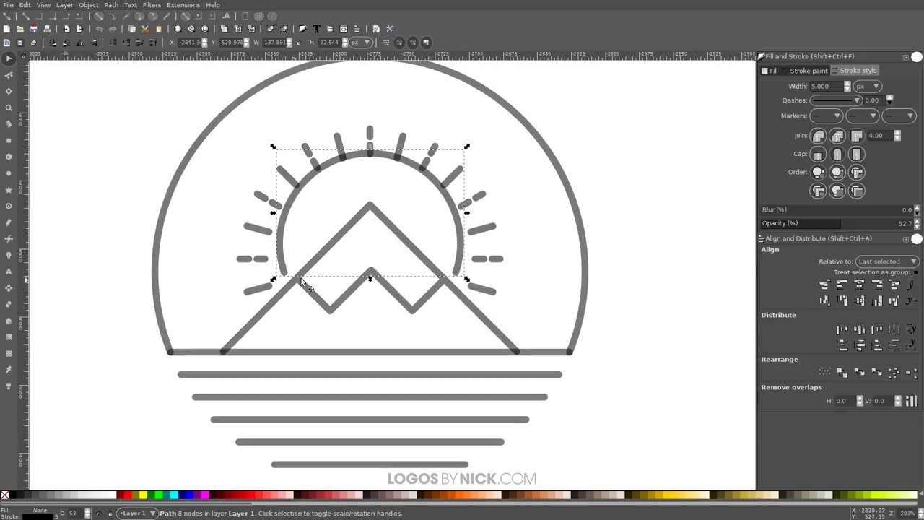
pyautogui.scroll(-2, 289, 335)
pyautogui.click(496, 354)
pyautogui.moveTo(496, 353); pyautogui.dragTo(503, 342)
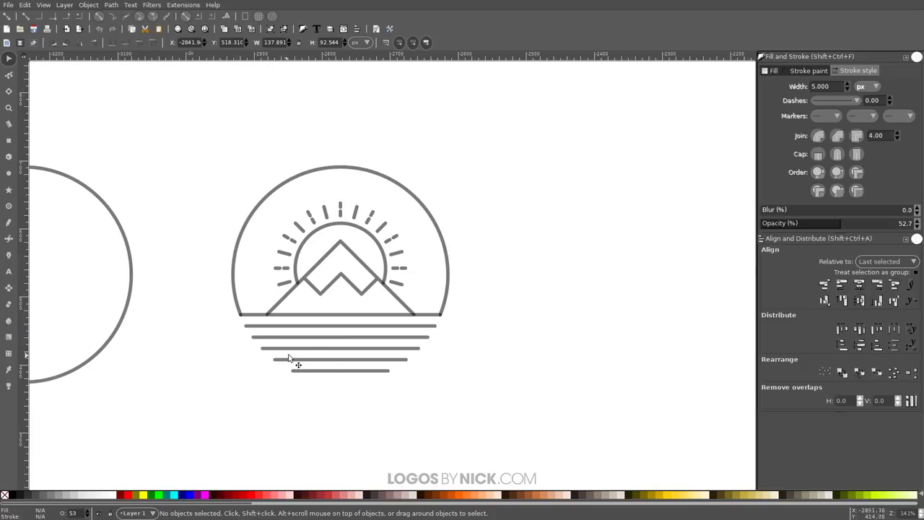
pyautogui.keyDown('ctrl'); pyautogui.scroll(3, 347, 338); pyautogui.keyUp('ctrl')
pyautogui.keyDown('ctrl'); pyautogui.scroll(-1, 344, 336); pyautogui.keyUp('ctrl')
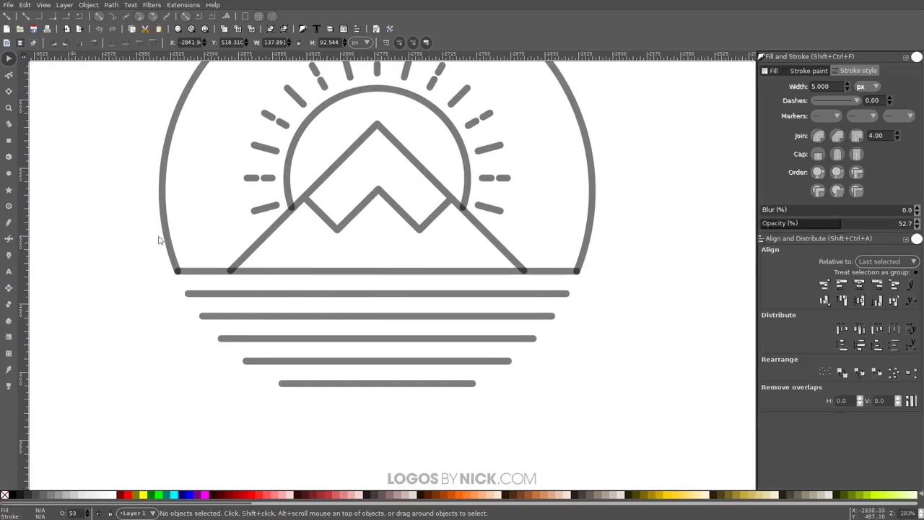
# Draw a small rectangle over the top water line's left end, fill it red, and remove its stroke.
pyautogui.click(8, 140)
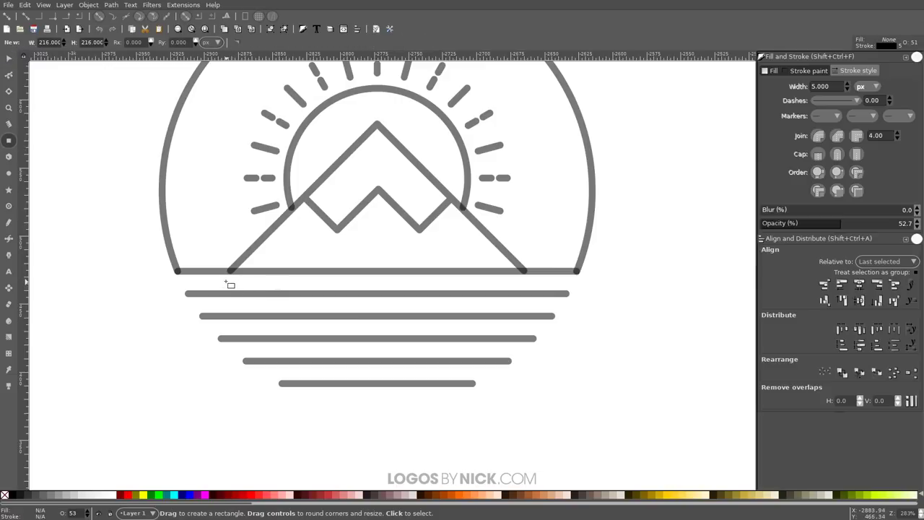
pyautogui.moveTo(225, 282)
pyautogui.mouseDown()
pyautogui.moveTo(232, 304)
pyautogui.moveTo(268, 307)
pyautogui.mouseUp()
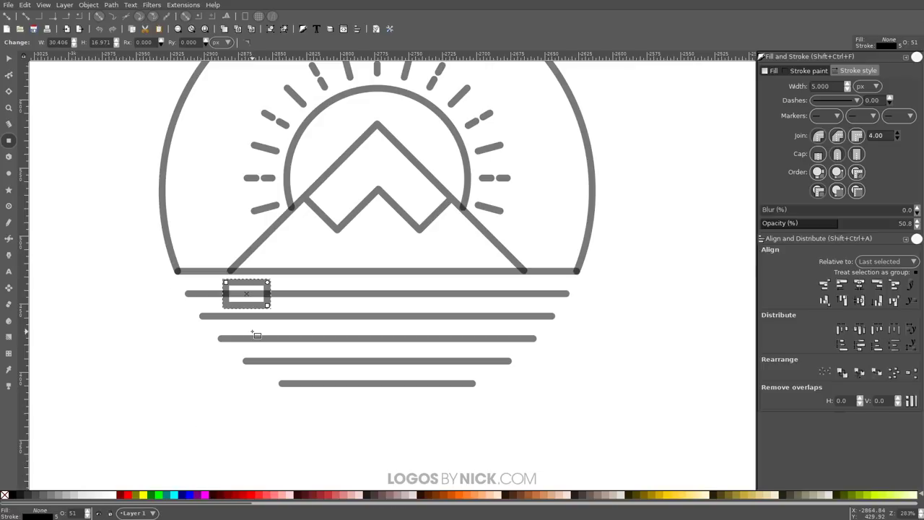
pyautogui.click(126, 494)
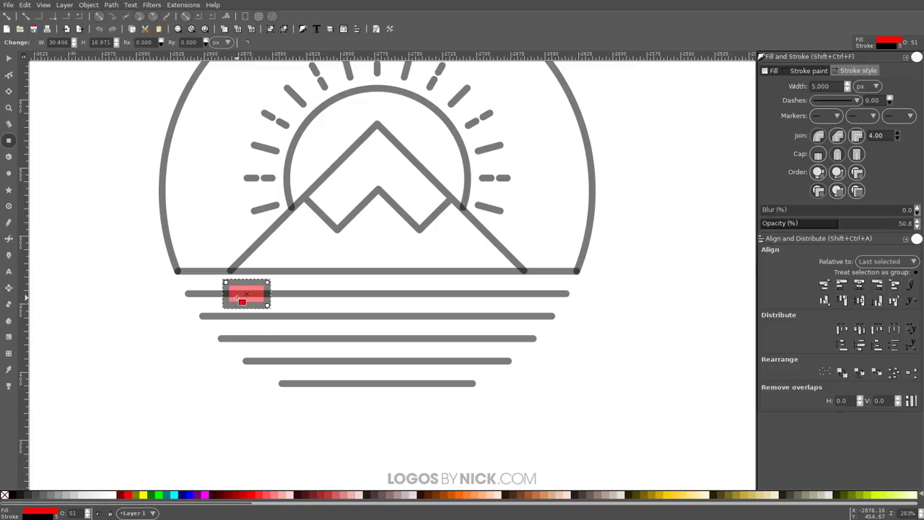
pyautogui.keyDown('shift'); pyautogui.click(5, 494); pyautogui.keyUp('shift')
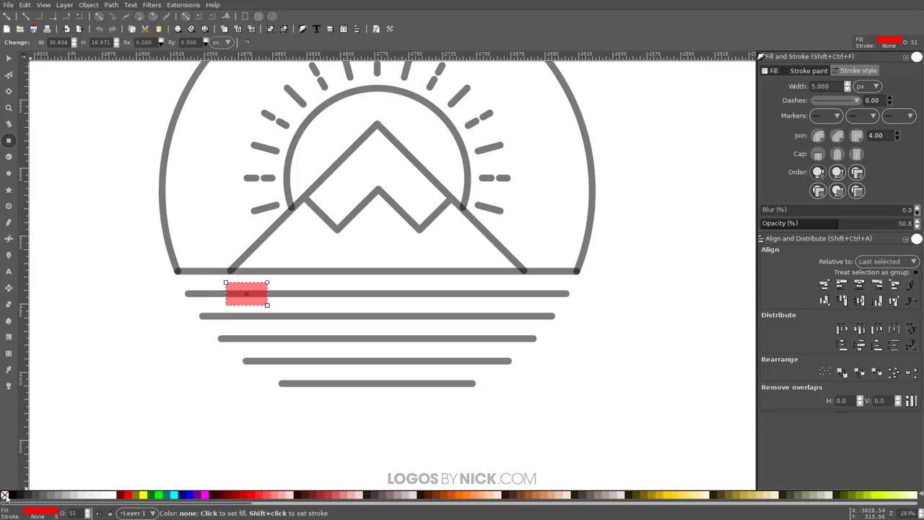
pyautogui.click(10, 60)
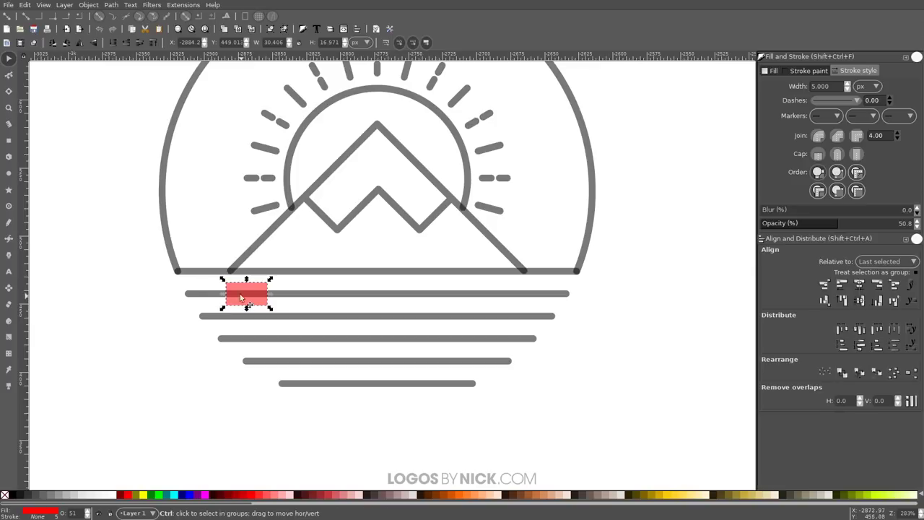
# Duplicate the red rectangle into copies spread along the top water line.
pyautogui.hotkey('ctrl', 'd')
pyautogui.moveTo(238, 298)
pyautogui.mouseDown()
pyautogui.moveTo(348, 290)
pyautogui.moveTo(412, 301)
pyautogui.moveTo(395, 296)
pyautogui.mouseUp()
pyautogui.hotkey('ctrl', 'd')
pyautogui.click(253, 295)
pyautogui.hotkey('ctrl', 'd')
pyautogui.moveTo(246, 298); pyautogui.dragTo(498, 297)
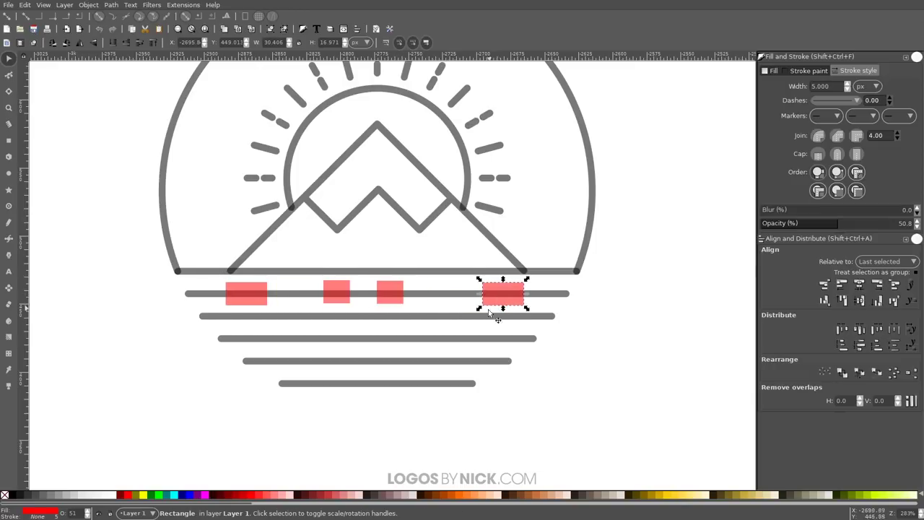
# Place two rectangle copies on the second water line, left and right.
pyautogui.click(390, 293)
pyautogui.hotkey('ctrl', 'd')
pyautogui.moveTo(390, 294); pyautogui.dragTo(299, 319)
pyautogui.click(342, 291)
pyautogui.hotkey('ctrl', 'd')
pyautogui.moveTo(343, 292); pyautogui.dragTo(458, 315)
# Add rectangle copies onto the third, fourth and fifth water lines.
pyautogui.click(505, 291)
pyautogui.hotkey('ctrl', 'd')
pyautogui.moveTo(505, 291); pyautogui.dragTo(384, 337)
pyautogui.click(394, 296)
pyautogui.hotkey('ctrl', 'd')
pyautogui.moveTo(395, 296); pyautogui.dragTo(345, 384)
pyautogui.click(307, 321)
pyautogui.hotkey('ctrl', 'd')
pyautogui.click(452, 318)
pyautogui.hotkey('ctrl', 'd')
pyautogui.moveTo(452, 318); pyautogui.dragTo(307, 361)
pyautogui.hotkey('ctrl', 'd')
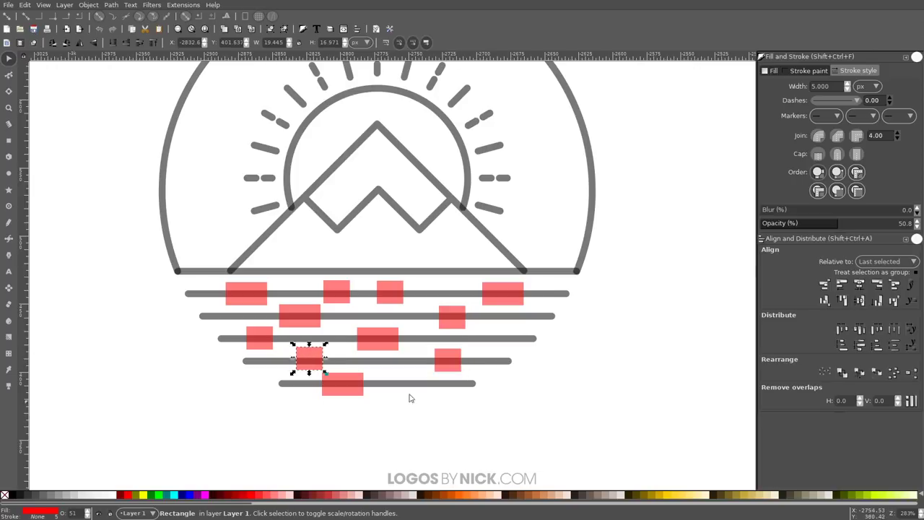
# Select the four red rectangles sitting on the top water line.
pyautogui.click(251, 294)
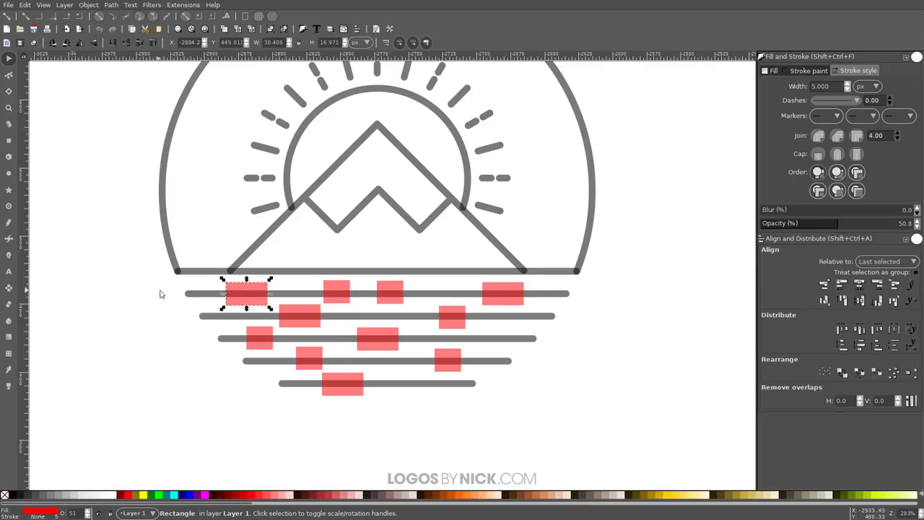
pyautogui.keyDown('shift'); pyautogui.click(341, 296); pyautogui.keyUp('shift')
pyautogui.keyDown('shift'); pyautogui.click(391, 296); pyautogui.keyUp('shift')
pyautogui.keyDown('shift'); pyautogui.click(497, 295); pyautogui.keyUp('shift')
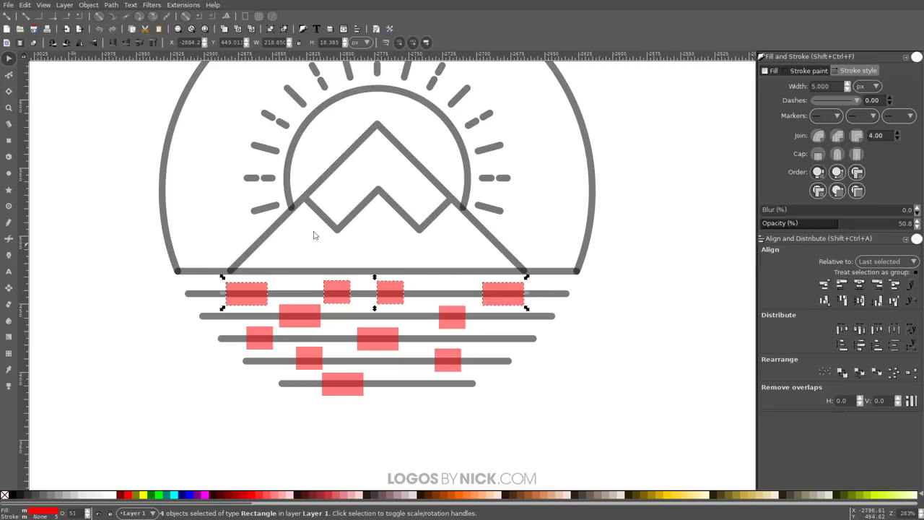
# Union the four top-line rectangles into one red shape and nudge it into place.
pyautogui.click(112, 6)
pyautogui.click(124, 63)
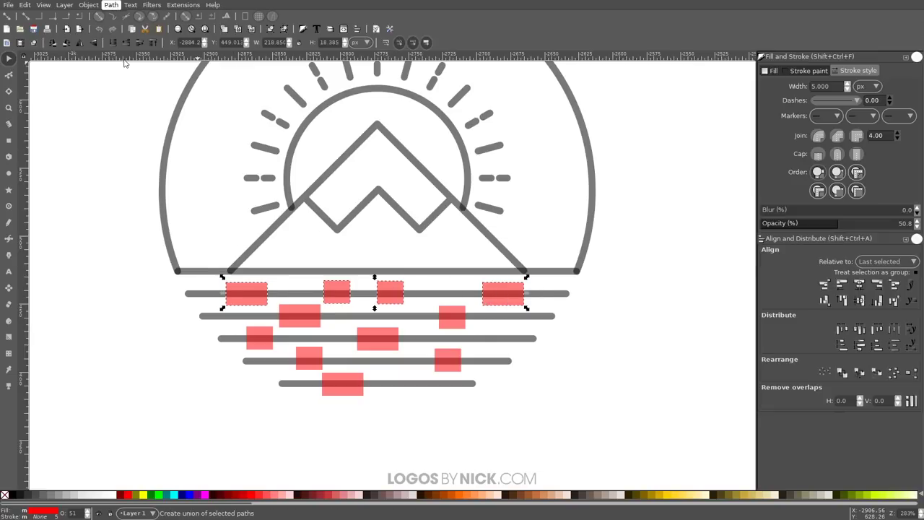
pyautogui.moveTo(402, 301)
pyautogui.mouseDown()
pyautogui.moveTo(405, 262)
pyautogui.moveTo(393, 294)
pyautogui.mouseUp()
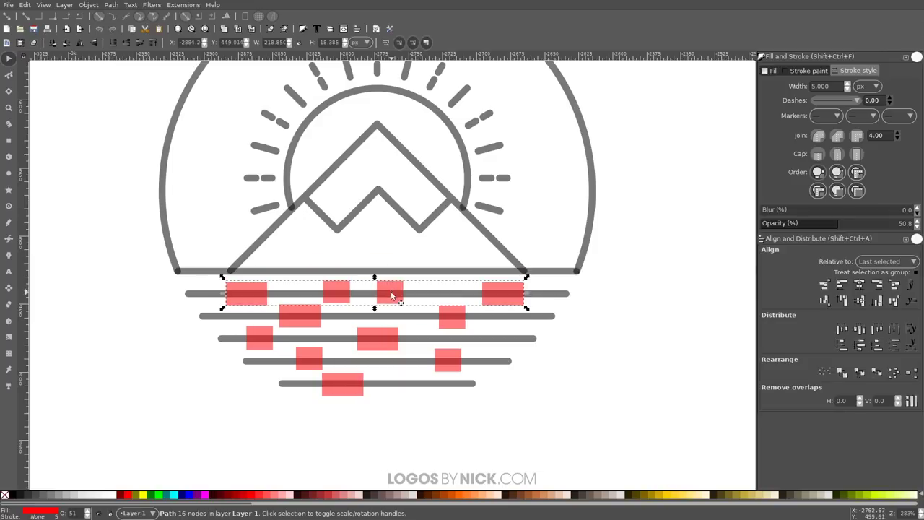
# Cut the top water line with the red shape and delete the covered pieces, leaving dashes.
pyautogui.keyDown('shift'); pyautogui.click(553, 296); pyautogui.keyUp('shift')
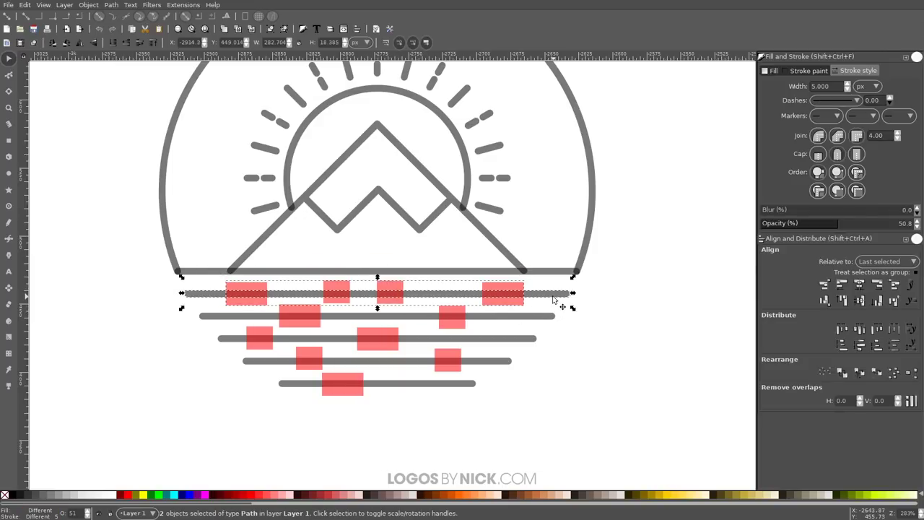
pyautogui.click(108, 5)
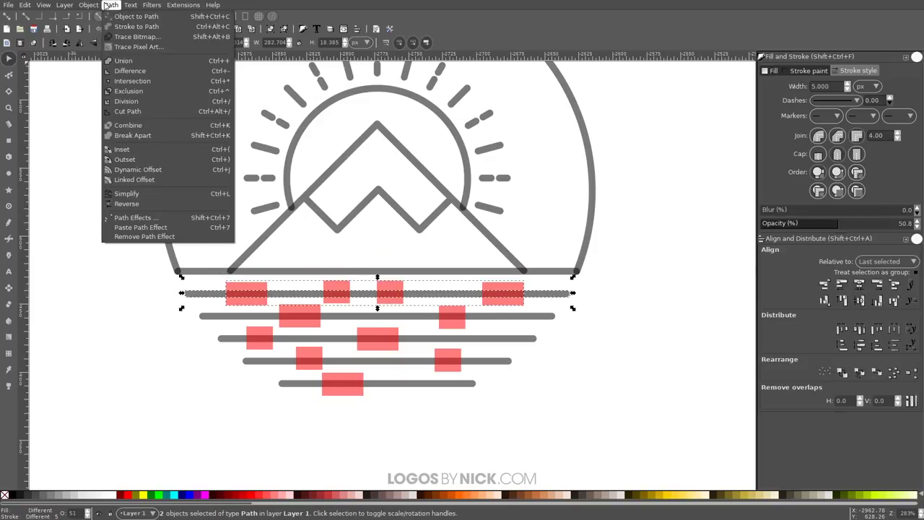
pyautogui.click(128, 111)
pyautogui.moveTo(247, 294); pyautogui.dragTo(182, 351)
pyautogui.press('Delete')
pyautogui.click(338, 294)
pyautogui.press('Delete')
pyautogui.click(388, 294)
pyautogui.press('Delete')
pyautogui.click(499, 294)
pyautogui.press('Delete')
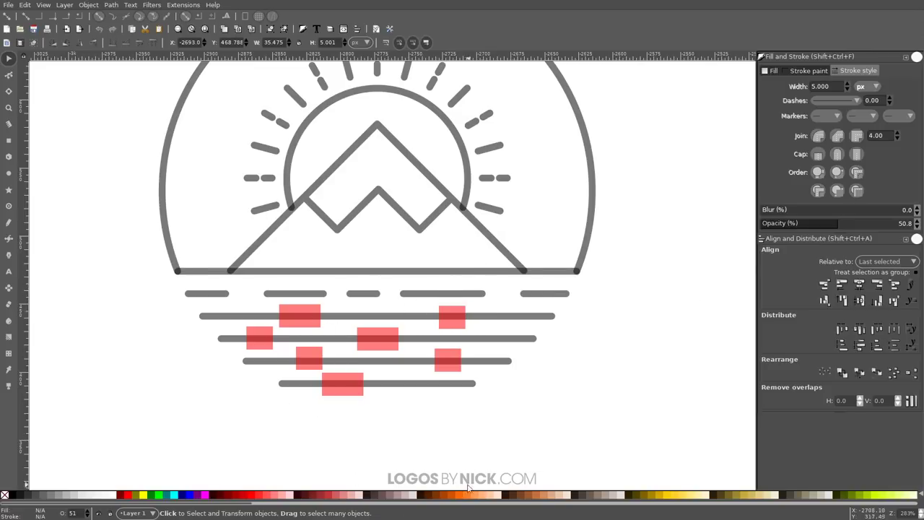
# Combine the second line's two rectangles, cut the line with them, and delete the covered pieces.
pyautogui.click(318, 320)
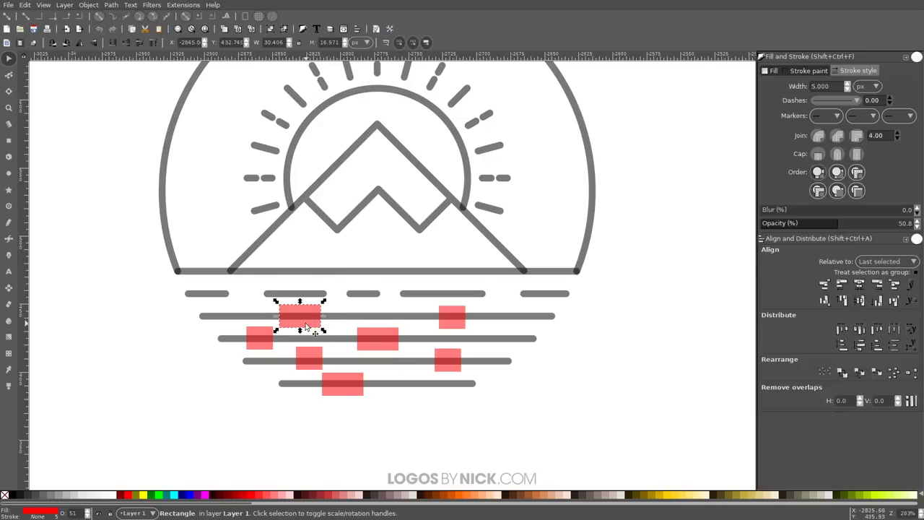
pyautogui.keyDown('shift'); pyautogui.click(457, 319); pyautogui.keyUp('shift')
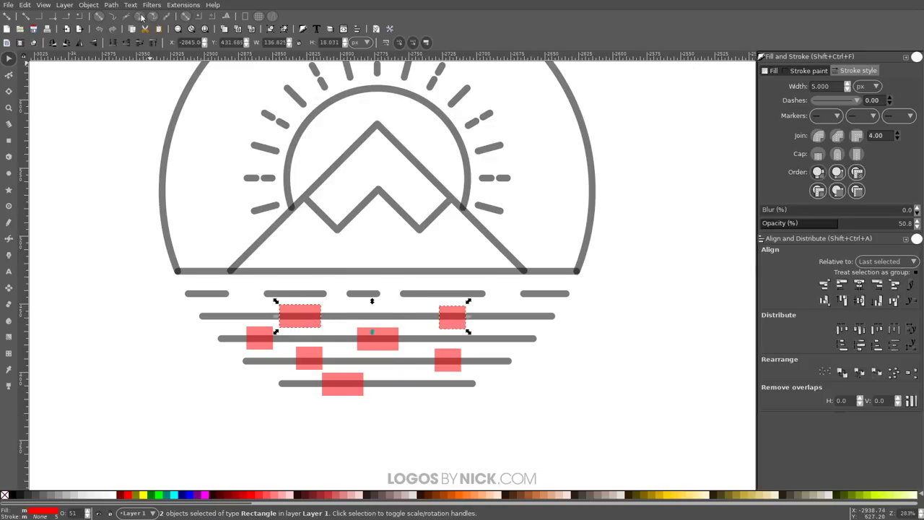
pyautogui.click(111, 4)
pyautogui.click(123, 67)
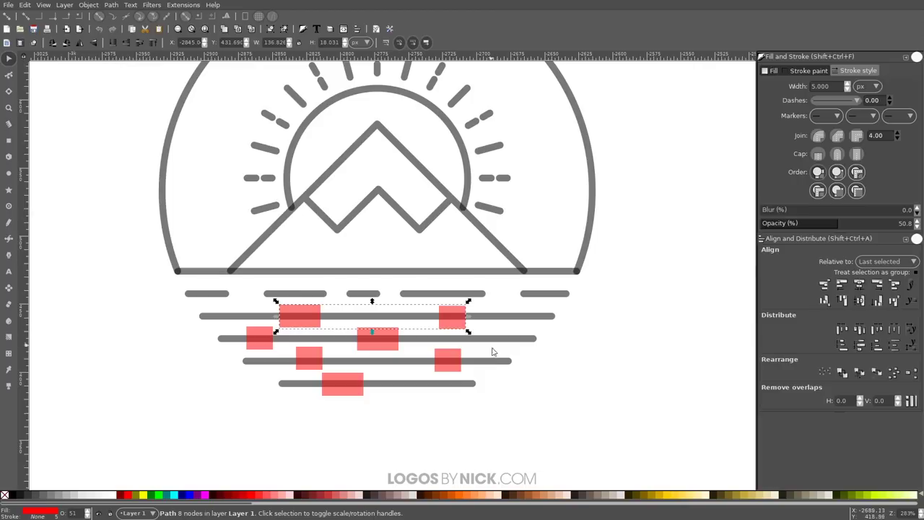
pyautogui.keyDown('shift'); pyautogui.click(517, 316); pyautogui.keyUp('shift')
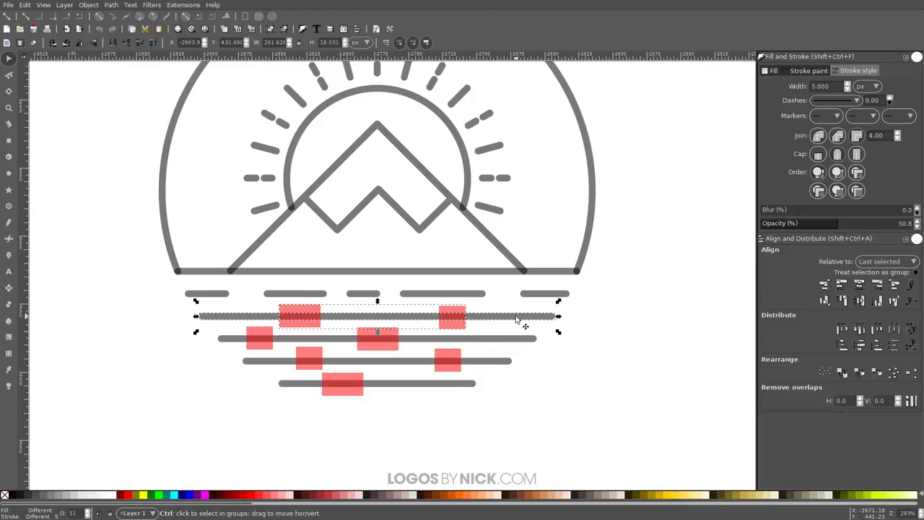
pyautogui.hotkey('ctrl', 'alt', '/')
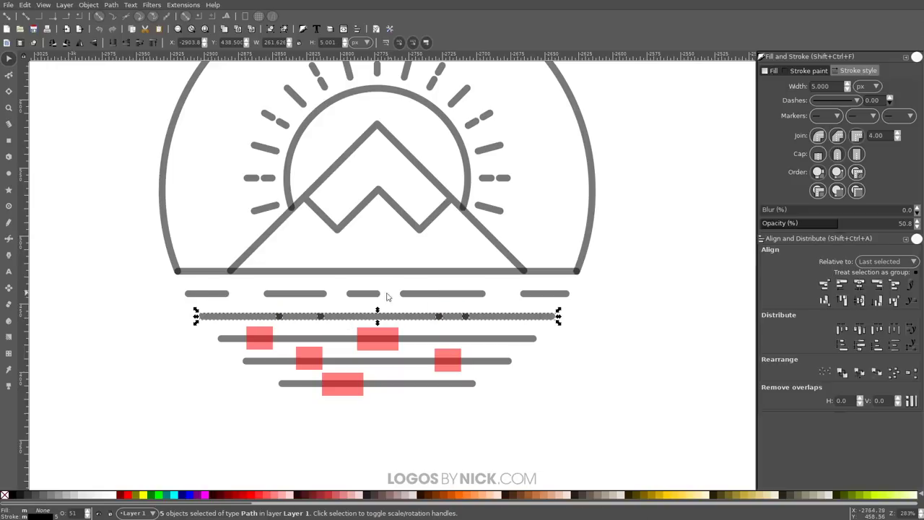
pyautogui.click(148, 364)
pyautogui.moveTo(291, 326); pyautogui.dragTo(559, 385)
pyautogui.press('Delete')
pyautogui.moveTo(455, 319); pyautogui.dragTo(621, 336)
pyautogui.press('Delete')
# Select the two red rectangles on the third water line for a path operation.
pyautogui.click(249, 337)
pyautogui.keyDown('shift'); pyautogui.click(379, 339); pyautogui.keyUp('shift')
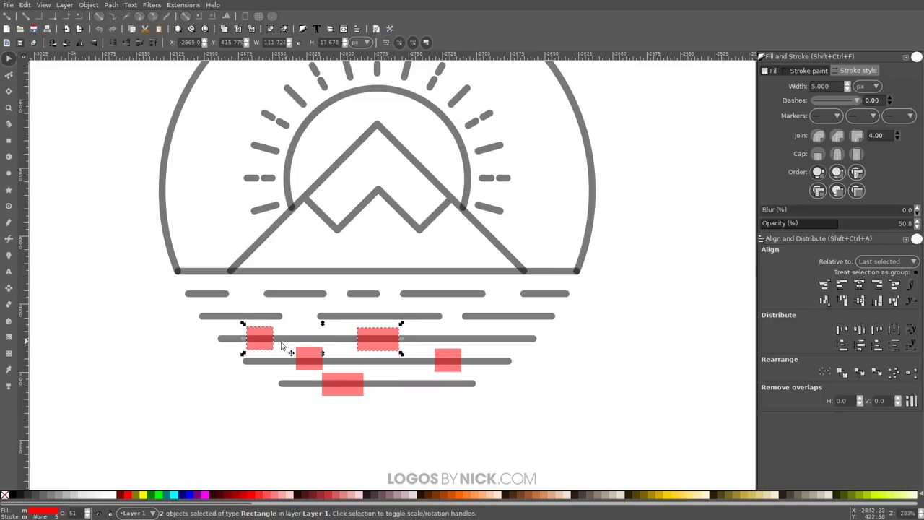
pyautogui.click(113, 6)
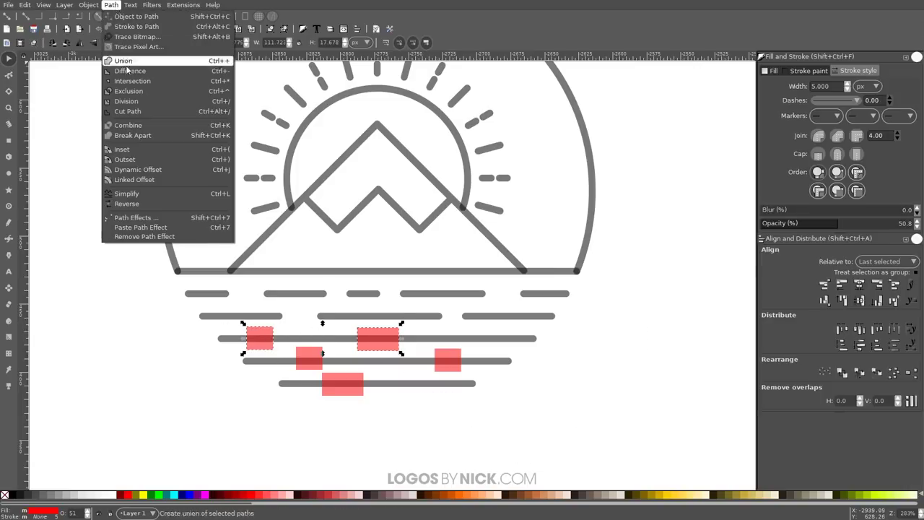
# Combine the two red rectangles and cut the third water line with them.
pyautogui.click(113, 6)
pyautogui.scroll(-2, 433, 260)
pyautogui.hotkey('ctrl', 'k')
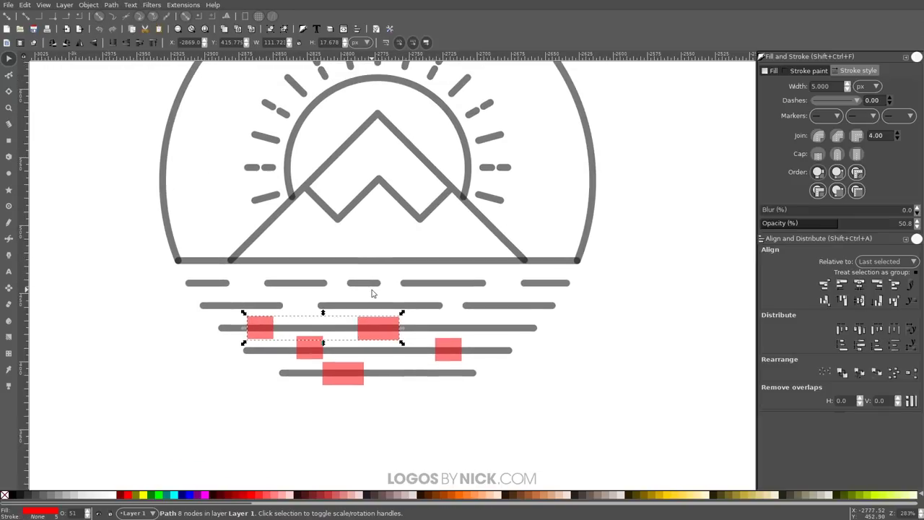
pyautogui.keyDown('shift'); pyautogui.click(503, 330); pyautogui.keyUp('shift')
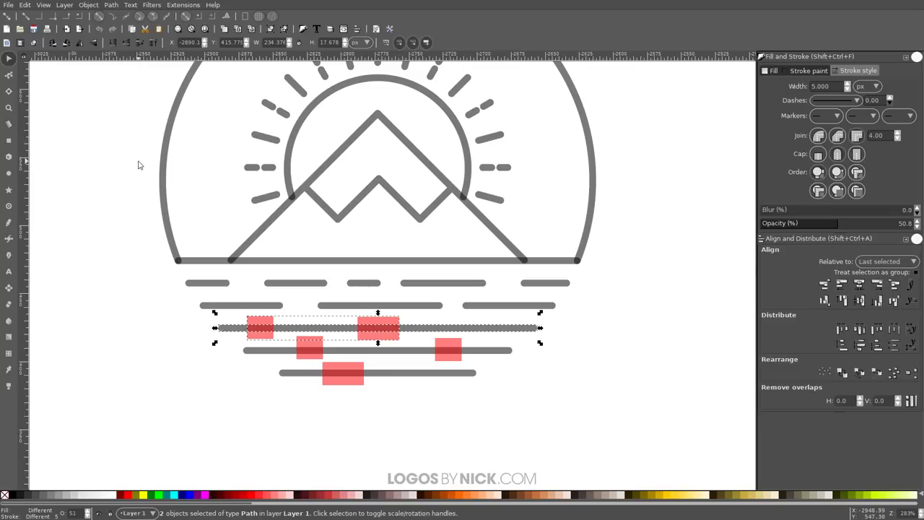
pyautogui.hscroll(1, 242, 154)
pyautogui.scroll(2, 365, 262)
pyautogui.scroll(-2, 353, 270)
pyautogui.moveTo(430, 307); pyautogui.dragTo(437, 332)
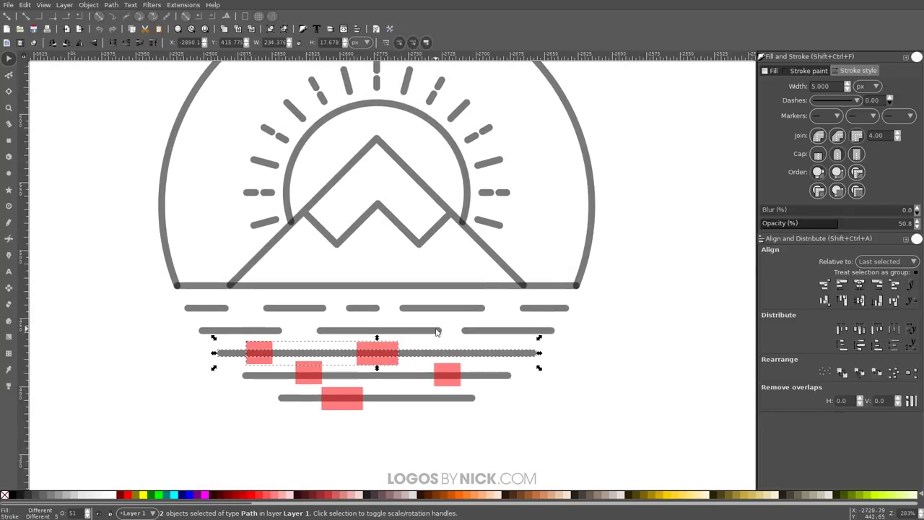
pyautogui.hotkey('ctrl', 'alt')
pyautogui.hotkey('ctrl', 'alt', '/')
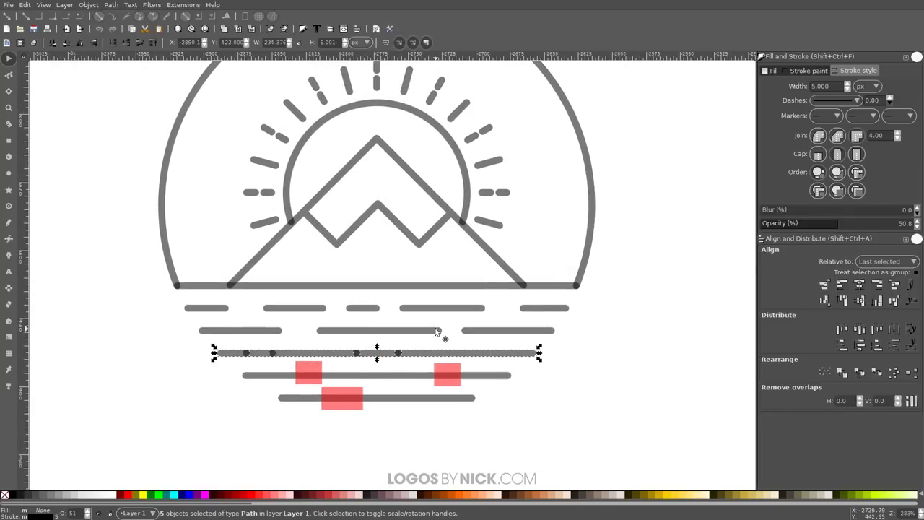
# Delete the two cut-out pieces from the third water line.
pyautogui.click(181, 406)
pyautogui.moveTo(260, 355); pyautogui.dragTo(207, 402)
pyautogui.press('Delete')
pyautogui.moveTo(377, 354); pyautogui.dragTo(570, 448)
pyautogui.press('Delete')
# Combine the next rectangle pair, cut the fourth water line, and delete its short pieces.
pyautogui.click(311, 369)
pyautogui.keyDown('shift'); pyautogui.click(440, 376); pyautogui.keyUp('shift')
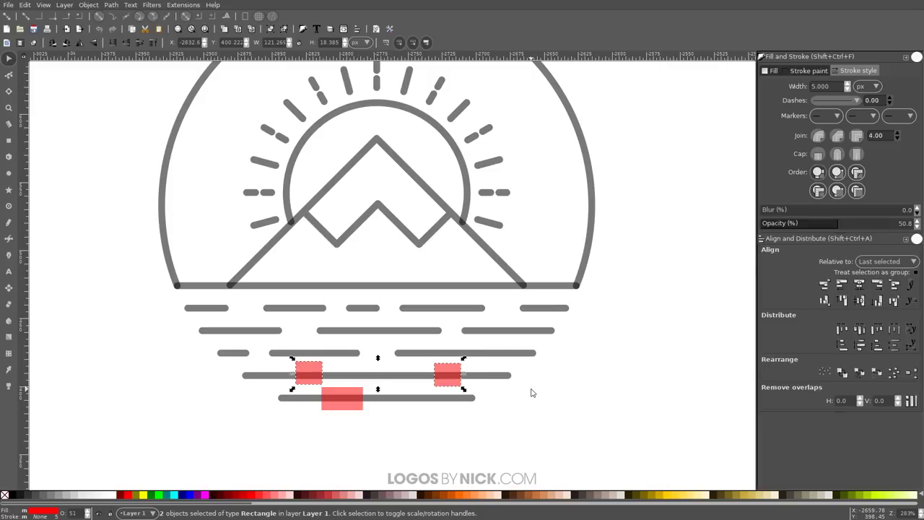
pyautogui.hotkey('ctrl', 'k')
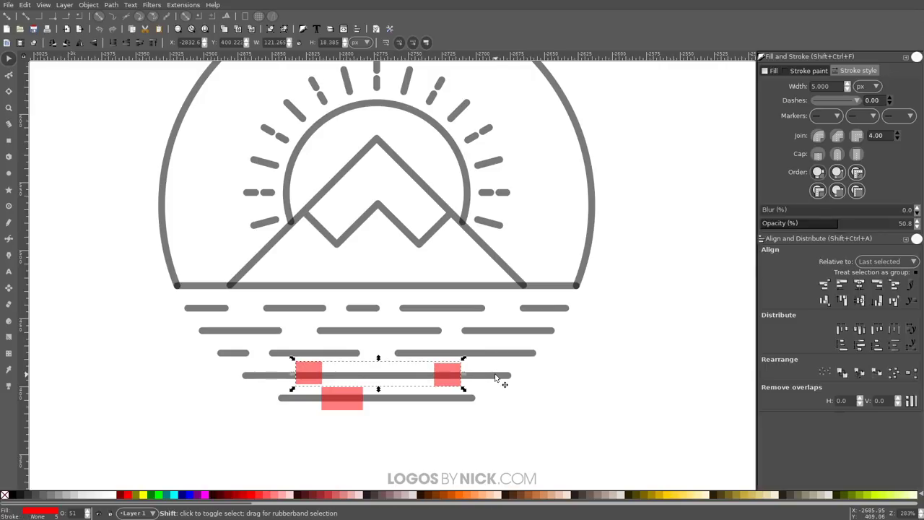
pyautogui.keyDown('shift'); pyautogui.click(509, 375); pyautogui.keyUp('shift')
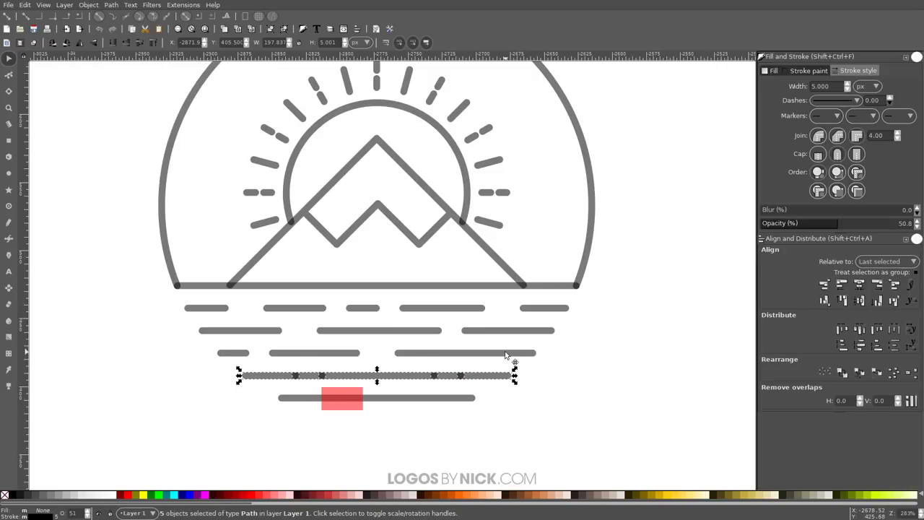
pyautogui.click(527, 436)
pyautogui.click(448, 376)
pyautogui.press('Delete')
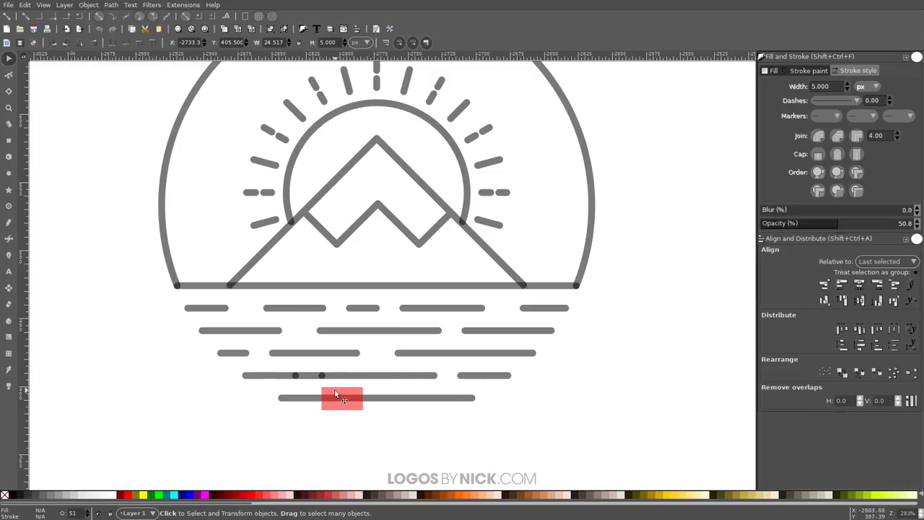
pyautogui.click(309, 375)
pyautogui.press('Delete')
# Cut the bottom water line with the last rectangle, remove the middle piece, and zoom out.
pyautogui.click(343, 403)
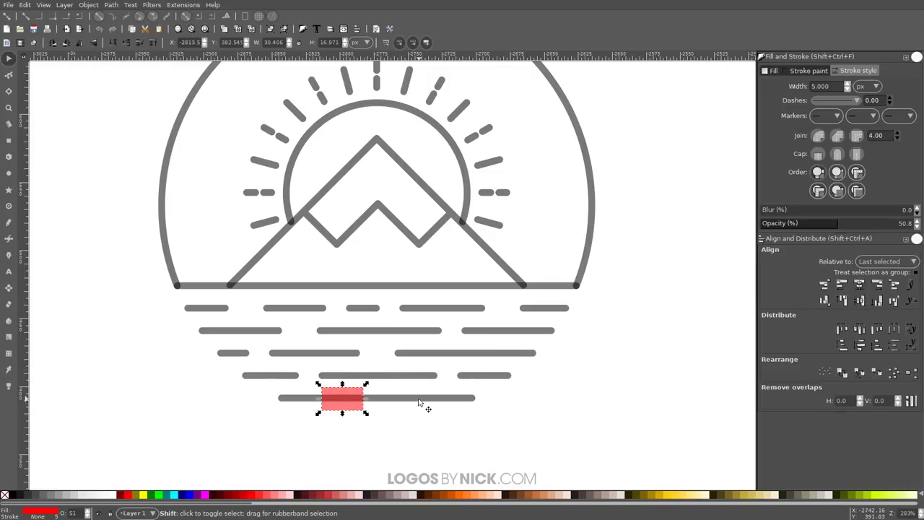
pyautogui.keyDown('shift'); pyautogui.click(419, 400); pyautogui.keyUp('shift')
pyautogui.hotkey('ctrl', '/')
pyautogui.moveTo(342, 398); pyautogui.dragTo(596, 416)
pyautogui.press('Escape')
pyautogui.press('1')
pyautogui.scroll(1, 433, 310)
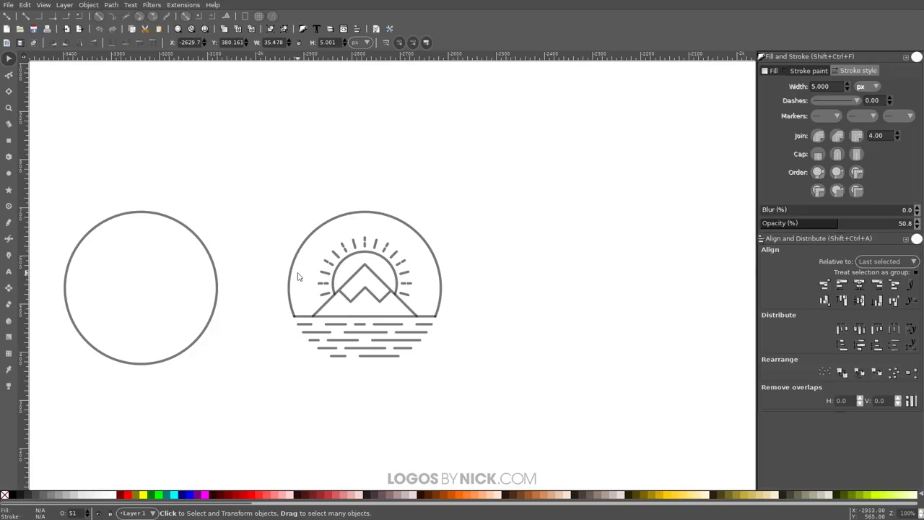
pyautogui.moveTo(522, 267); pyautogui.dragTo(509, 302)
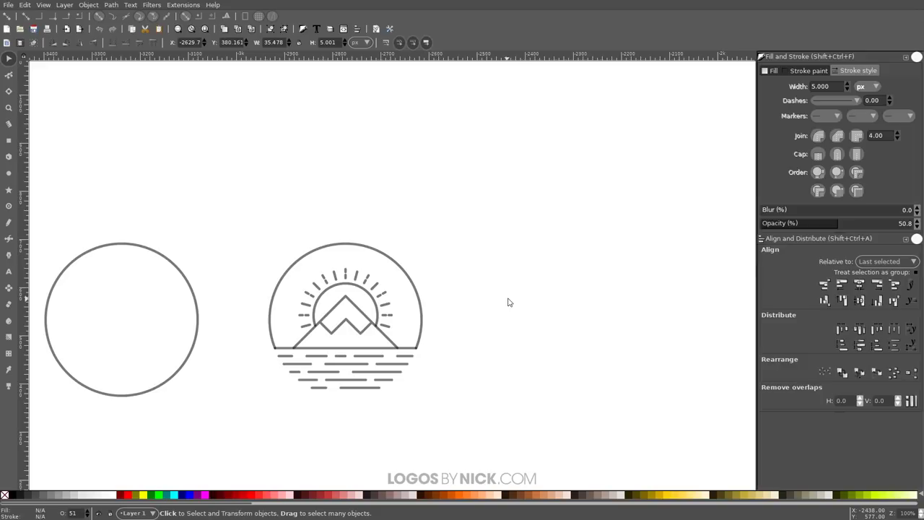
pyautogui.moveTo(475, 308); pyautogui.dragTo(362, 271)
# Duplicate the mountain outline beside the emblem, break it apart, and delete the inner zigzag.
pyautogui.click(213, 335)
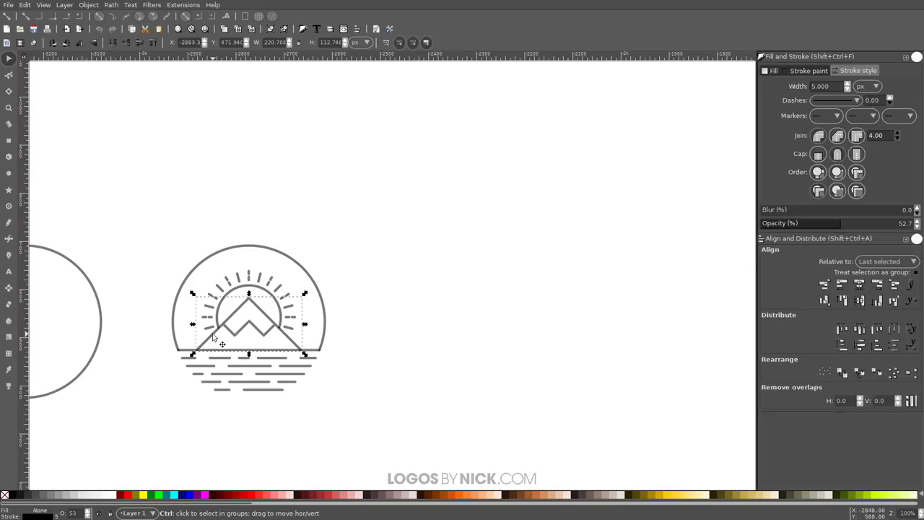
pyautogui.hotkey('ctrl', 'z')
pyautogui.moveTo(213, 336); pyautogui.dragTo(419, 316)
pyautogui.click(111, 5)
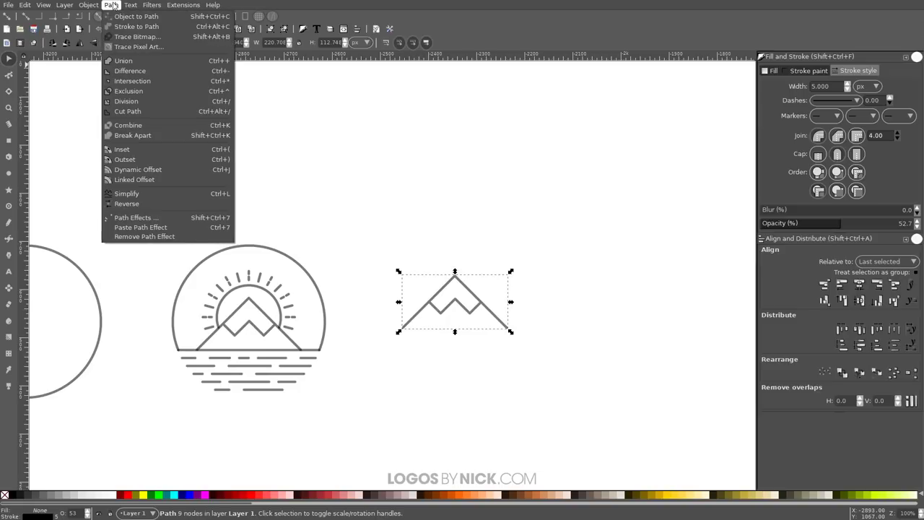
pyautogui.click(626, 216)
pyautogui.moveTo(471, 311); pyautogui.dragTo(483, 414)
pyautogui.click(483, 413)
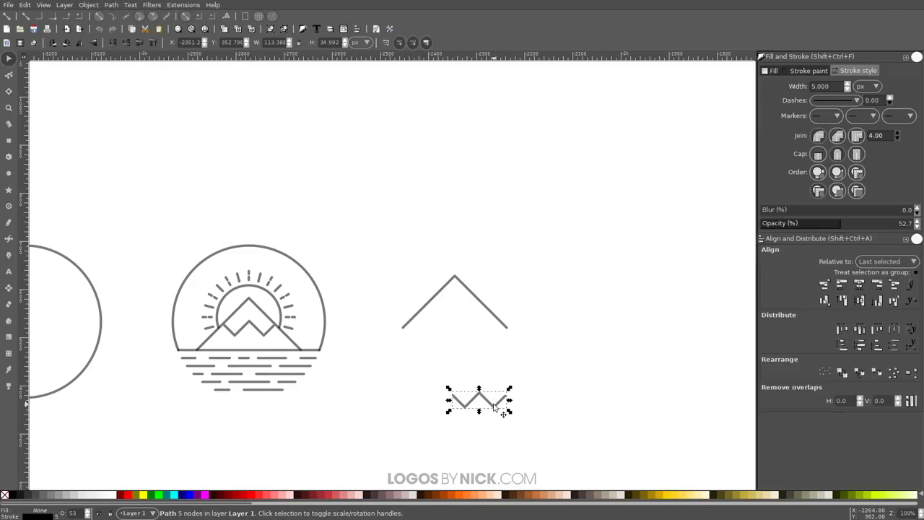
pyautogui.press('Delete')
# Shrink the peak chevron to about 29% and duplicate it into a three-chevron stack.
pyautogui.moveTo(489, 310)
pyautogui.mouseDown()
pyautogui.moveTo(452, 312)
pyautogui.moveTo(456, 324)
pyautogui.mouseUp()
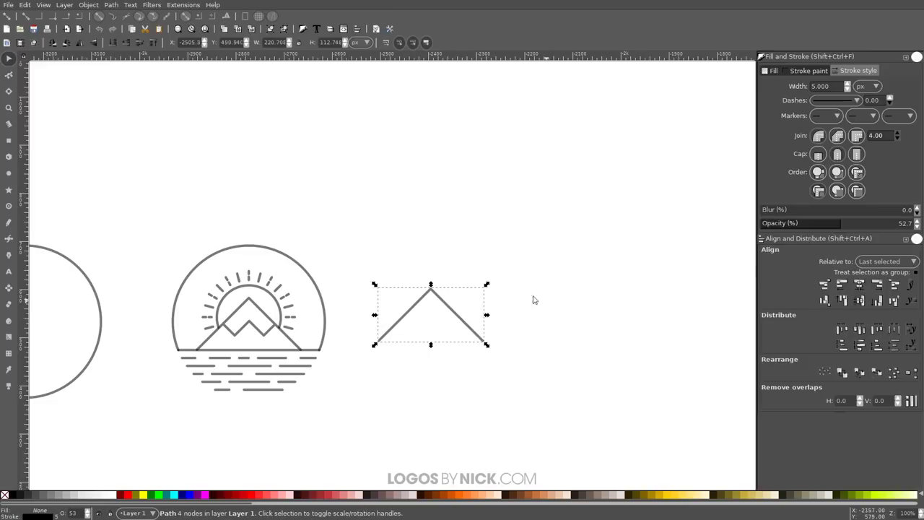
pyautogui.moveTo(431, 348); pyautogui.dragTo(396, 272)
pyautogui.scroll(2, 379, 342)
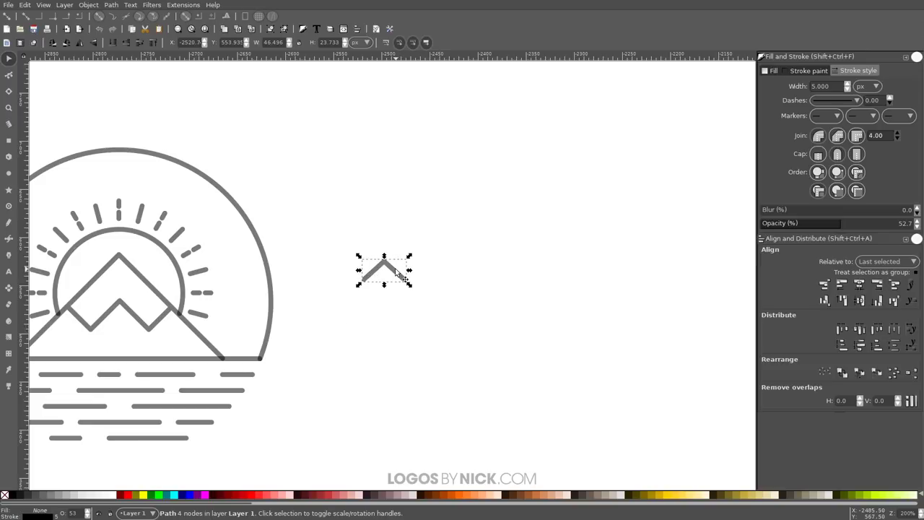
pyautogui.hotkey('ctrl', 'd')
pyautogui.moveTo(395, 273); pyautogui.dragTo(404, 313)
pyautogui.hotkey('ctrl', 'd')
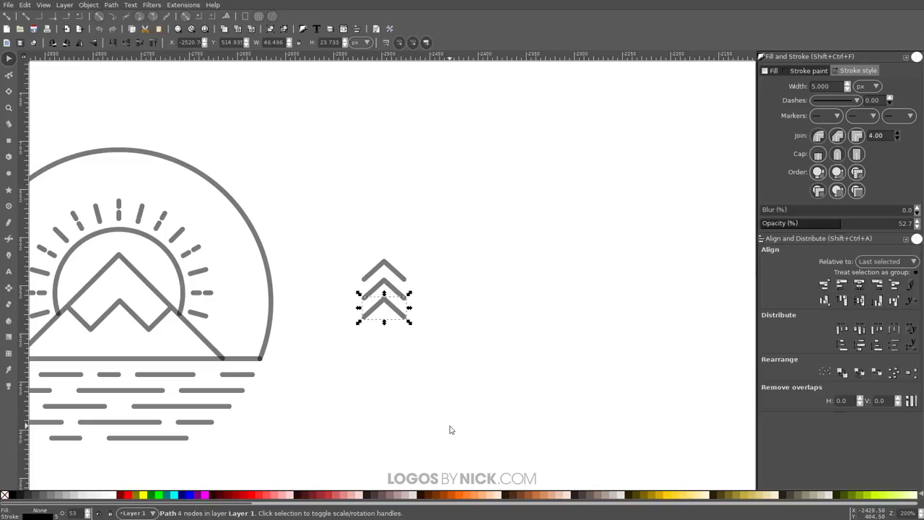
# Copy the stack to the right, extend it to five chevrons, and equalize their vertical gaps.
pyautogui.moveTo(463, 419); pyautogui.dragTo(318, 161)
pyautogui.hotkey('ctrl', 'd')
pyautogui.moveTo(383, 294); pyautogui.dragTo(461, 297)
pyautogui.press('Escape')
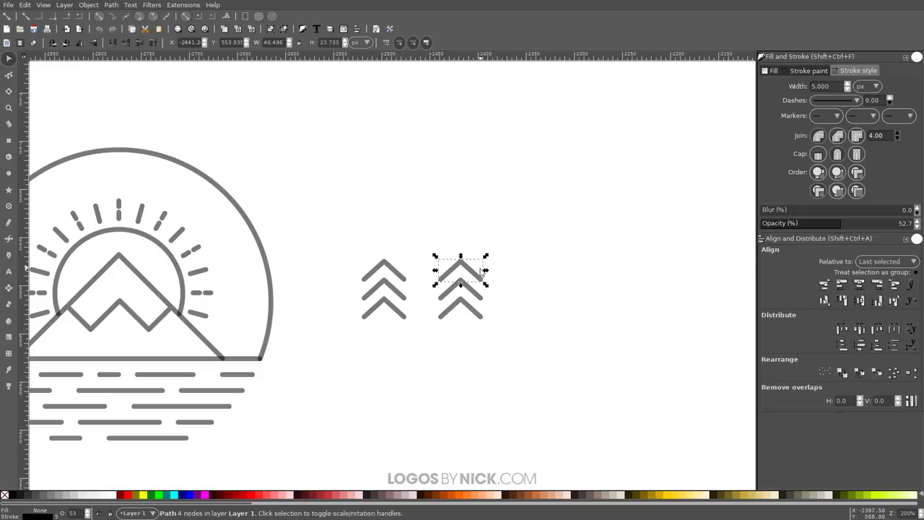
pyautogui.moveTo(478, 279); pyautogui.dragTo(477, 241)
pyautogui.hotkey('ctrl', 'd')
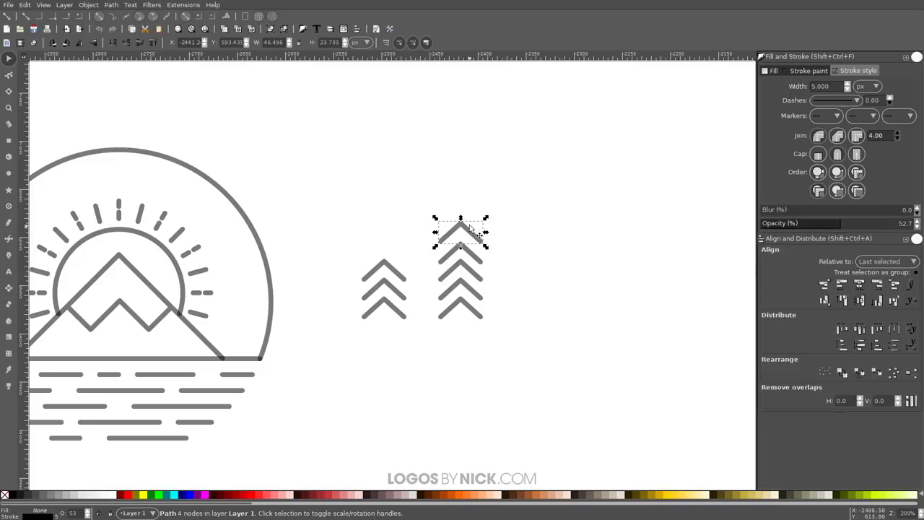
pyautogui.moveTo(548, 402); pyautogui.dragTo(414, 172)
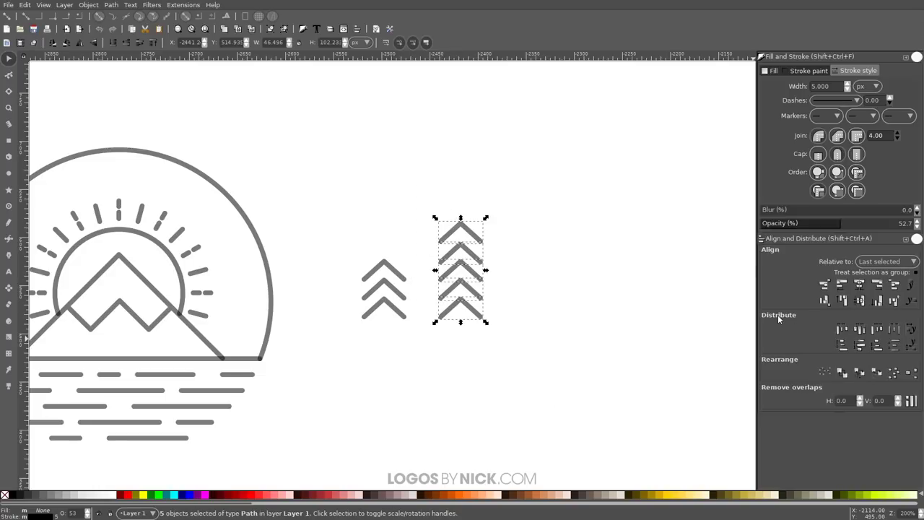
pyautogui.click(894, 345)
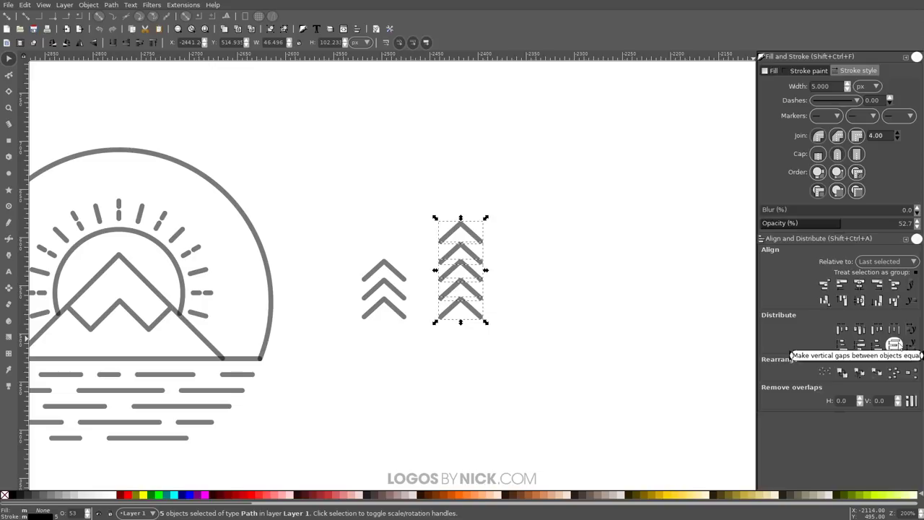
pyautogui.moveTo(345, 225); pyautogui.dragTo(421, 352)
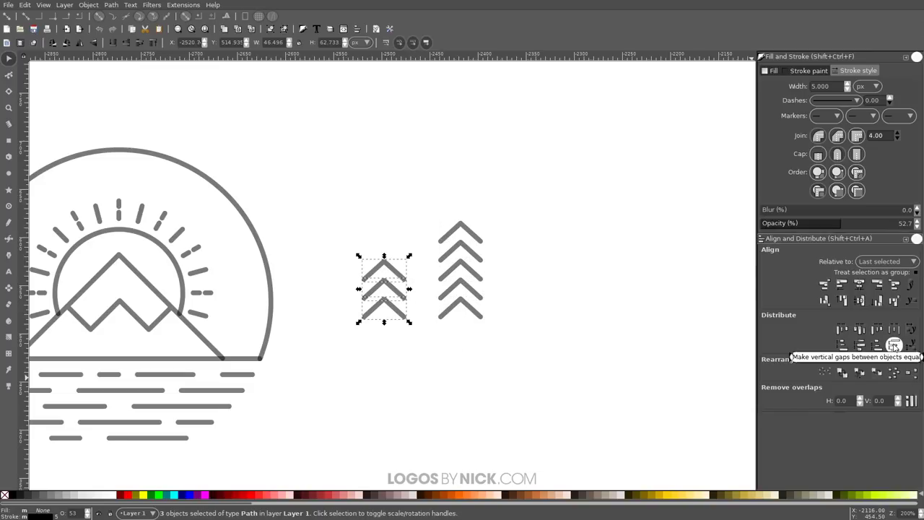
pyautogui.hscroll(-3, 463, 352)
pyautogui.click(524, 393)
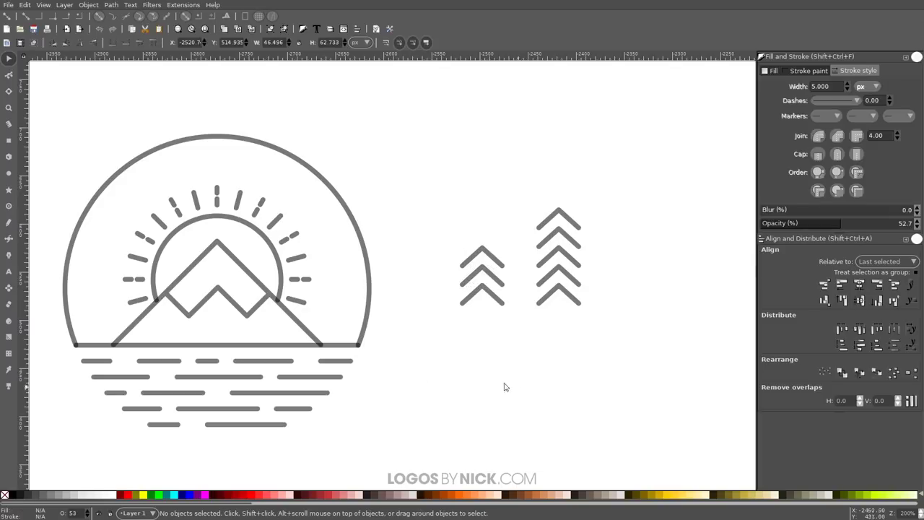
# Rotate the emblem's baseline 90° and snap it as a trunk through the left tree.
pyautogui.click(203, 347)
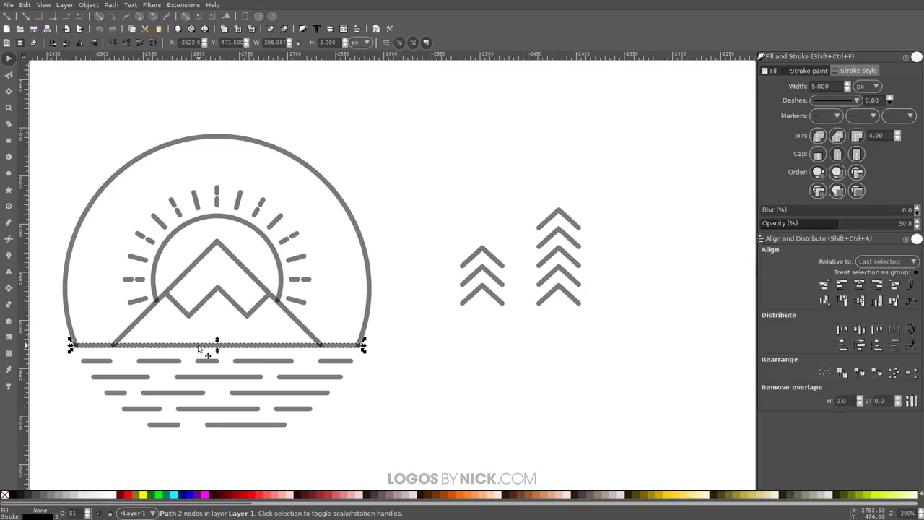
pyautogui.moveTo(164, 347)
pyautogui.mouseDown()
pyautogui.moveTo(527, 349)
pyautogui.moveTo(480, 344)
pyautogui.mouseUp()
pyautogui.hscroll(3, 480, 344)
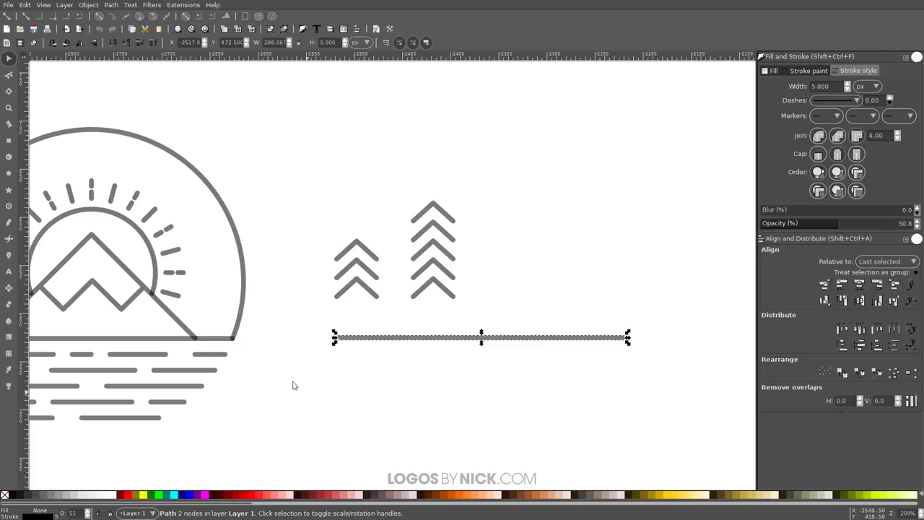
pyautogui.click(65, 42)
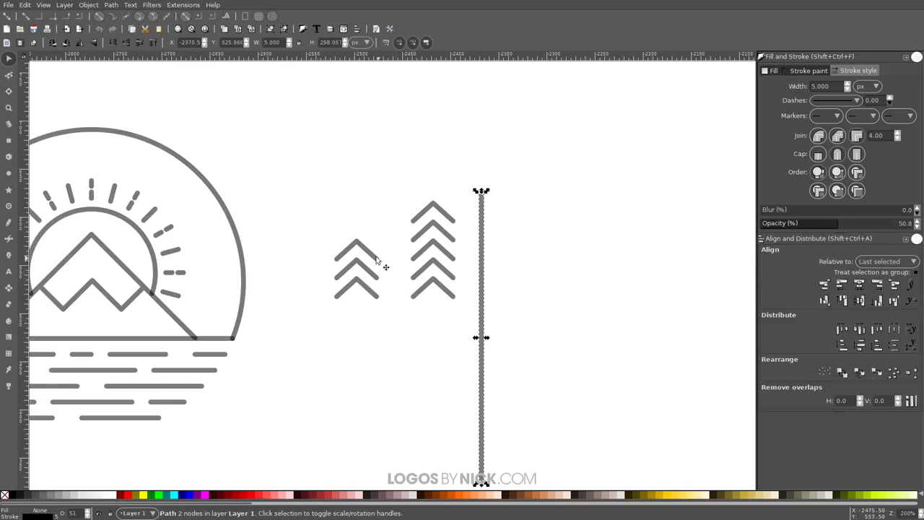
pyautogui.click(6, 16)
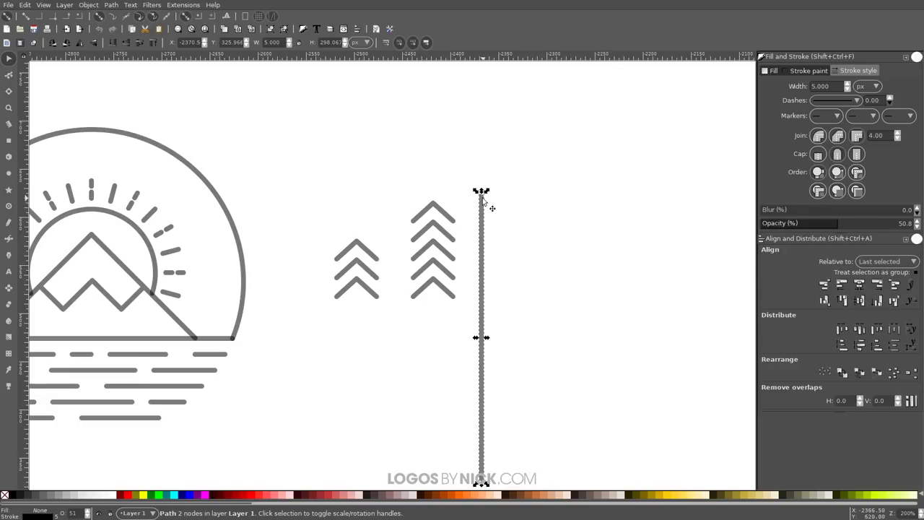
pyautogui.scroll(2, 457, 206)
pyautogui.scroll(1, 485, 209)
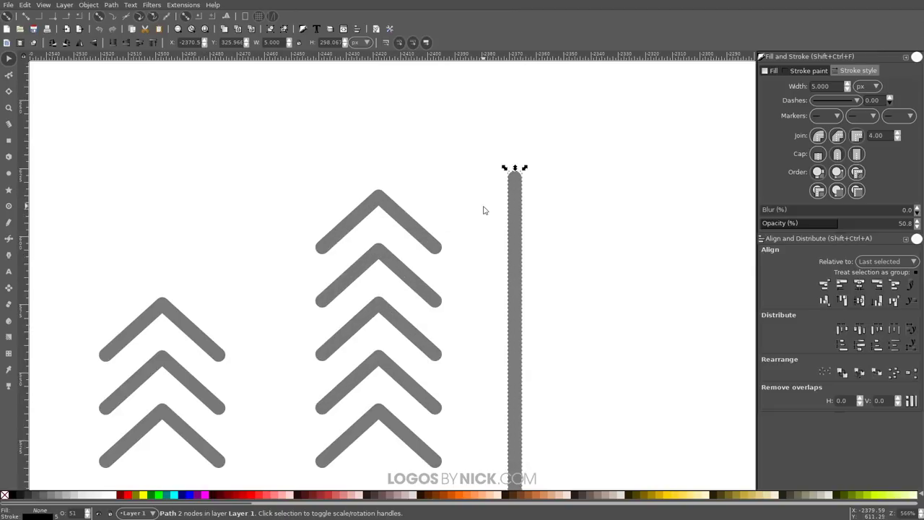
pyautogui.moveTo(619, 129); pyautogui.dragTo(266, 261)
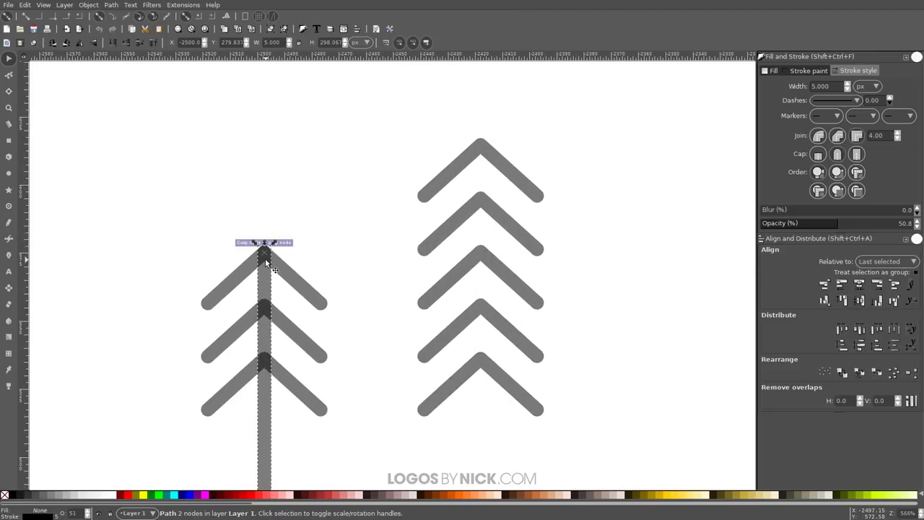
pyautogui.scroll(-3, 281, 231)
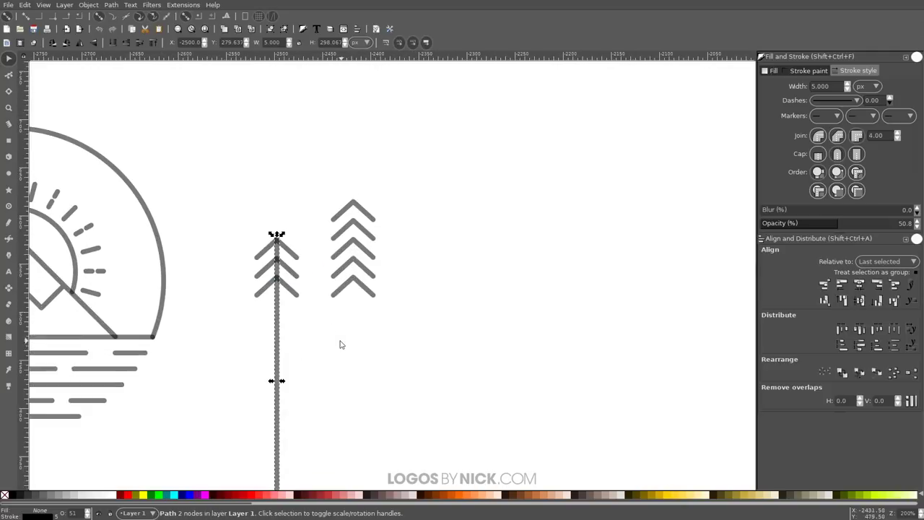
pyautogui.scroll(-2, 343, 345)
pyautogui.hscroll(-1, 362, 272)
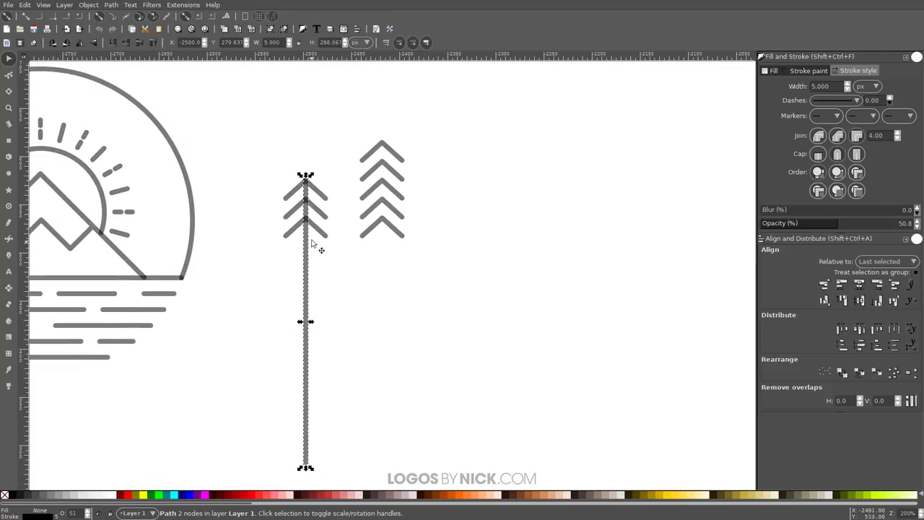
# Raise the left trunk's bottom node to shorten it to the chevrons.
pyautogui.click(9, 74)
pyautogui.moveTo(306, 464); pyautogui.dragTo(309, 254)
pyautogui.moveTo(452, 230); pyautogui.dragTo(483, 322)
pyautogui.moveTo(339, 346)
pyautogui.mouseDown()
pyautogui.moveTo(342, 334)
pyautogui.moveTo(344, 342)
pyautogui.mouseUp()
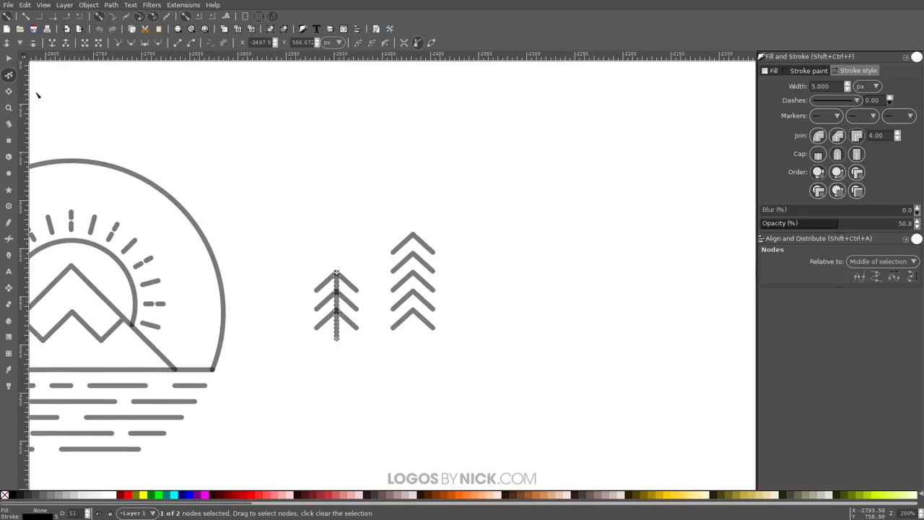
pyautogui.click(8, 57)
# Centre the trunk on the vertical axis under the taller tree's top chevron.
pyautogui.moveTo(382, 348); pyautogui.dragTo(438, 337)
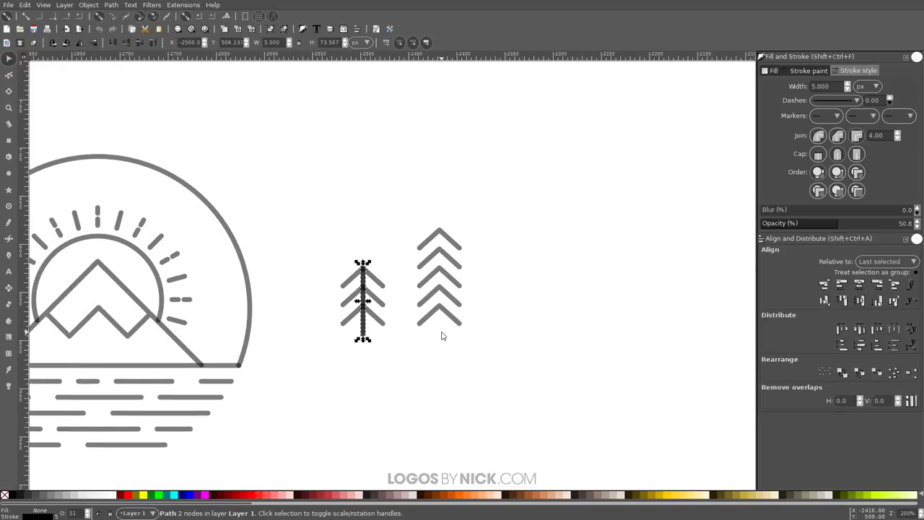
pyautogui.keyDown('shift'); pyautogui.click(439, 236); pyautogui.keyUp('shift')
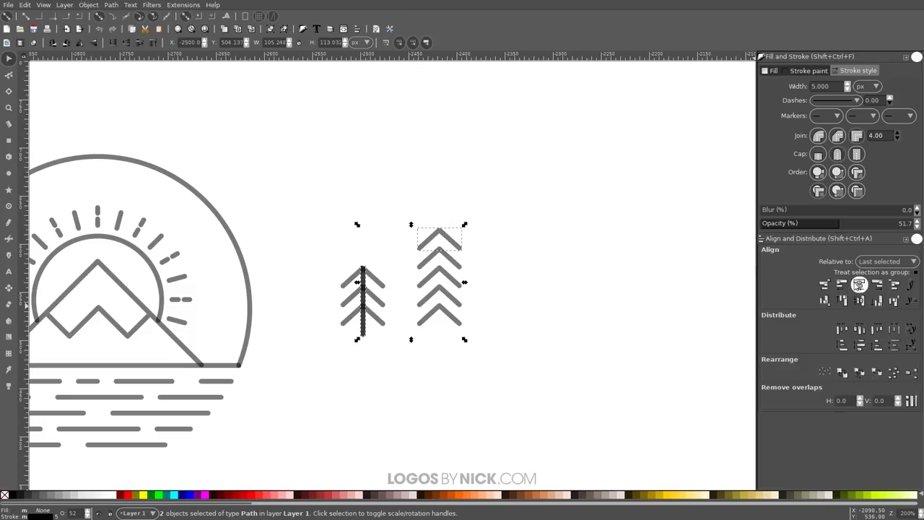
pyautogui.click(859, 284)
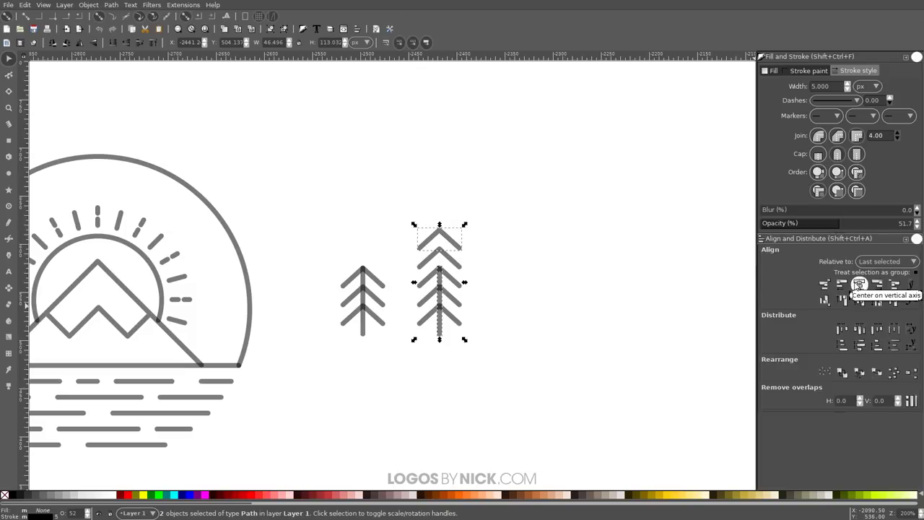
pyautogui.click(639, 204)
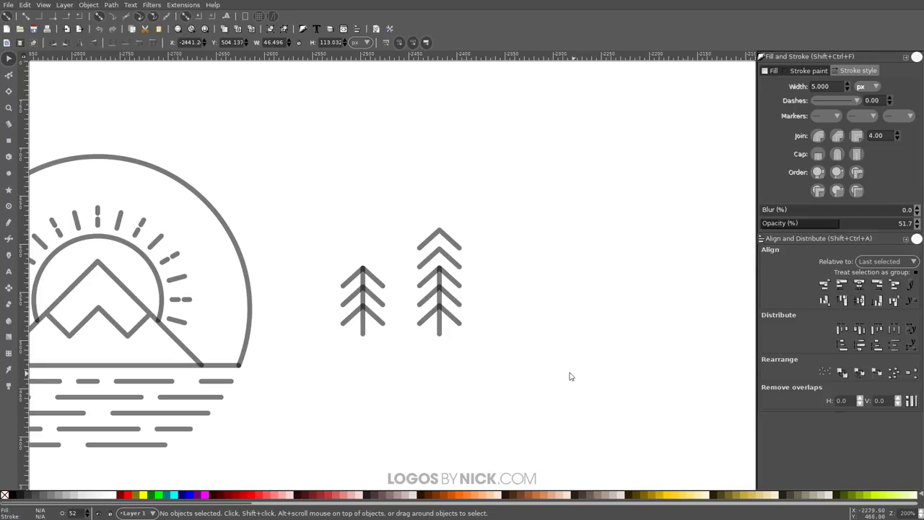
# Extend the taller tree's trunk top up to the tree's apex.
pyautogui.click(9, 75)
pyautogui.click(441, 331)
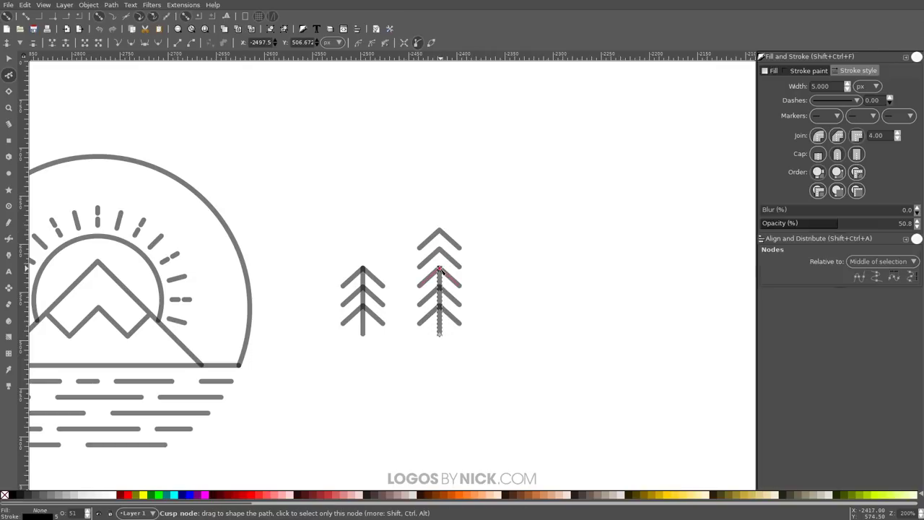
pyautogui.moveTo(442, 270); pyautogui.dragTo(439, 229)
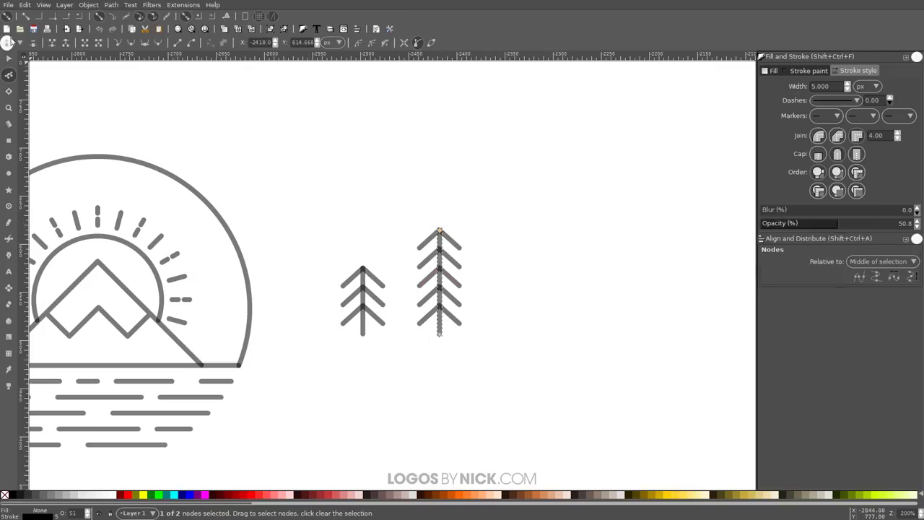
pyautogui.click(9, 59)
pyautogui.moveTo(329, 310); pyautogui.dragTo(472, 284)
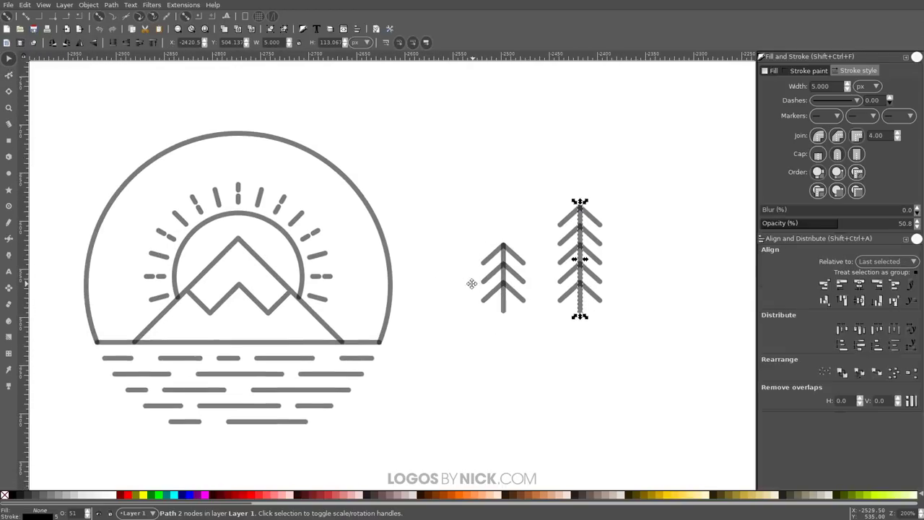
# Combine each tree into a single path, then scale both to 87.5%.
pyautogui.moveTo(543, 347); pyautogui.dragTo(453, 203)
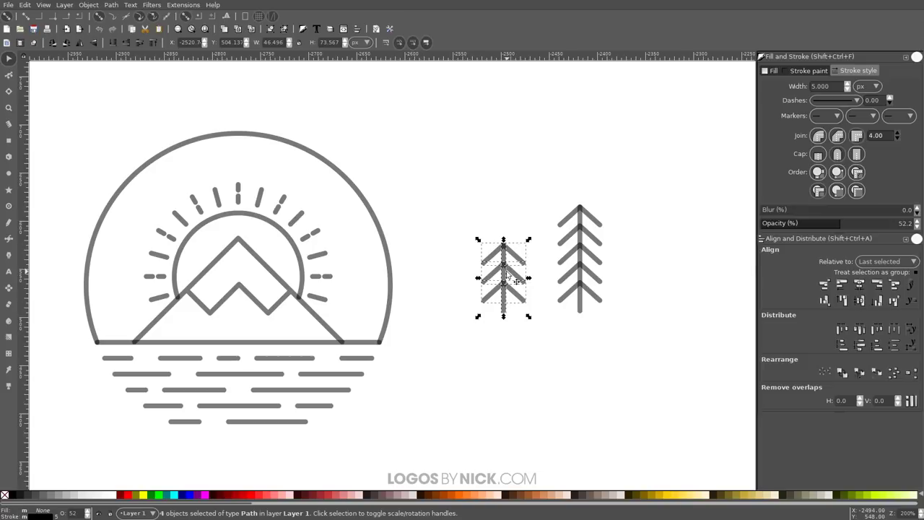
pyautogui.press('ctrl')
pyautogui.hotkey('ctrl', 'k')
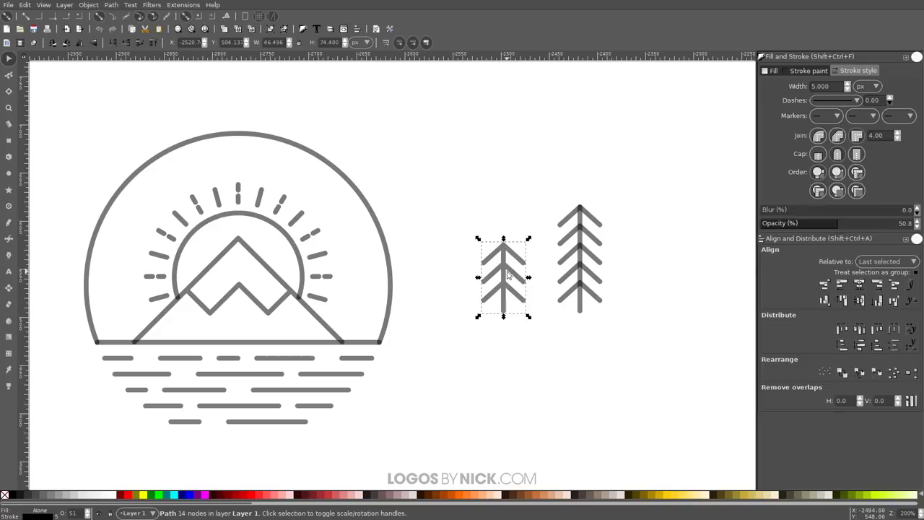
pyautogui.moveTo(660, 343); pyautogui.dragTo(543, 154)
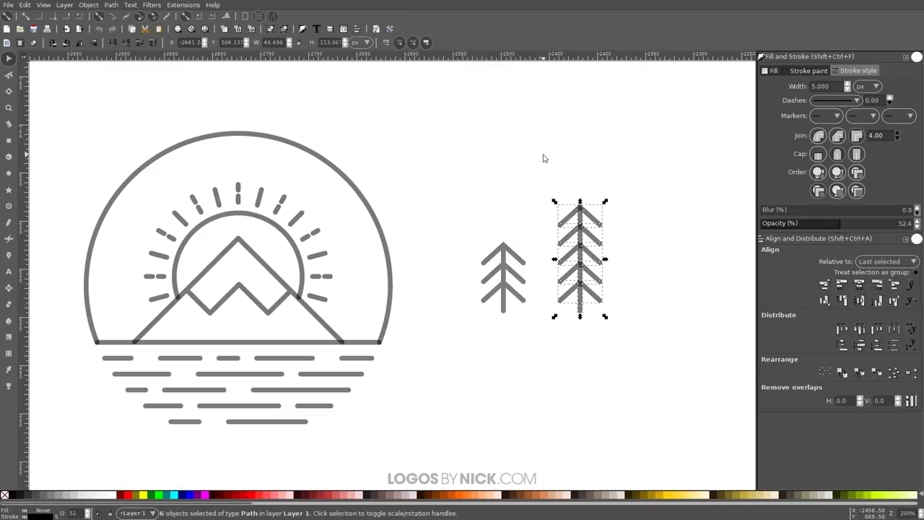
pyautogui.hotkey('ctrl', 'k')
pyautogui.moveTo(653, 404); pyautogui.dragTo(453, 141)
pyautogui.moveTo(606, 201); pyautogui.dragTo(573, 217)
pyautogui.moveTo(567, 274); pyautogui.dragTo(526, 285)
# Place the small tree on the emblem's lower-left edge and the enlarged taller tree on the lower-right.
pyautogui.hscroll(-1, 435, 376)
pyautogui.hscroll(-4, 435, 376)
pyautogui.click(577, 398)
pyautogui.moveTo(591, 320); pyautogui.dragTo(232, 336)
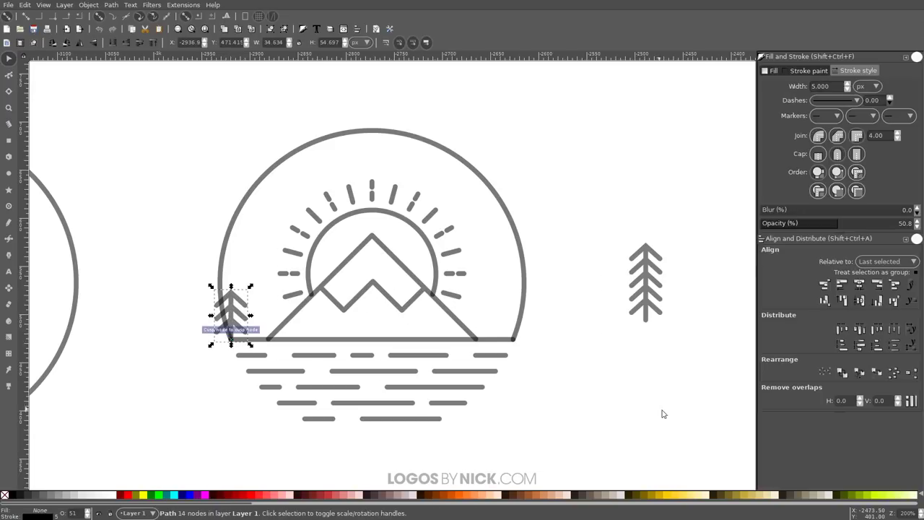
pyautogui.moveTo(647, 312); pyautogui.dragTo(513, 334)
pyautogui.hotkey('ctrl', 'z')
pyautogui.moveTo(619, 285); pyautogui.dragTo(600, 260)
pyautogui.moveTo(618, 368); pyautogui.dragTo(512, 339)
pyautogui.moveTo(231, 318); pyautogui.dragTo(219, 257)
pyautogui.moveTo(192, 326)
pyautogui.mouseDown()
pyautogui.moveTo(214, 322)
pyautogui.moveTo(230, 335)
pyautogui.mouseUp()
pyautogui.click(188, 400)
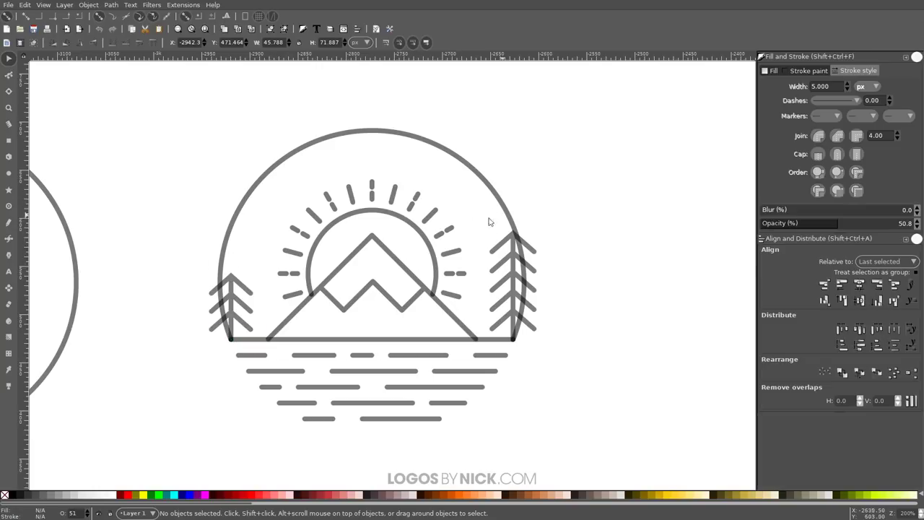
# Draw a closed Pen outline around the lower emblem crossing the circle beside both trees.
pyautogui.click(8, 238)
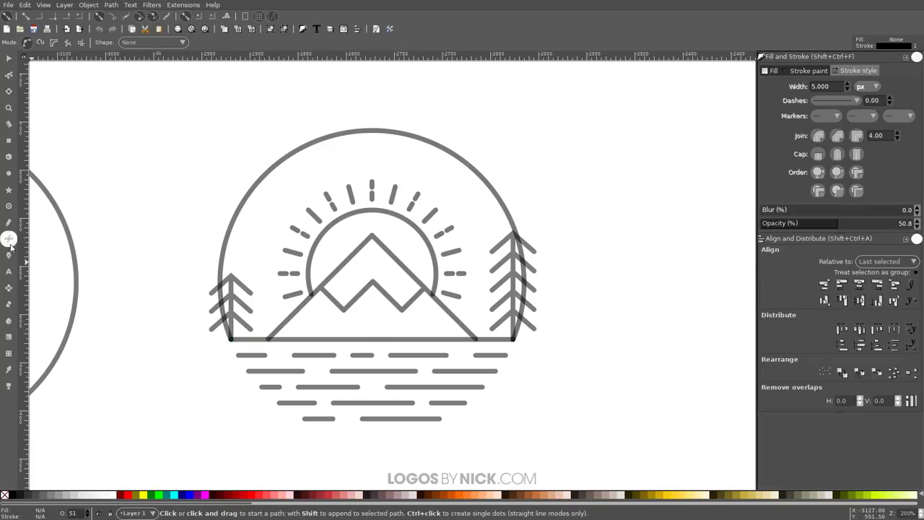
pyautogui.click(189, 266)
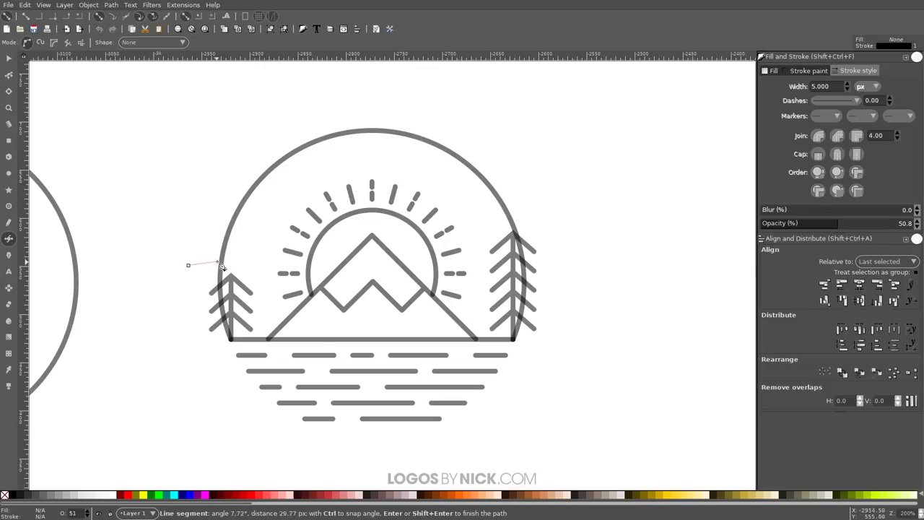
pyautogui.click(244, 255)
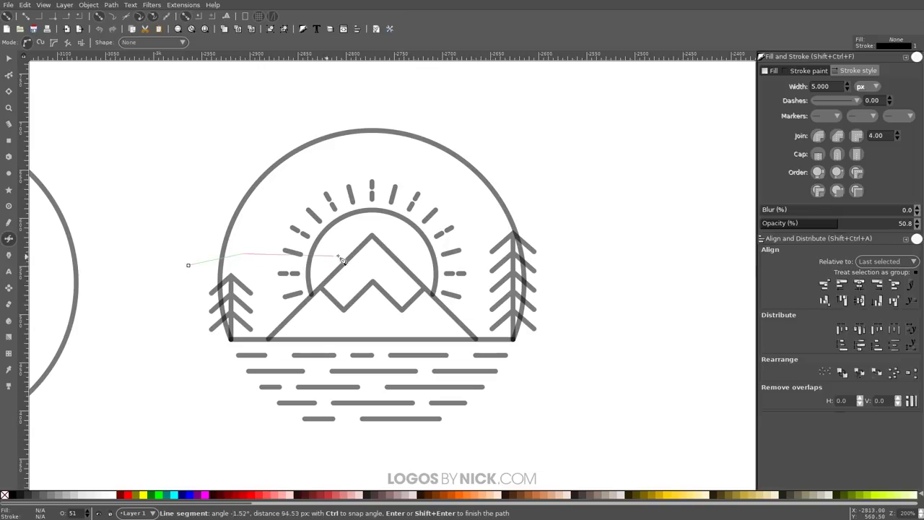
pyautogui.click(439, 235)
pyautogui.click(493, 222)
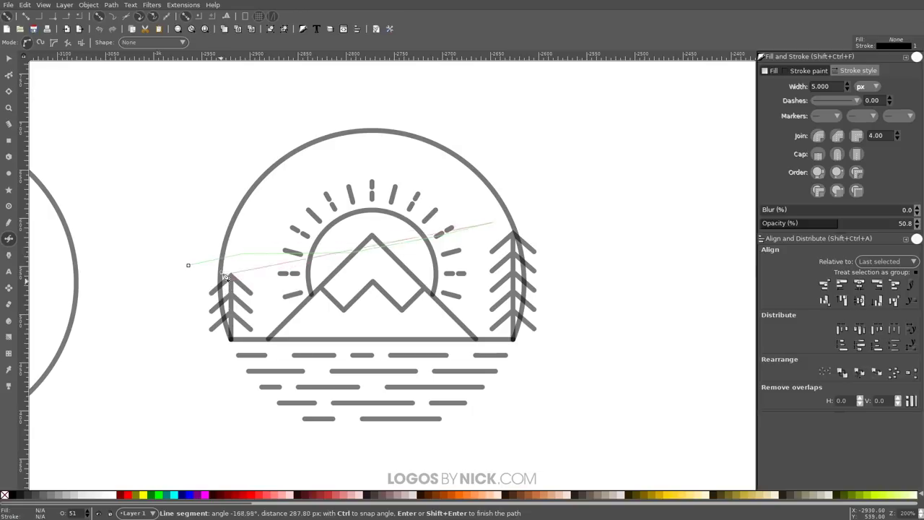
pyautogui.click(515, 200)
pyautogui.click(560, 206)
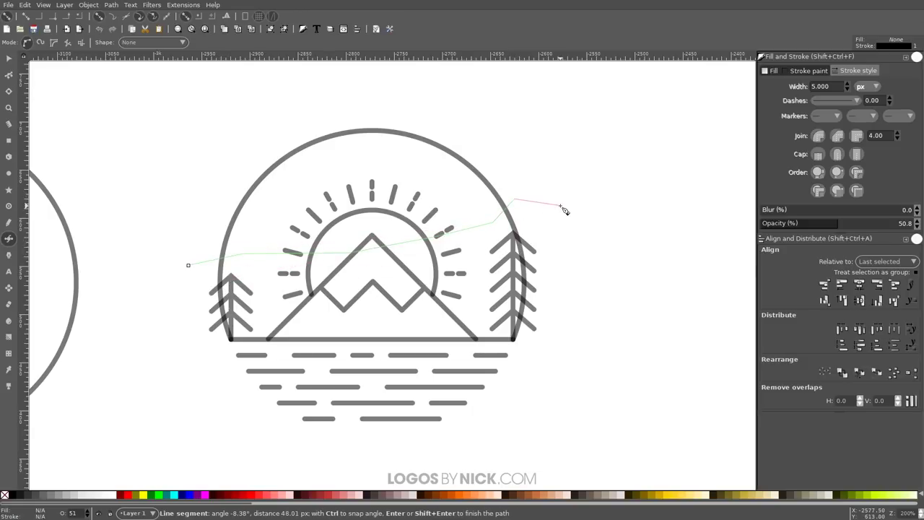
pyautogui.moveTo(611, 354); pyautogui.dragTo(614, 376)
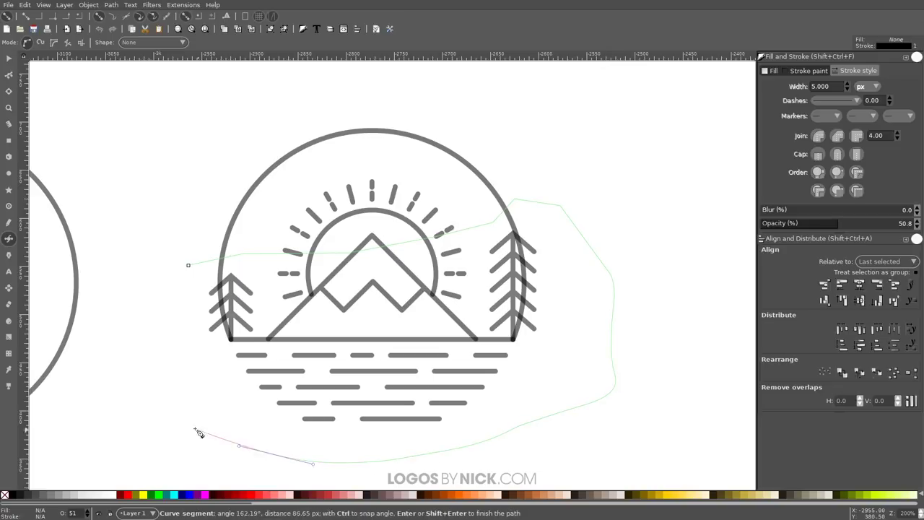
pyautogui.moveTo(181, 318); pyautogui.dragTo(187, 292)
pyautogui.click(187, 266)
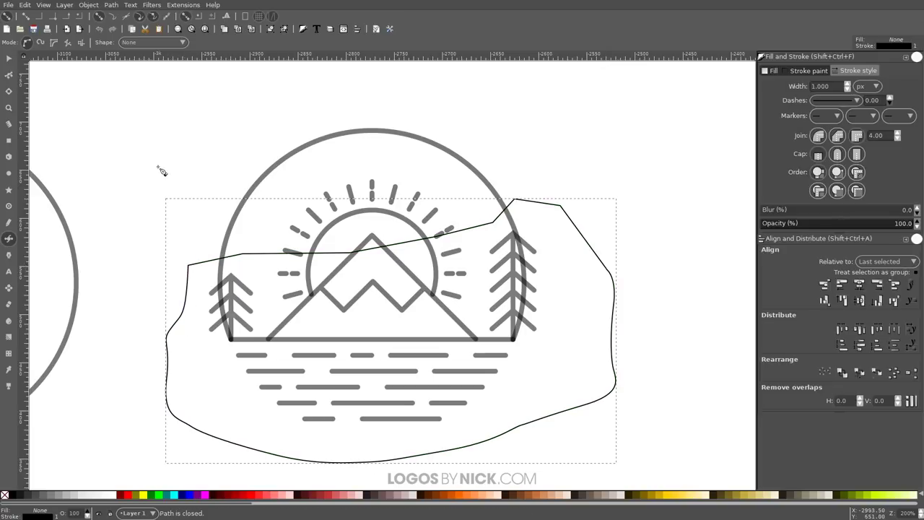
# Cut the outer circle apart along the outline with Path > Cut Path.
pyautogui.click(9, 58)
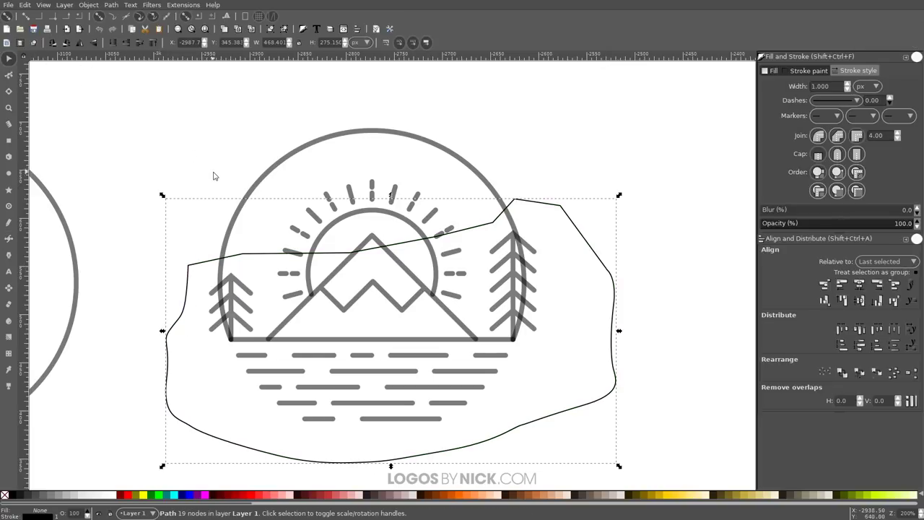
pyautogui.keyDown('shift'); pyautogui.click(233, 216); pyautogui.keyUp('shift')
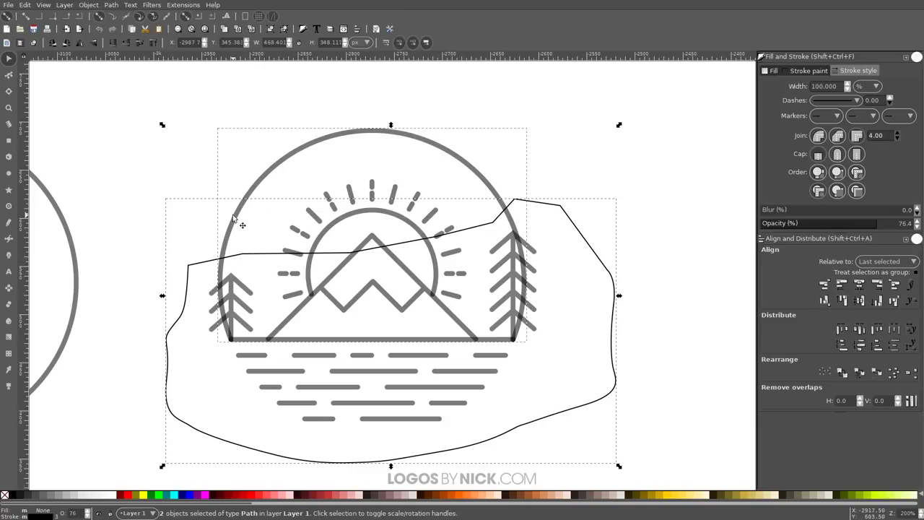
pyautogui.click(112, 5)
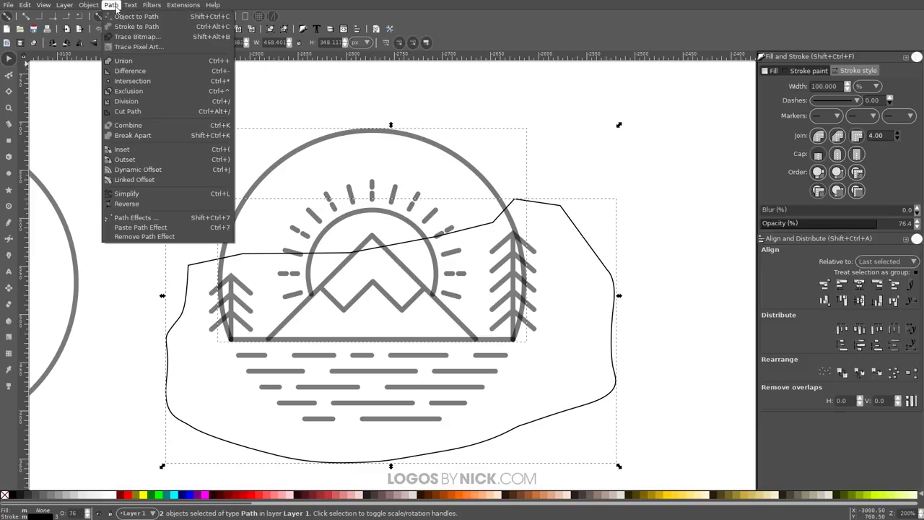
pyautogui.click(137, 112)
pyautogui.click(604, 140)
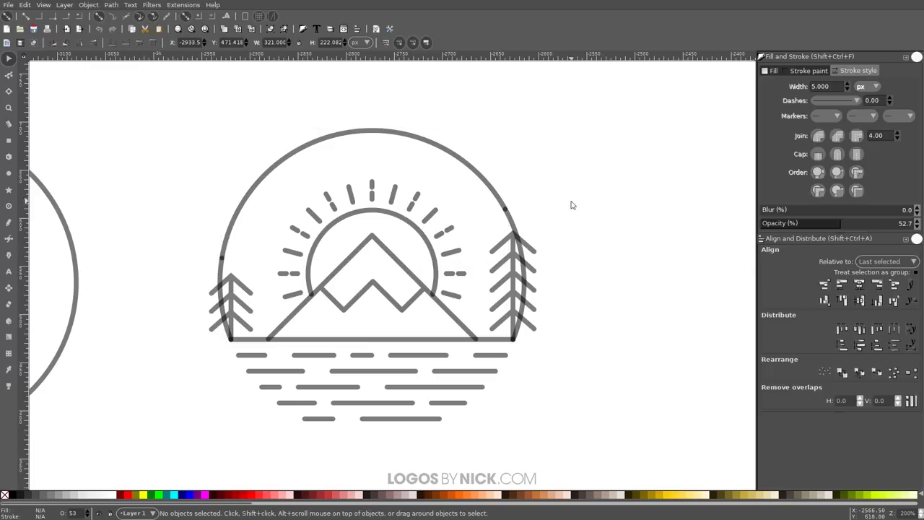
# Delete the arc pieces running through the right and left trees, then zoom out.
pyautogui.moveTo(512, 224); pyautogui.dragTo(612, 164)
pyautogui.hscroll(1, 660, 259)
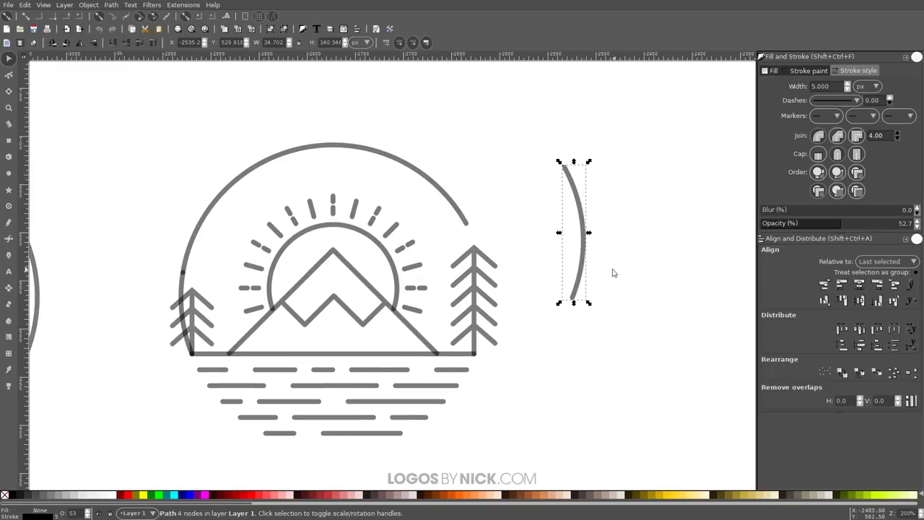
pyautogui.press('Delete')
pyautogui.moveTo(185, 285); pyautogui.dragTo(124, 186)
pyautogui.press('Delete')
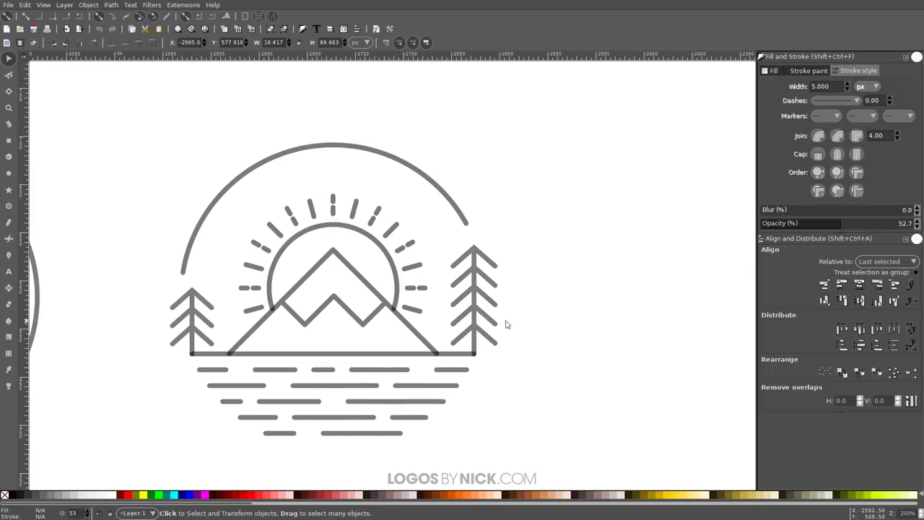
pyautogui.hscroll(-1, 553, 324)
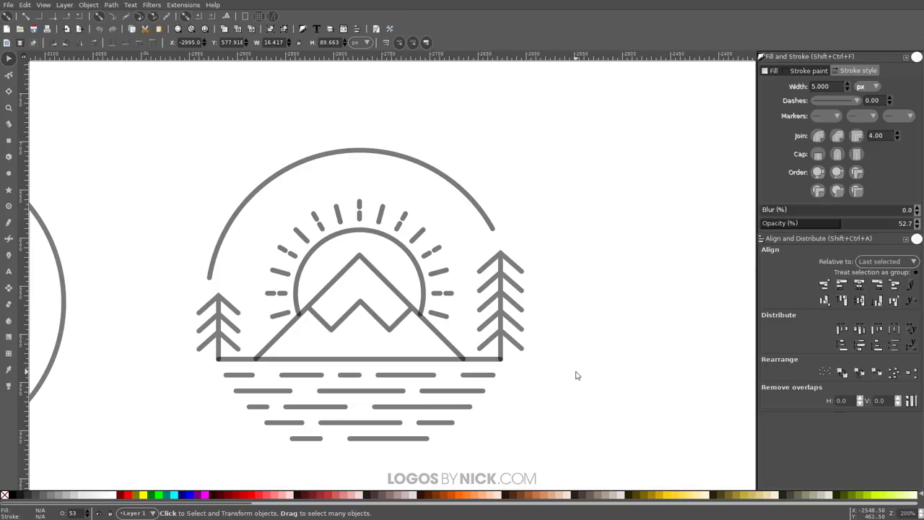
pyautogui.press('-')
pyautogui.press('-')
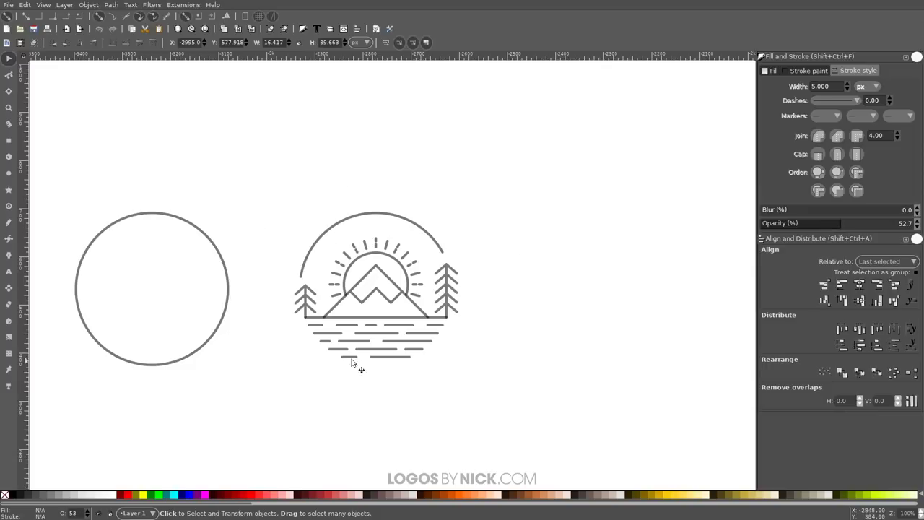
# Drag the plain circle onto the mountain emblem, remove its stroke and fill it semi-transparent red.
pyautogui.click(505, 442)
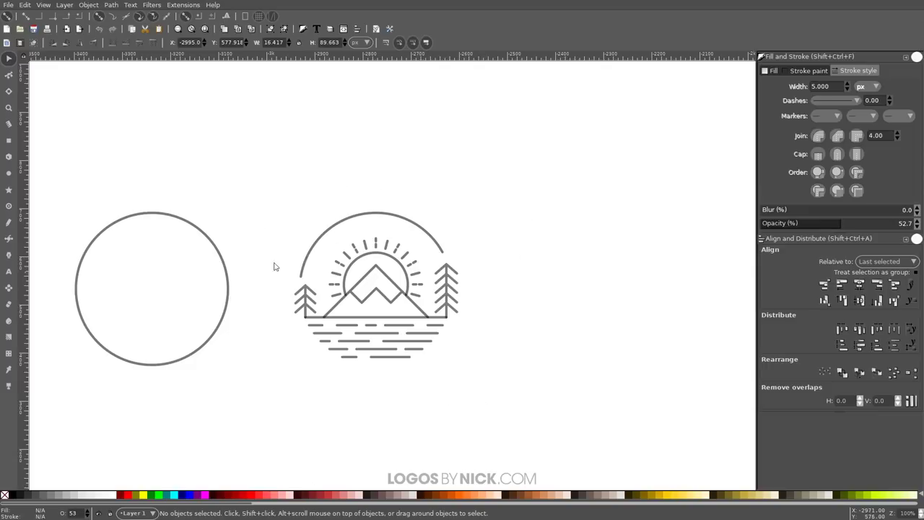
pyautogui.moveTo(152, 218); pyautogui.dragTo(377, 214)
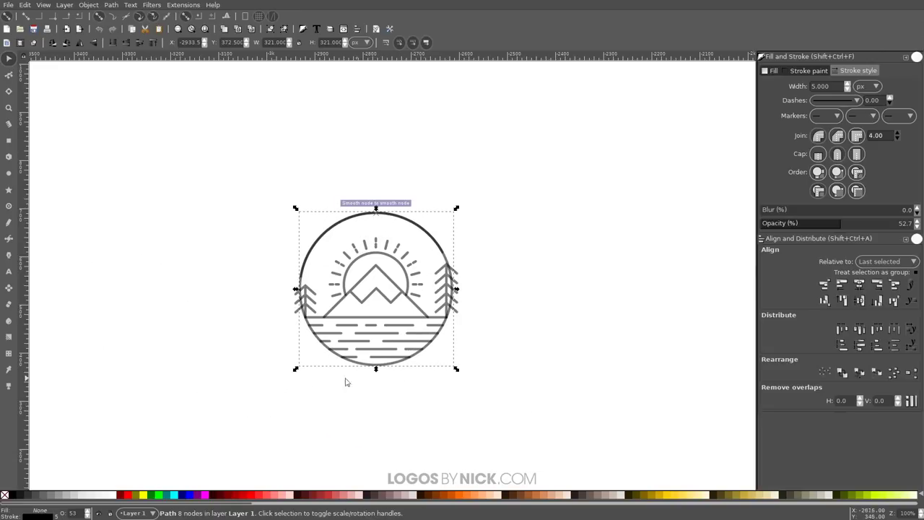
pyautogui.click(81, 495)
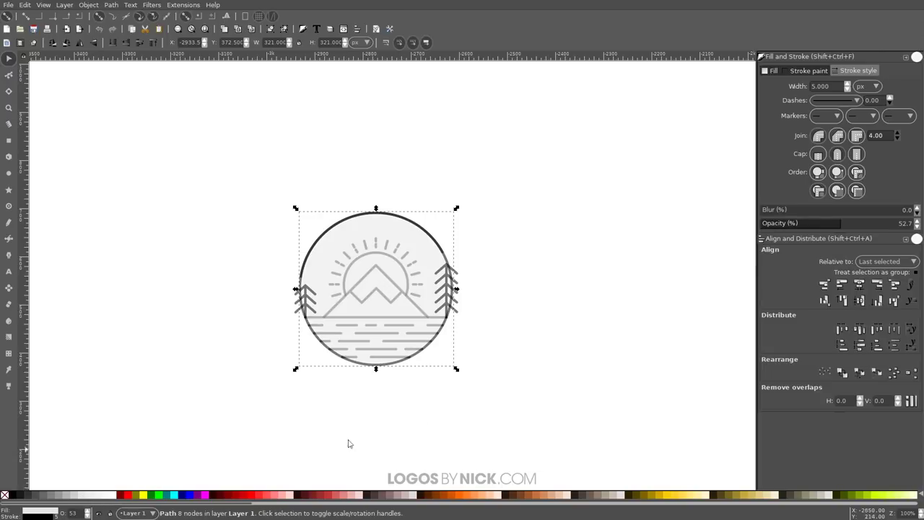
pyautogui.keyDown('shift'); pyautogui.click(6, 496); pyautogui.keyUp('shift')
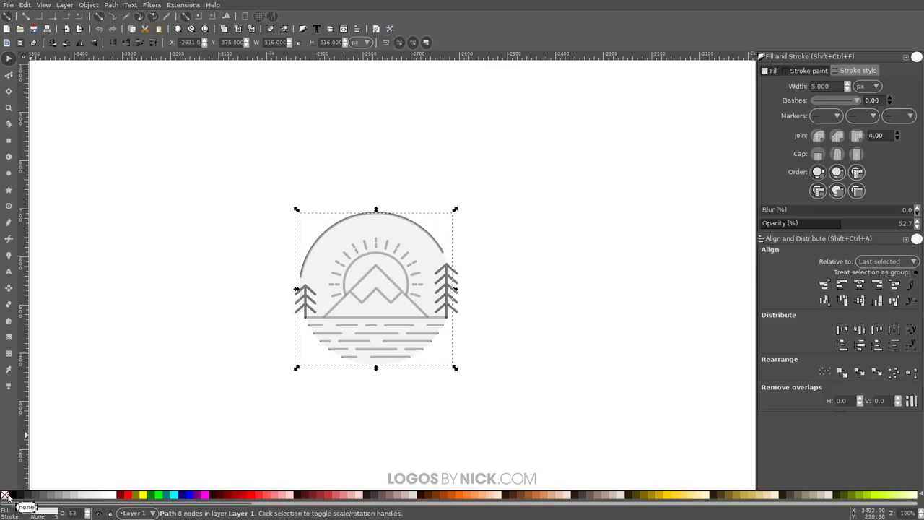
pyautogui.click(128, 497)
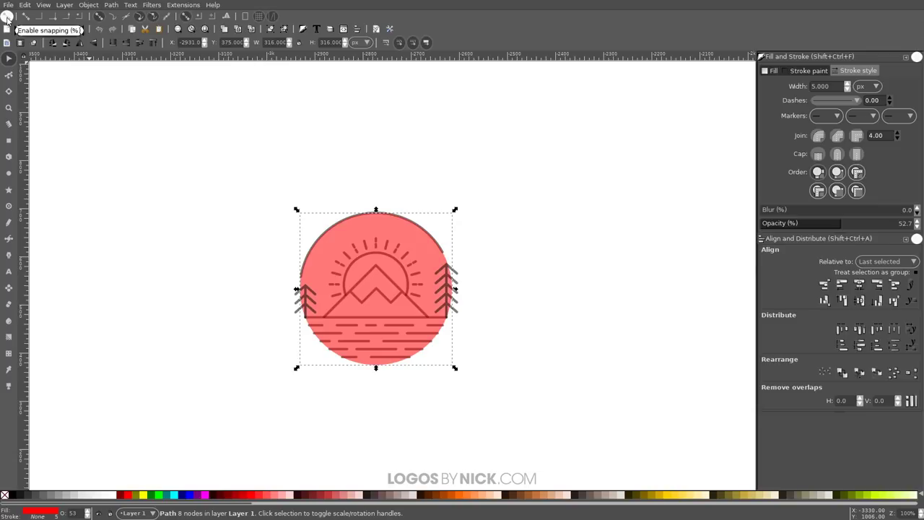
# With snapping on, scale the red circle down slightly from its corner handle.
pyautogui.click(7, 17)
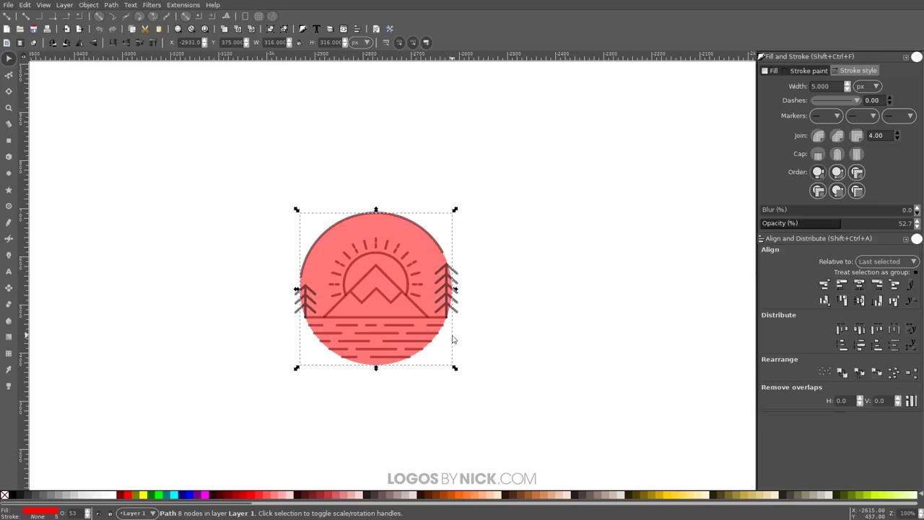
pyautogui.moveTo(455, 290); pyautogui.dragTo(448, 291)
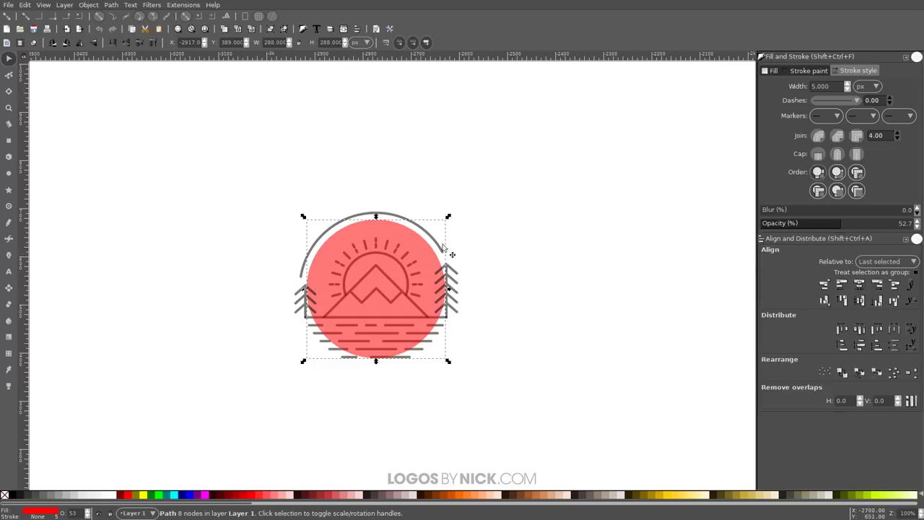
pyautogui.scroll(1, 632, 269)
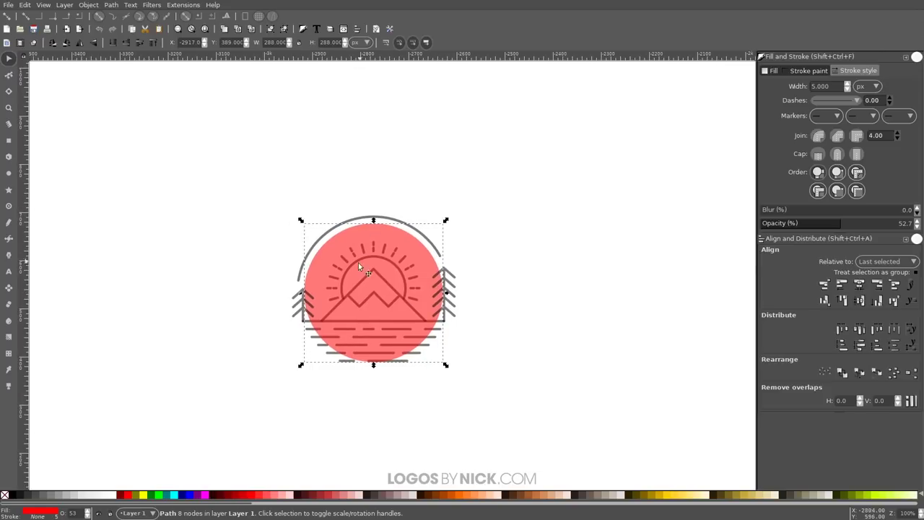
# Lower the red circle to the bottom so it sits behind the grey lines.
pyautogui.click(113, 43)
pyautogui.scroll(1, 318, 255)
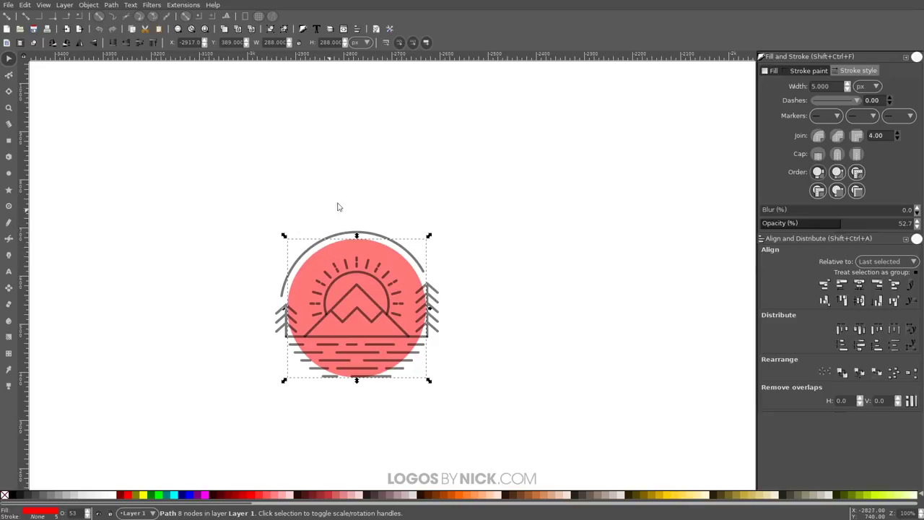
pyautogui.click(208, 270)
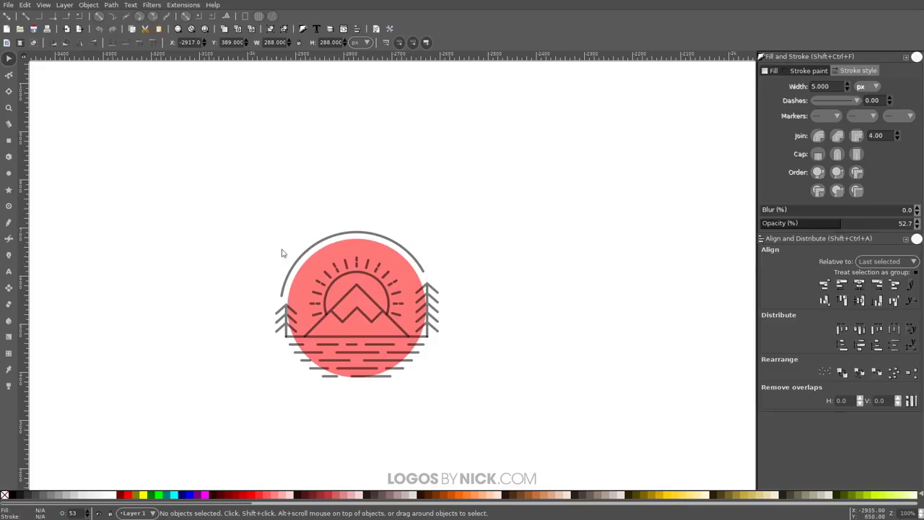
pyautogui.scroll(1, 279, 299)
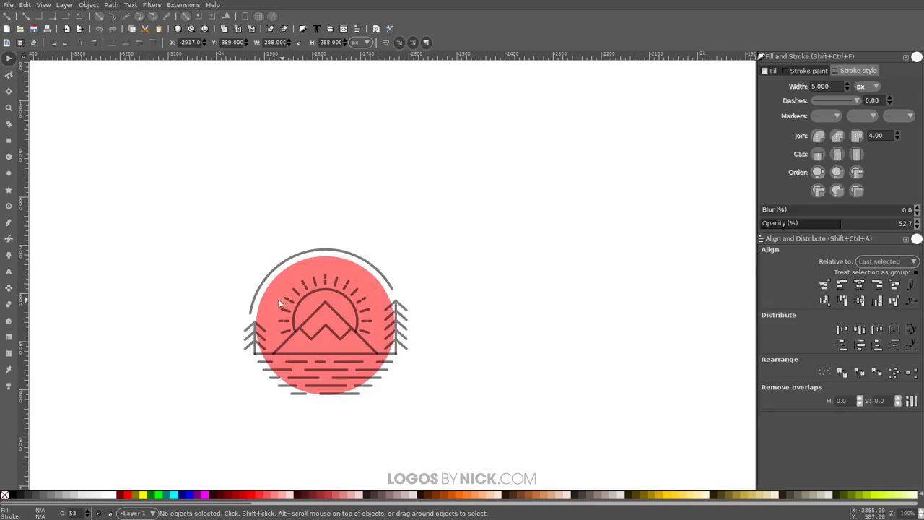
# Type the text 'LINE ART DESIGNS' above the emblem and nudge it closer.
pyautogui.click(9, 271)
pyautogui.click(306, 190)
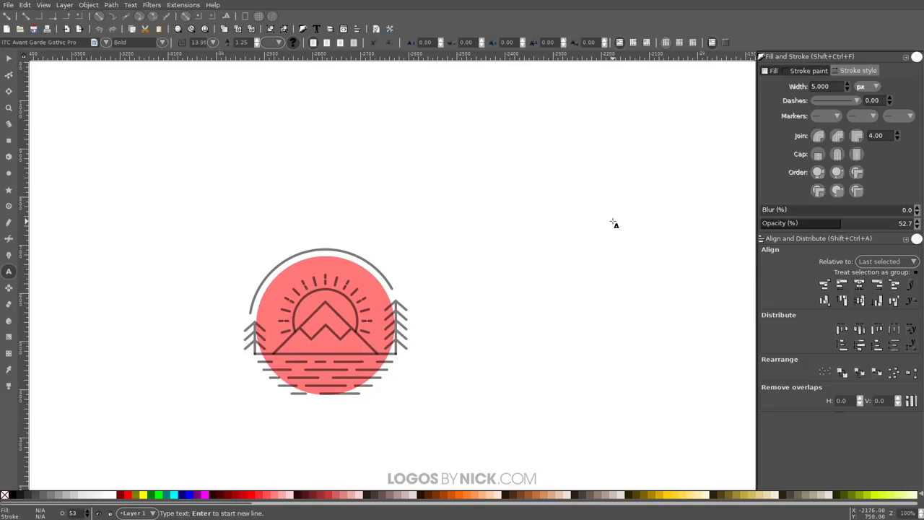
pyautogui.write('LINE ART DESIGNS')
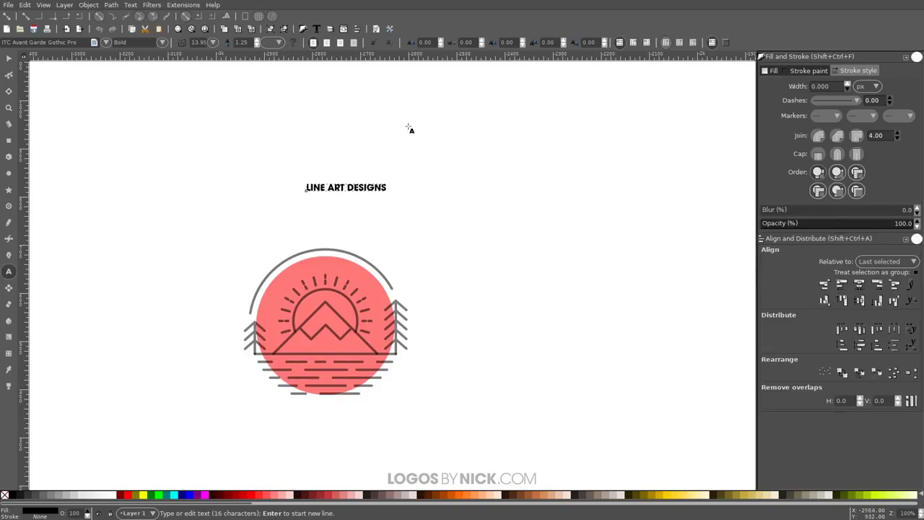
pyautogui.press('F1')
pyautogui.moveTo(363, 193); pyautogui.dragTo(328, 204)
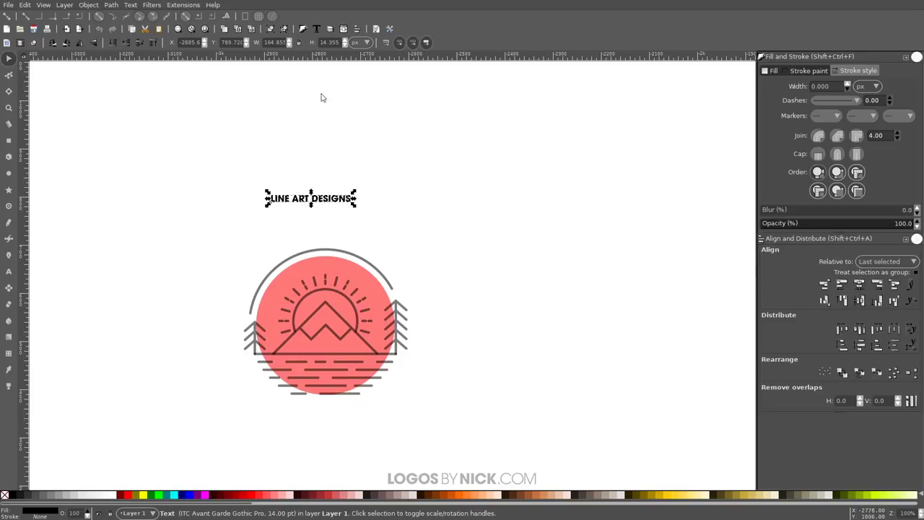
# Set the title's font to Montserrat ExtraBold in Text and Font and apply it.
pyautogui.click(322, 34)
pyautogui.moveTo(635, 6); pyautogui.dragTo(552, 65)
pyautogui.moveTo(557, 242); pyautogui.dragTo(557, 289)
pyautogui.click(520, 167)
pyautogui.write('monts')
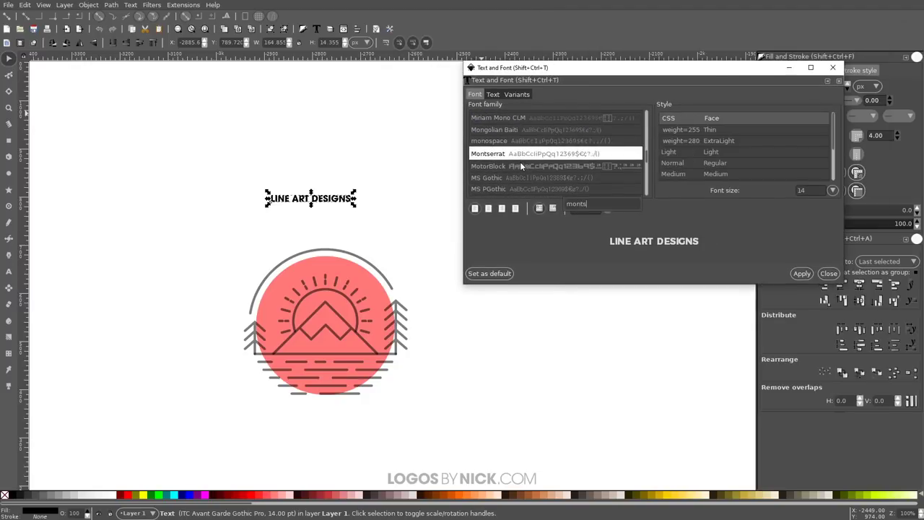
pyautogui.scroll(-2, 752, 155)
pyautogui.click(772, 152)
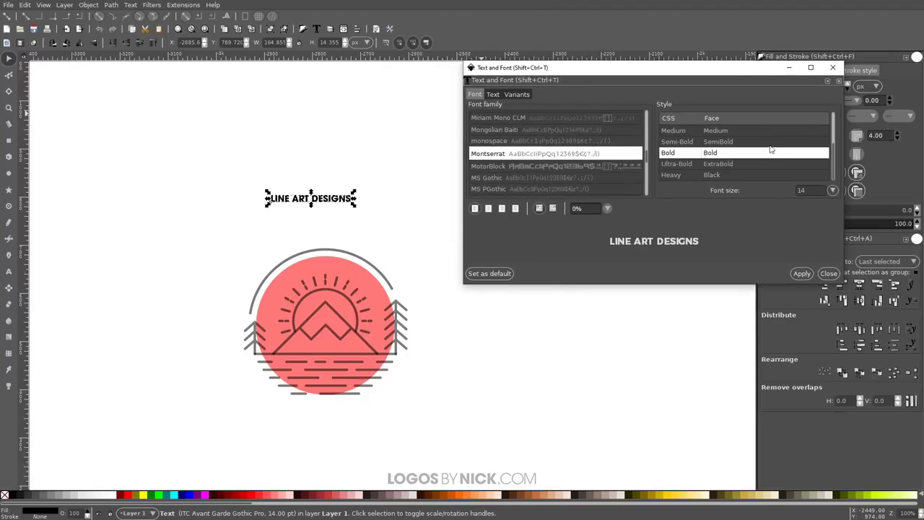
pyautogui.click(722, 163)
pyautogui.click(803, 273)
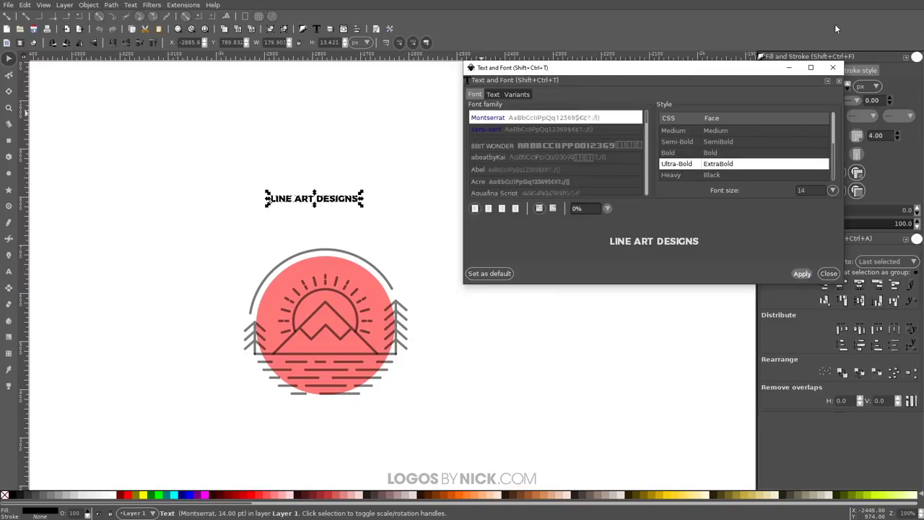
pyautogui.click(833, 67)
pyautogui.scroll(2, 311, 245)
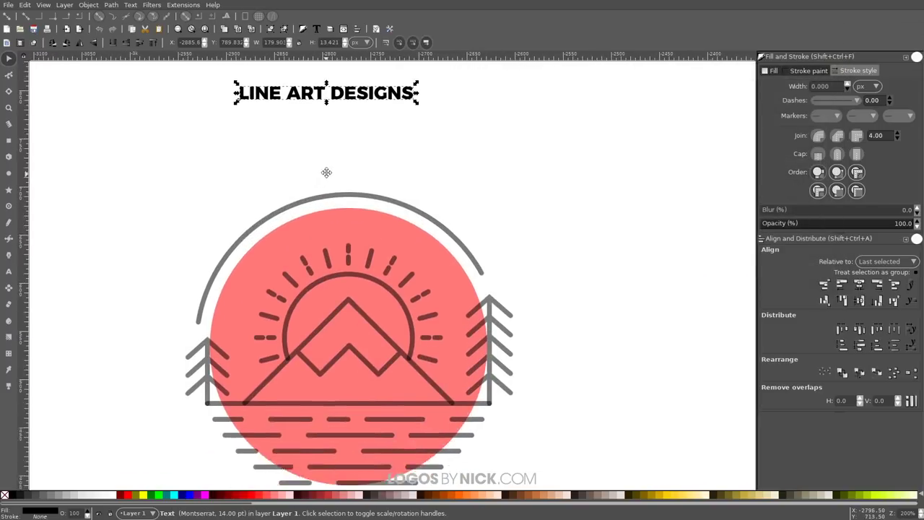
# Put the LINE ART DESIGNS text on the red circle's path with Text > Put on Path.
pyautogui.moveTo(374, 87); pyautogui.dragTo(438, 214)
pyautogui.click(357, 201)
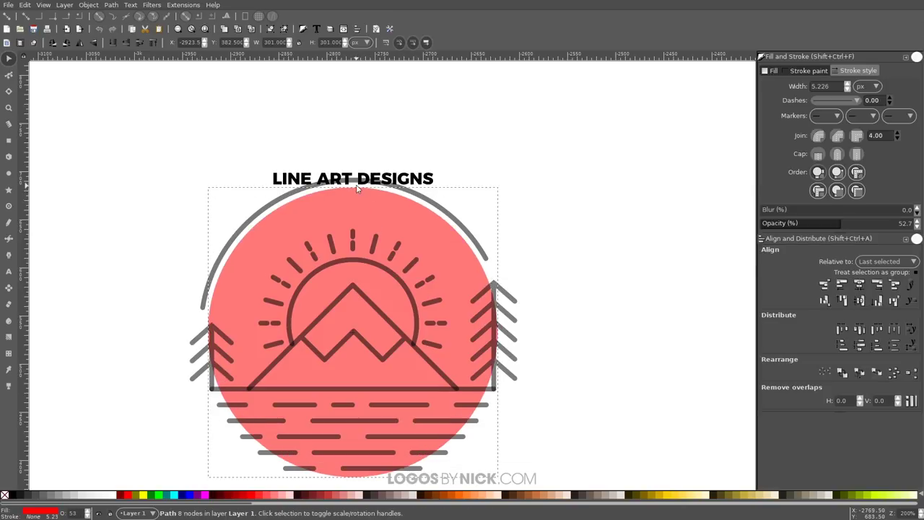
pyautogui.keyDown('ctrl'); pyautogui.scroll(1, 340, 167); pyautogui.keyUp('ctrl')
pyautogui.scroll(-2, 364, 174)
pyautogui.click(367, 148)
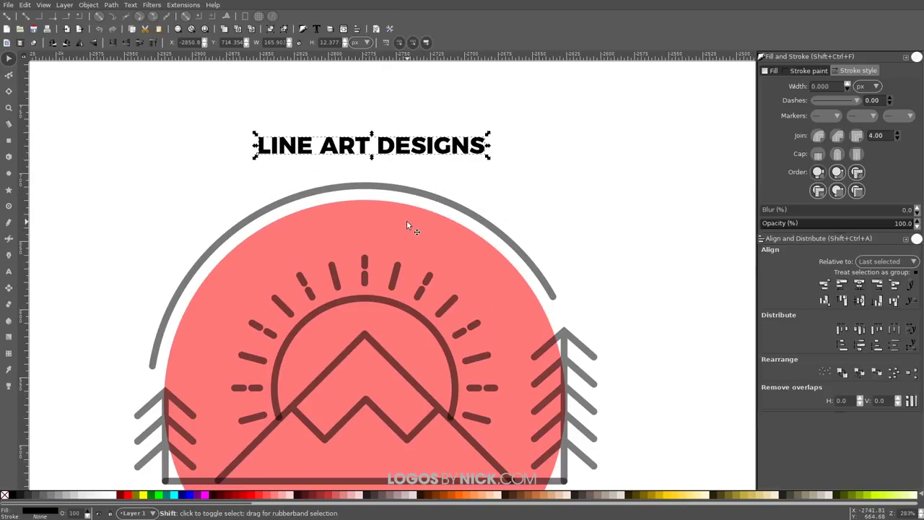
pyautogui.keyDown('shift'); pyautogui.click(354, 213); pyautogui.keyUp('shift')
pyautogui.click(130, 5)
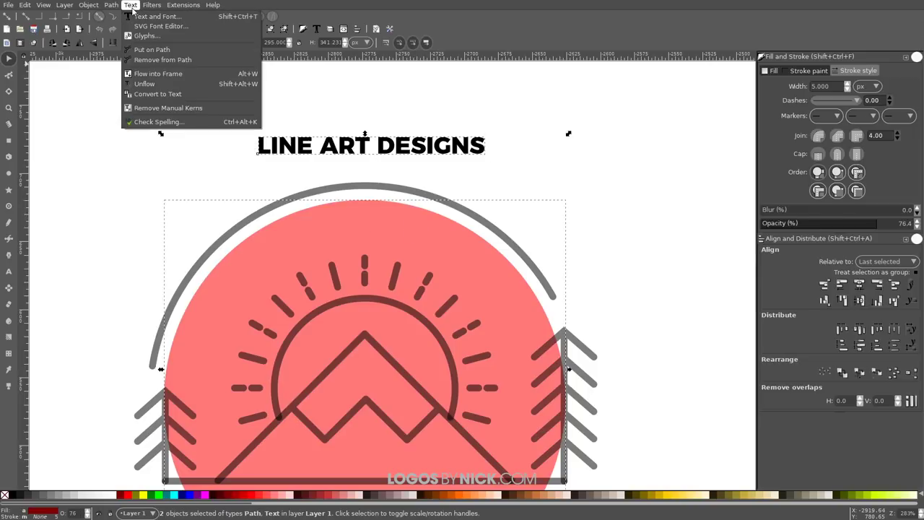
pyautogui.click(163, 58)
pyautogui.keyDown('ctrl'); pyautogui.scroll(-1, 247, 134); pyautogui.keyUp('ctrl')
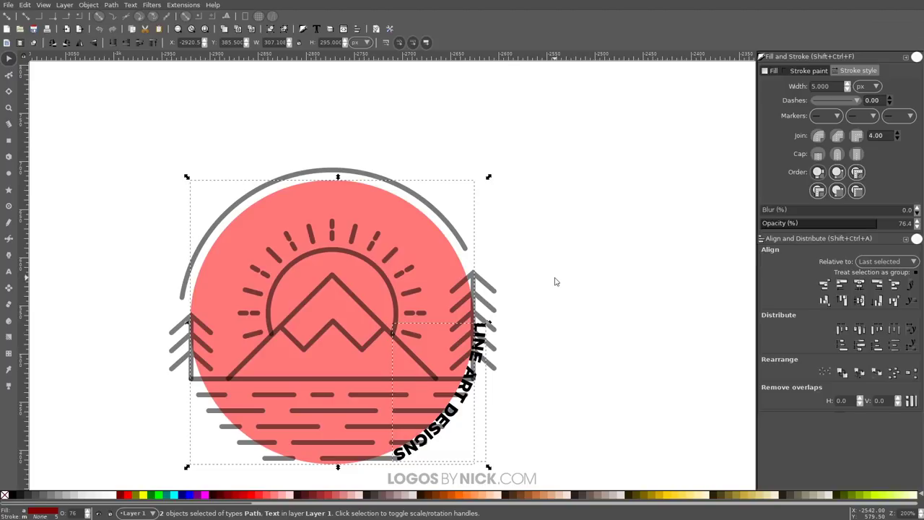
pyautogui.press('Escape')
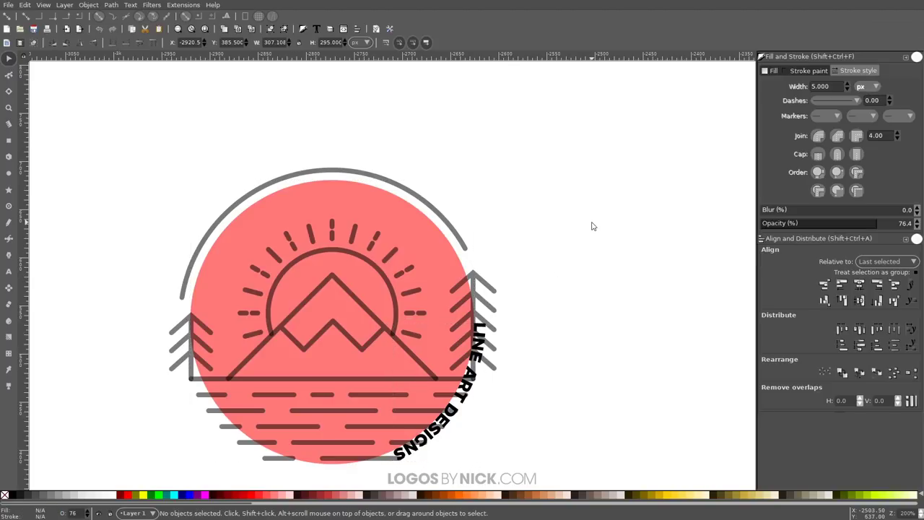
# Rotate and fine-size the red circle until the curved title sits centred at the top.
pyautogui.click(279, 208)
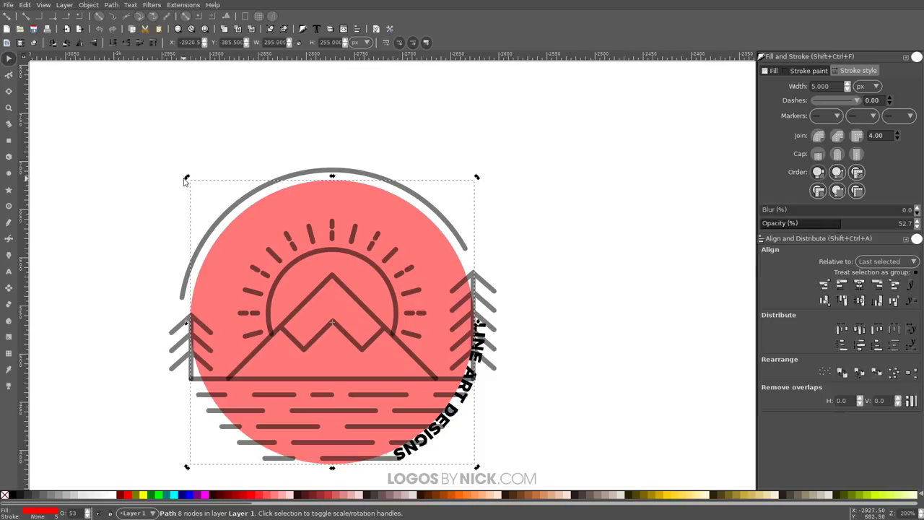
pyautogui.press('Escape')
pyautogui.click(265, 273)
pyautogui.click(293, 245)
pyautogui.click(263, 235)
pyautogui.click(263, 235)
pyautogui.moveTo(190, 180); pyautogui.dragTo(335, 386)
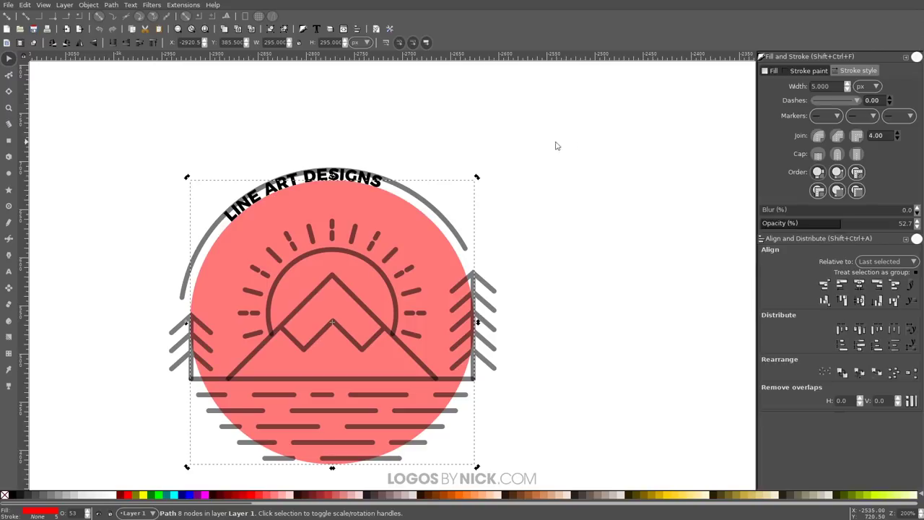
pyautogui.moveTo(479, 177); pyautogui.dragTo(461, 246)
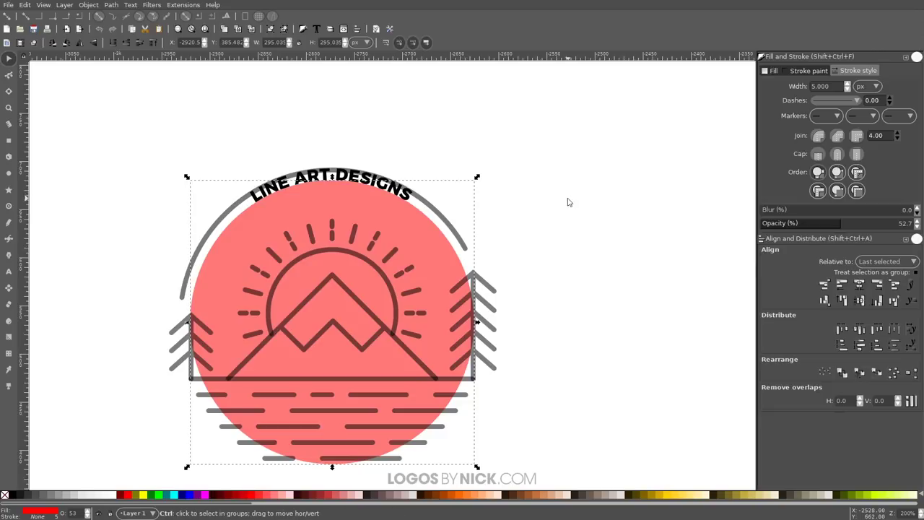
pyautogui.moveTo(477, 182); pyautogui.dragTo(487, 175)
pyautogui.hotkey('ctrl', 'z')
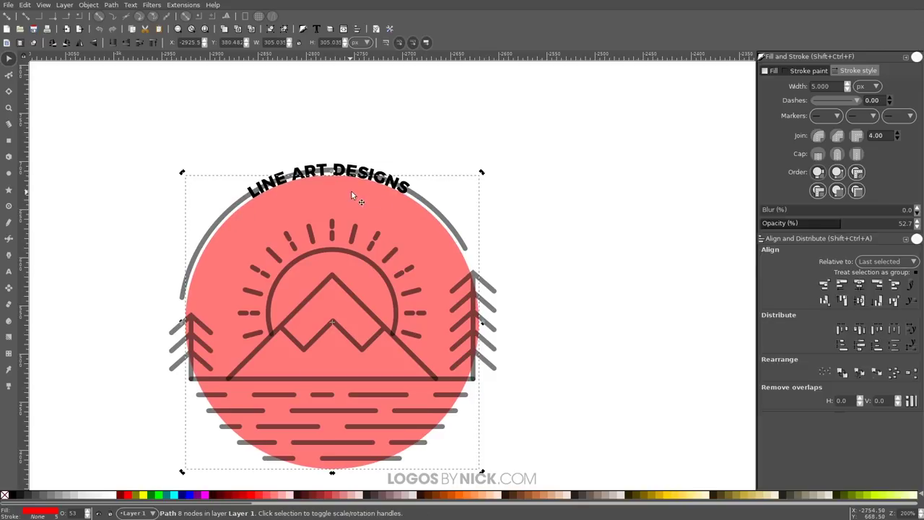
pyautogui.moveTo(481, 174); pyautogui.dragTo(490, 177)
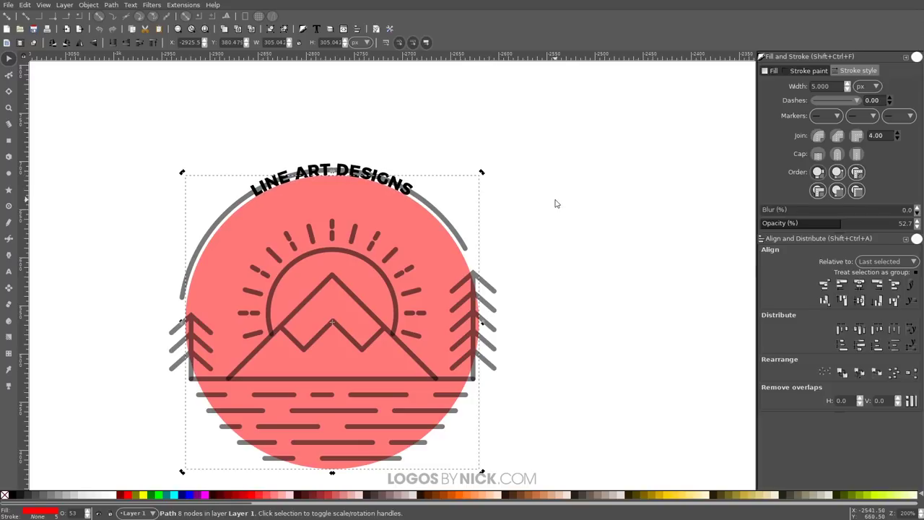
# Convert the curved title text to paths with Path > Object to Path.
pyautogui.click(362, 177)
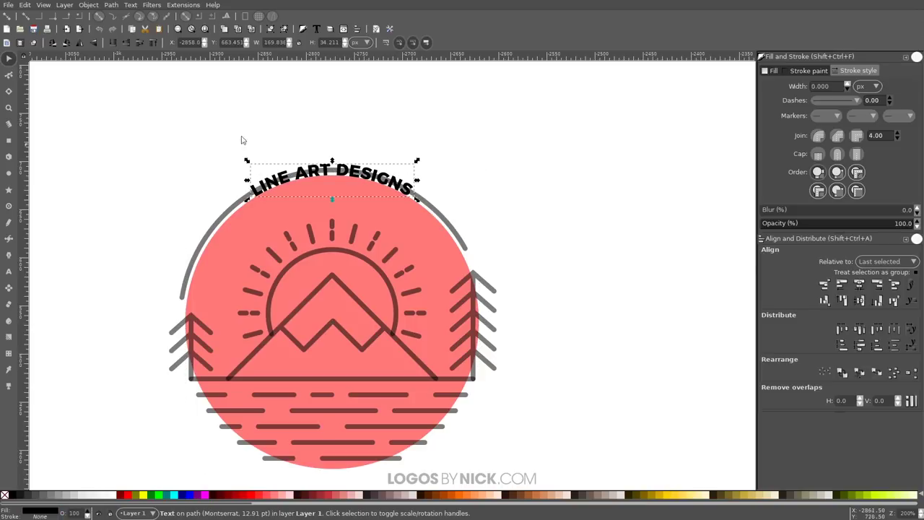
pyautogui.click(110, 5)
pyautogui.click(123, 17)
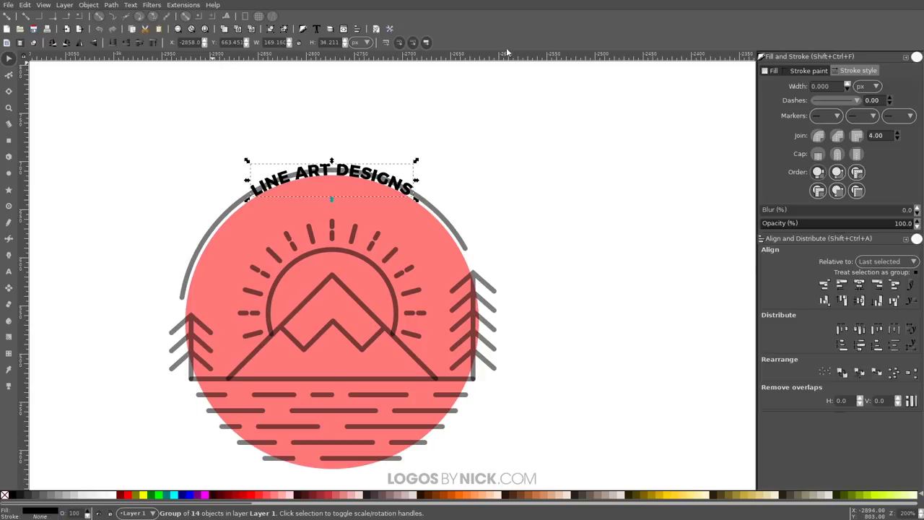
# Delete the red circle from behind the badge.
pyautogui.click(388, 222)
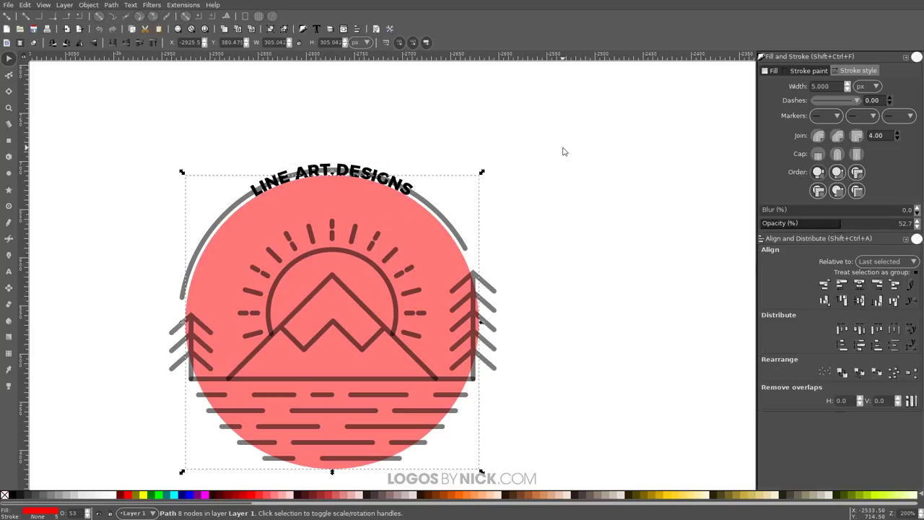
pyautogui.press('Delete')
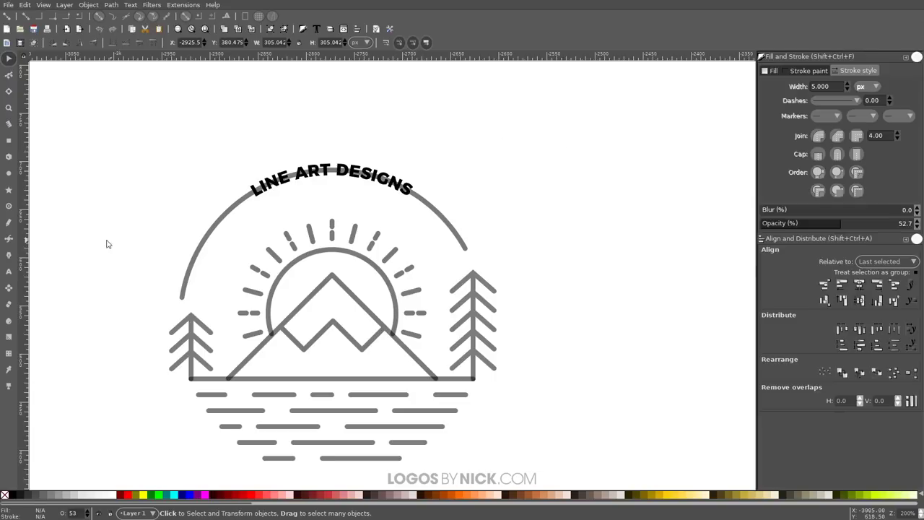
pyautogui.click(9, 270)
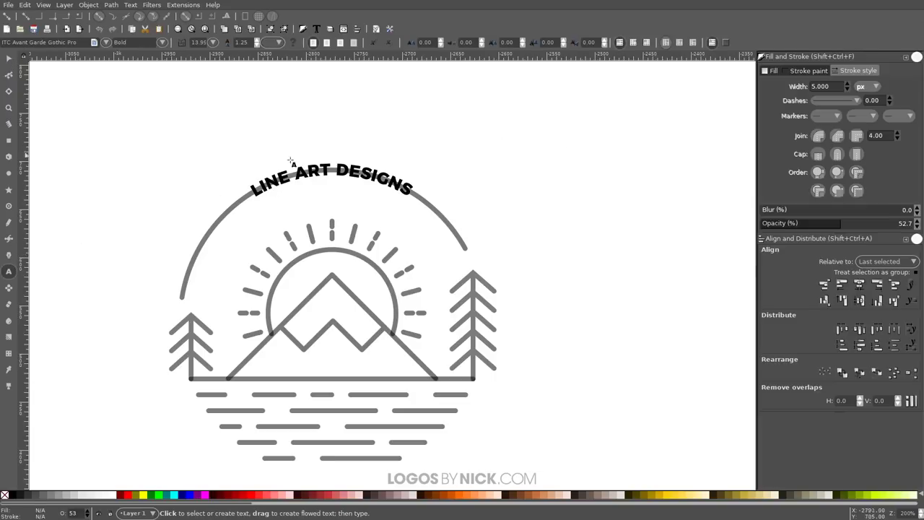
# Inspect the nodes of the title's letter E with the Node tool, then return to the Selector.
pyautogui.click(9, 75)
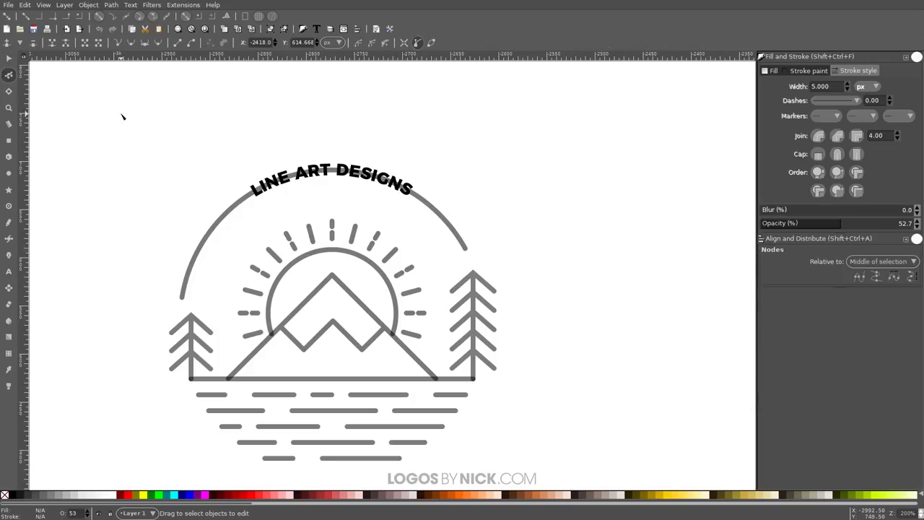
pyautogui.scroll(7, 291, 176)
pyautogui.click(196, 149)
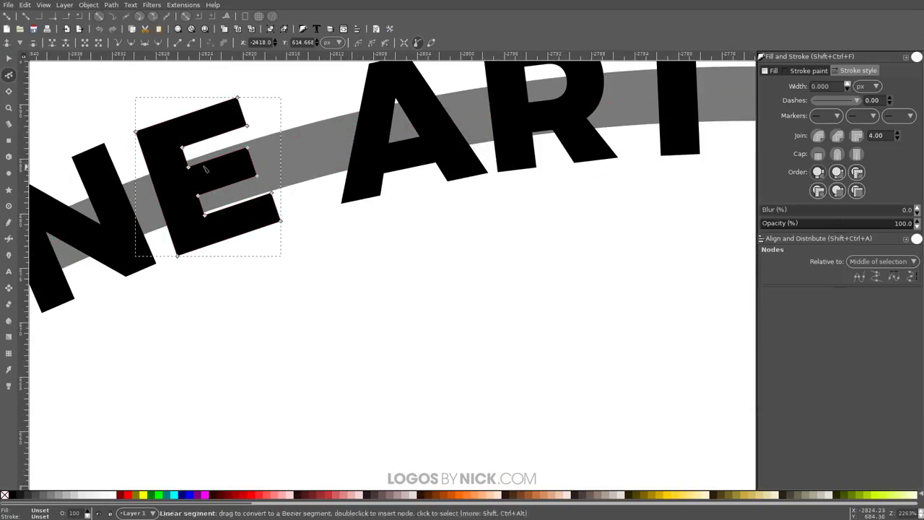
pyautogui.scroll(-7, 289, 282)
pyautogui.press('s')
pyautogui.scroll(1, 289, 260)
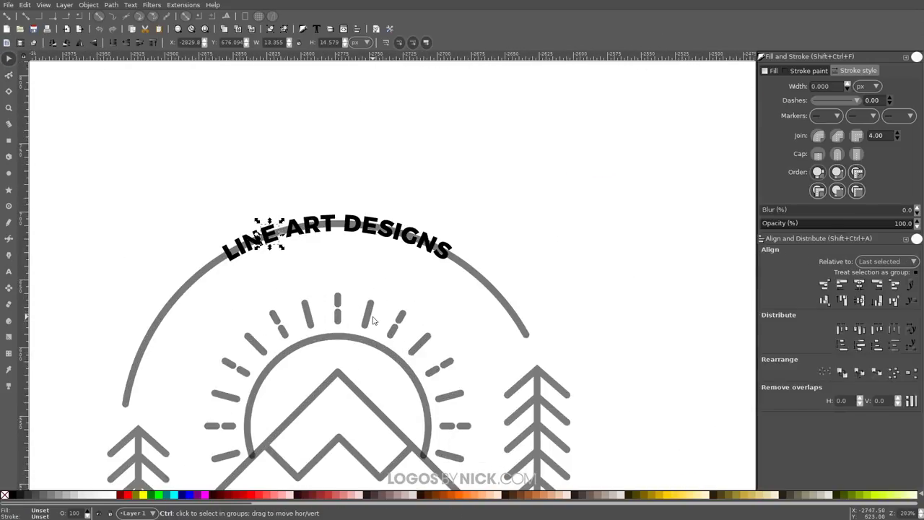
pyautogui.scroll(-1, 376, 253)
pyautogui.click(365, 230)
pyautogui.scroll(-2, 363, 277)
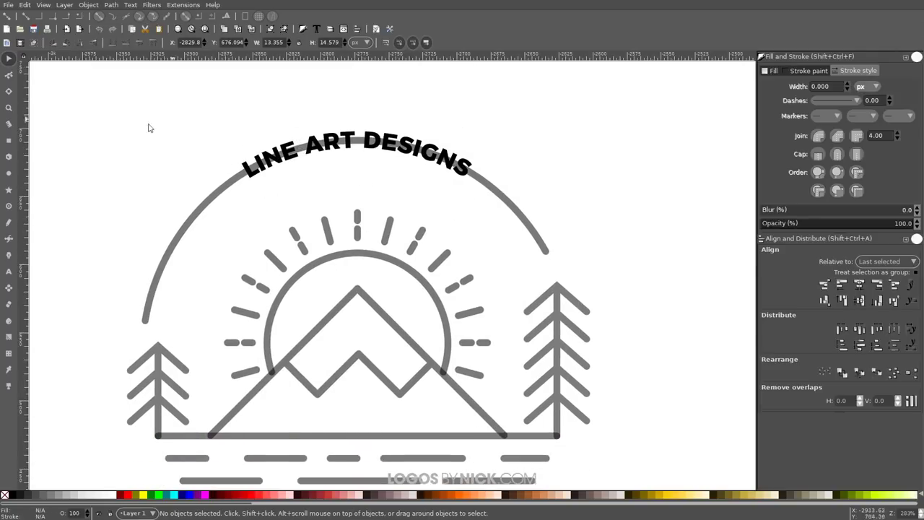
# Draw a closed Pen outline surrounding the curved LINE ART DESIGNS title.
pyautogui.click(8, 238)
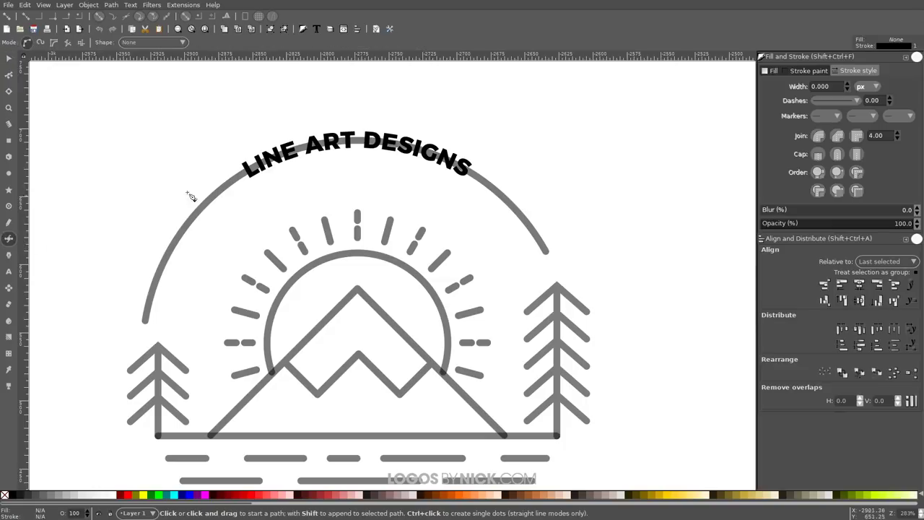
pyautogui.click(222, 162)
pyautogui.click(244, 201)
pyautogui.moveTo(362, 184); pyautogui.dragTo(375, 190)
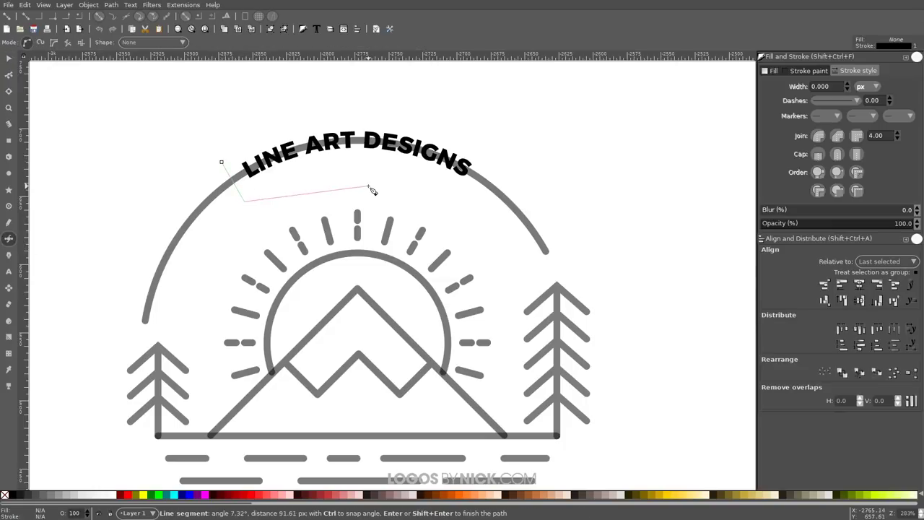
pyautogui.click(462, 197)
pyautogui.click(496, 151)
pyautogui.click(492, 115)
pyautogui.click(321, 75)
pyautogui.click(246, 108)
pyautogui.click(222, 162)
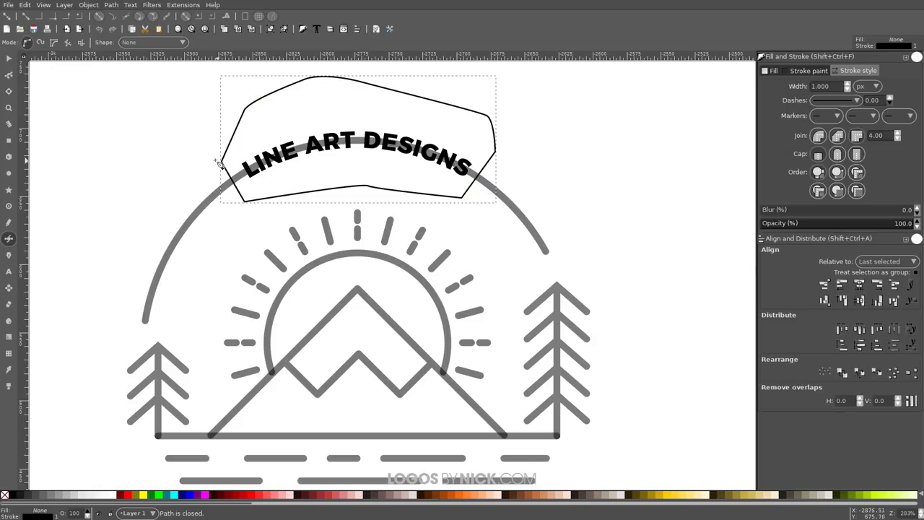
# Cut the top arc with the outline via Path > Cut Path and delete the piece under the text.
pyautogui.click(8, 57)
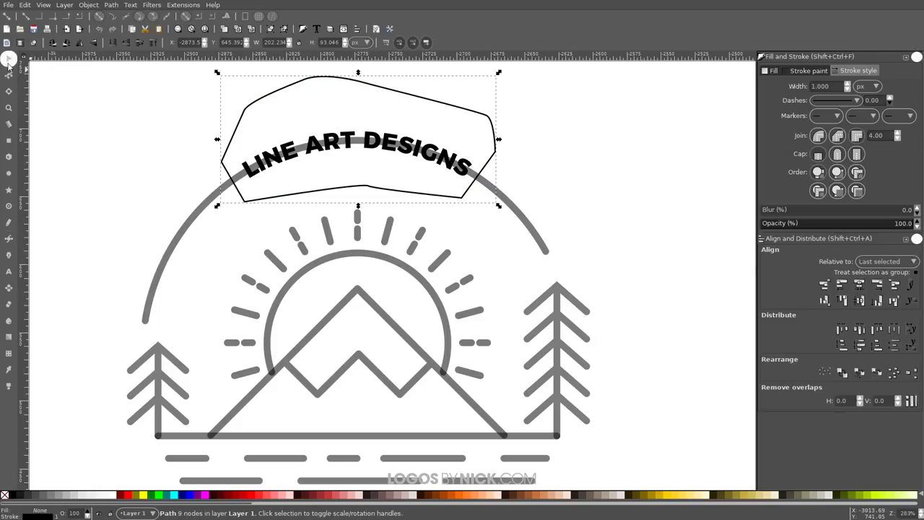
pyautogui.keyDown('shift'); pyautogui.click(190, 221); pyautogui.keyUp('shift')
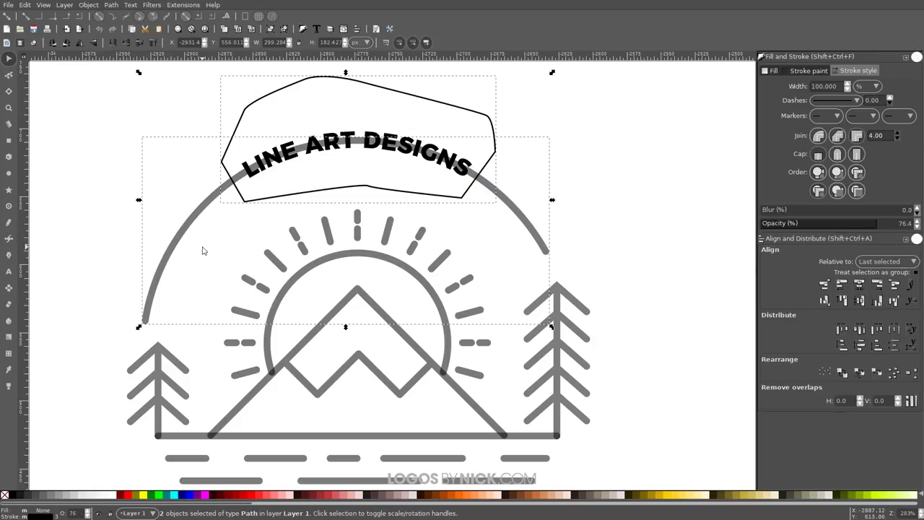
pyautogui.click(111, 5)
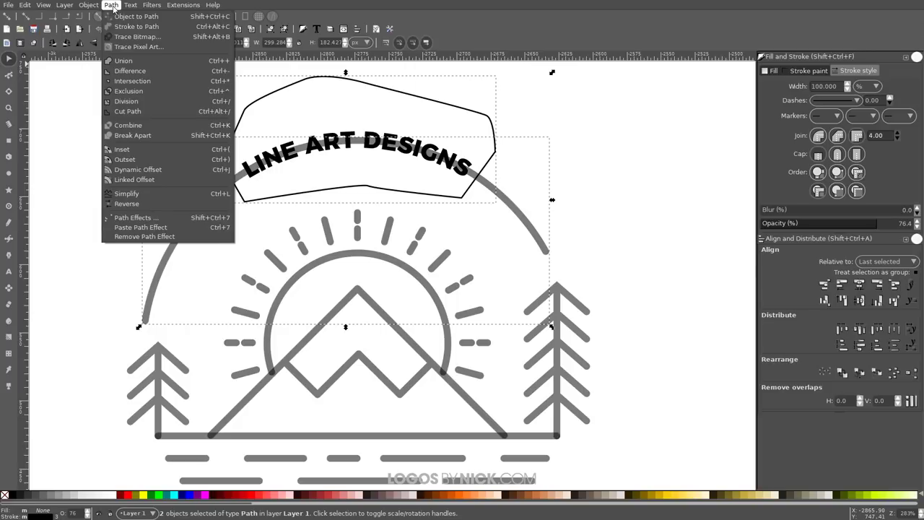
pyautogui.click(137, 116)
pyautogui.press('Escape')
pyautogui.moveTo(221, 172); pyautogui.dragTo(179, 85)
pyautogui.press('Delete')
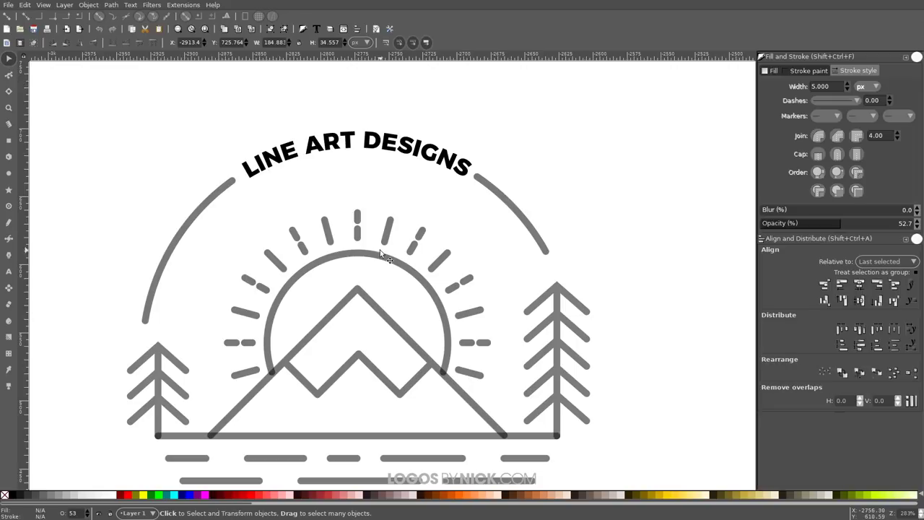
pyautogui.press('1')
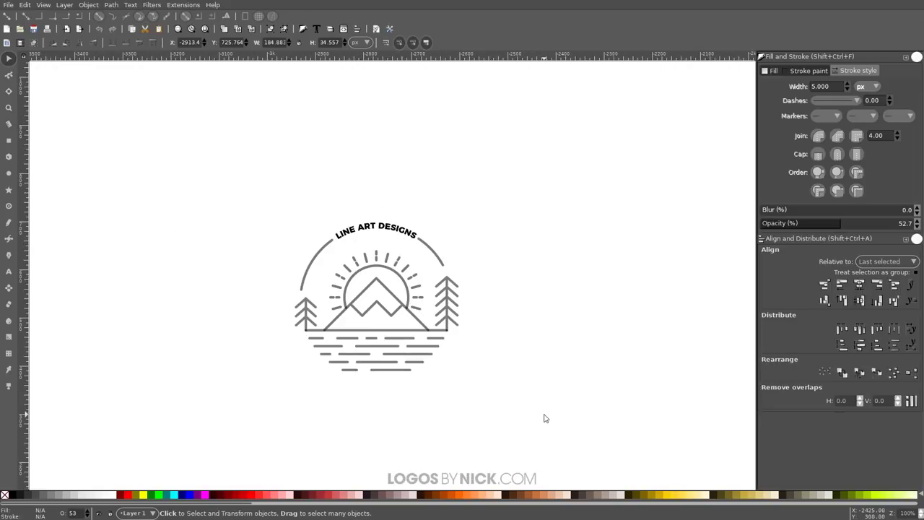
# Select the whole badge, set its opacity to 100 and scale it down slightly.
pyautogui.moveTo(553, 441); pyautogui.dragTo(202, 138)
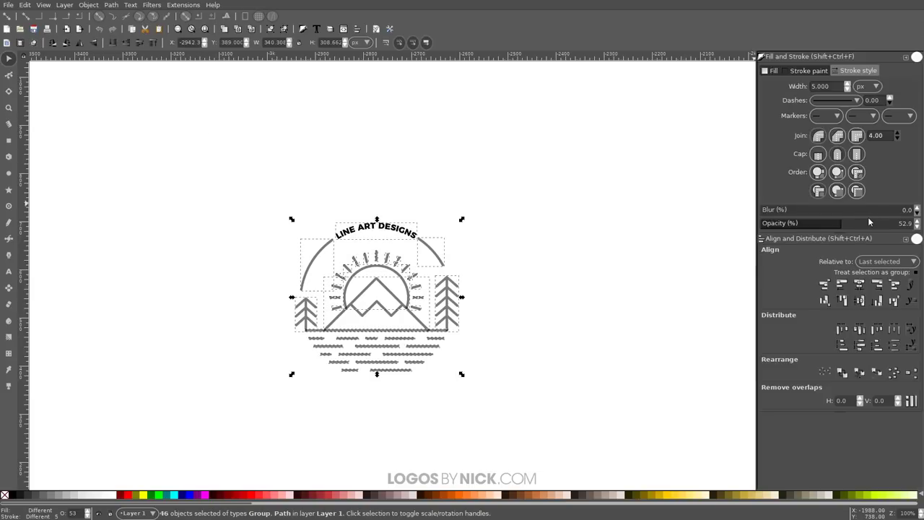
pyautogui.moveTo(845, 225); pyautogui.dragTo(915, 224)
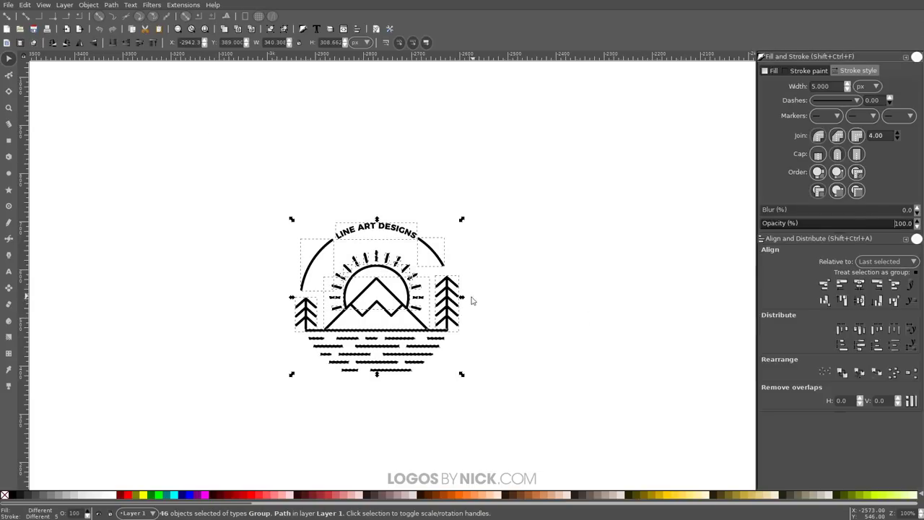
pyautogui.moveTo(463, 297); pyautogui.dragTo(417, 299)
pyautogui.scroll(-2, 393, 411)
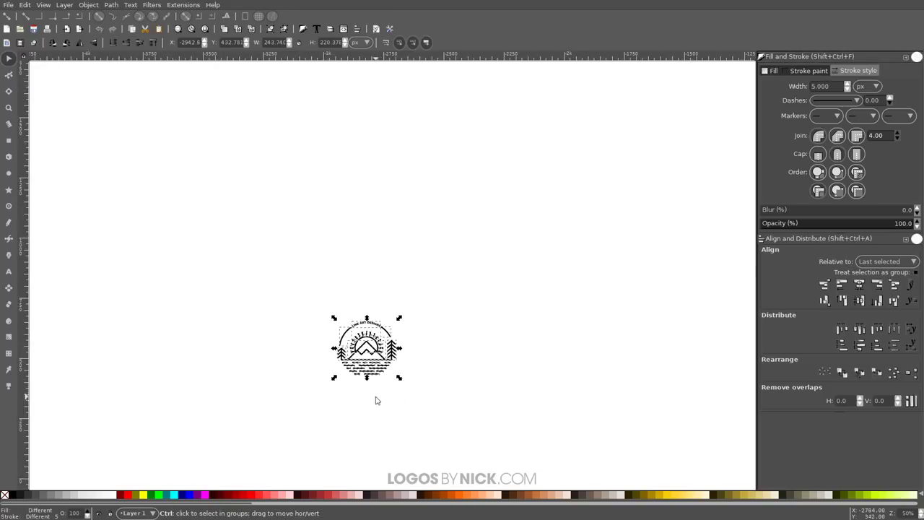
pyautogui.moveTo(353, 307); pyautogui.dragTo(531, 303)
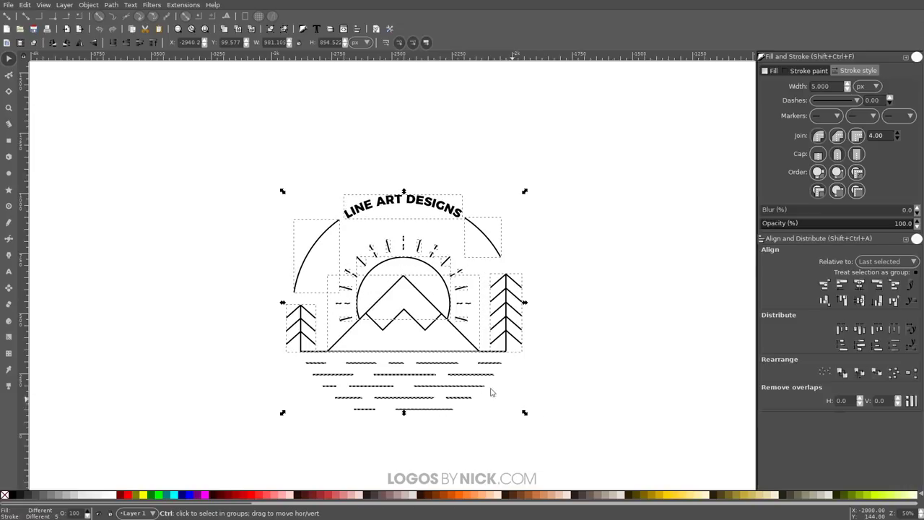
pyautogui.hotkey('ctrl', 'z')
pyautogui.scroll(3, 344, 303)
pyautogui.scroll(-2, 341, 319)
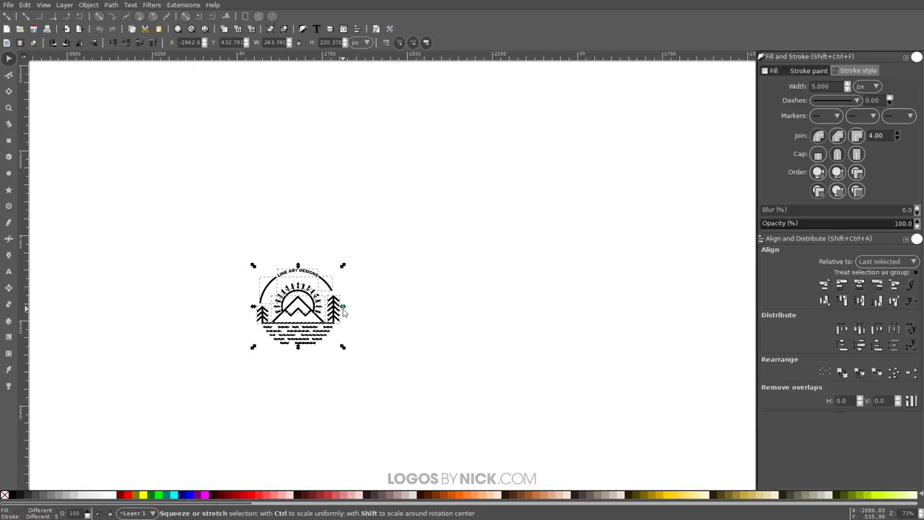
# Shift the badge left and place a Ctrl+D duplicate to its right.
pyautogui.moveTo(341, 318); pyautogui.dragTo(320, 312)
pyautogui.hscroll(3, 318, 328)
pyautogui.scroll(-1, 318, 329)
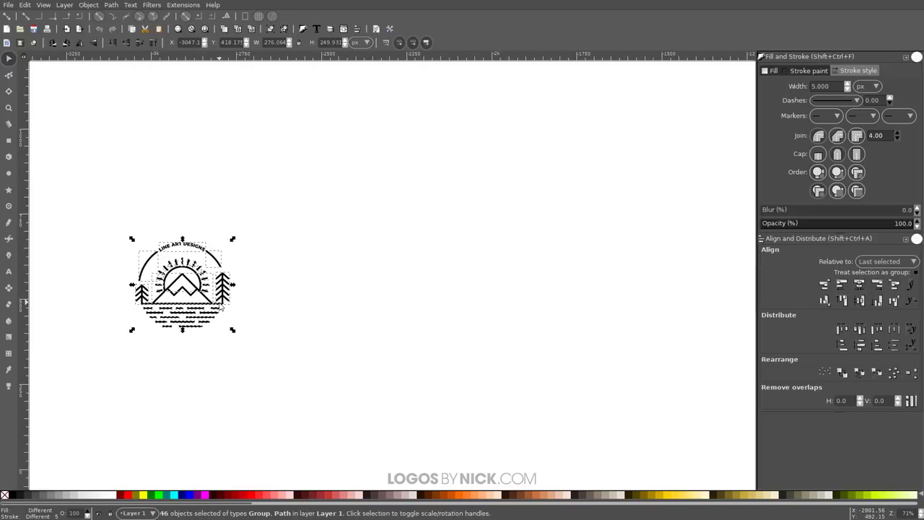
pyautogui.scroll(-1, 225, 312)
pyautogui.hscroll(-1, 224, 312)
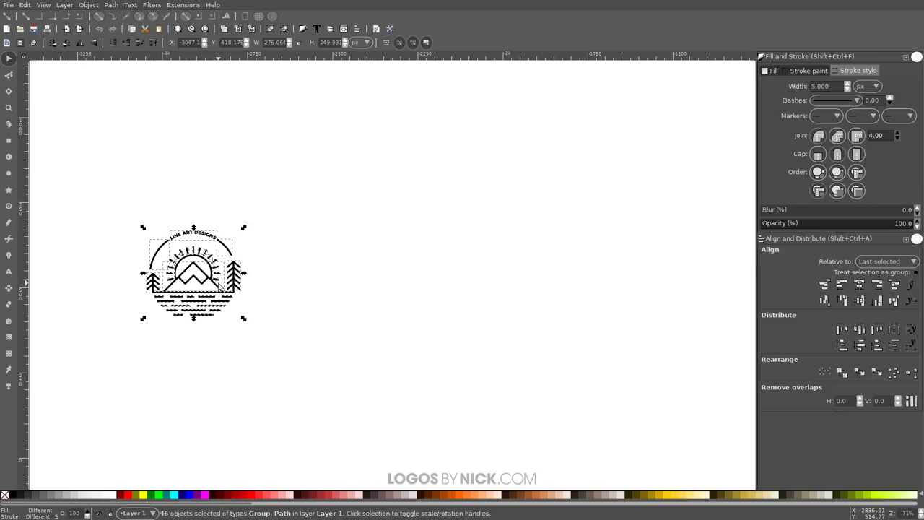
pyautogui.hotkey('ctrl', 'd')
pyautogui.moveTo(211, 300); pyautogui.dragTo(453, 290)
pyautogui.scroll(2, 479, 238)
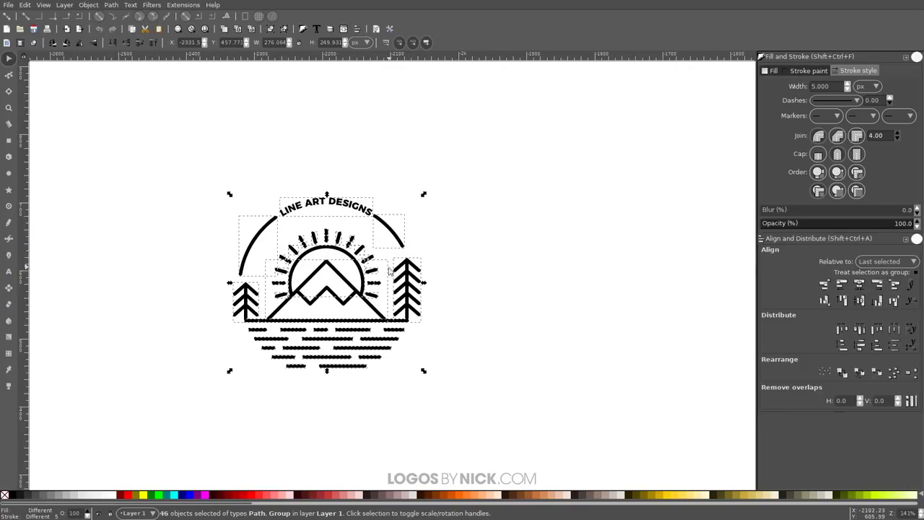
# Convert the badge's strokes to filled shapes with Path > Stroke to Path.
pyautogui.click(111, 5)
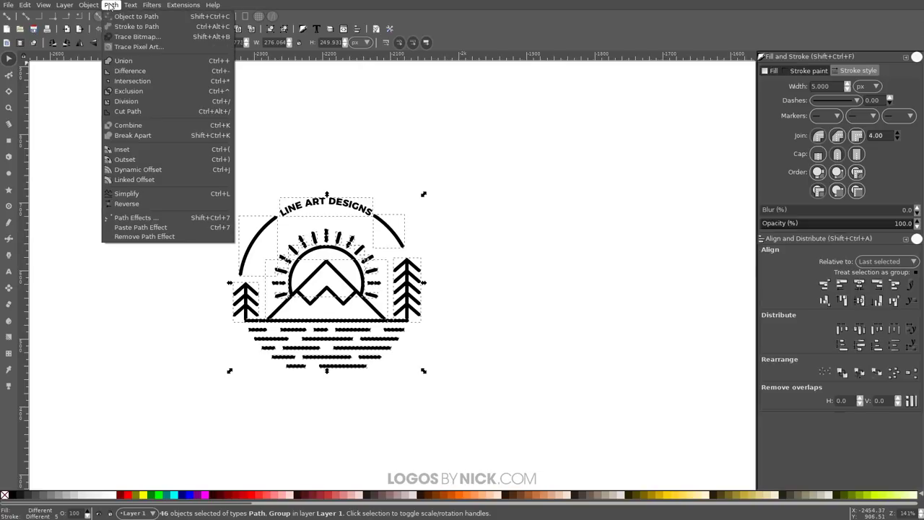
pyautogui.click(120, 27)
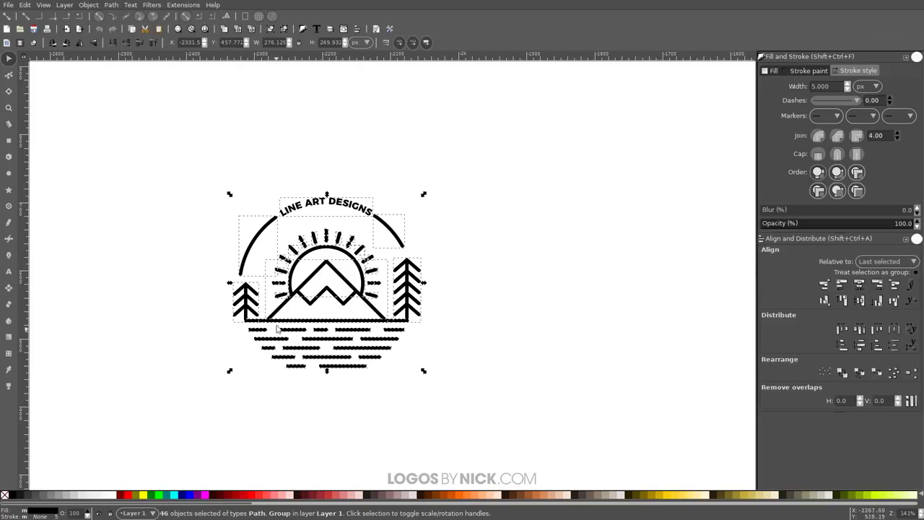
pyautogui.click(491, 317)
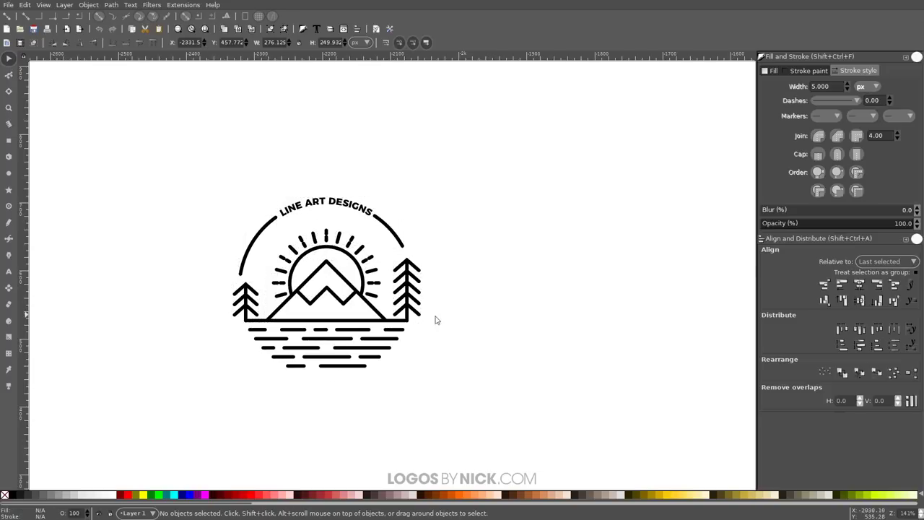
pyautogui.moveTo(509, 429); pyautogui.dragTo(178, 169)
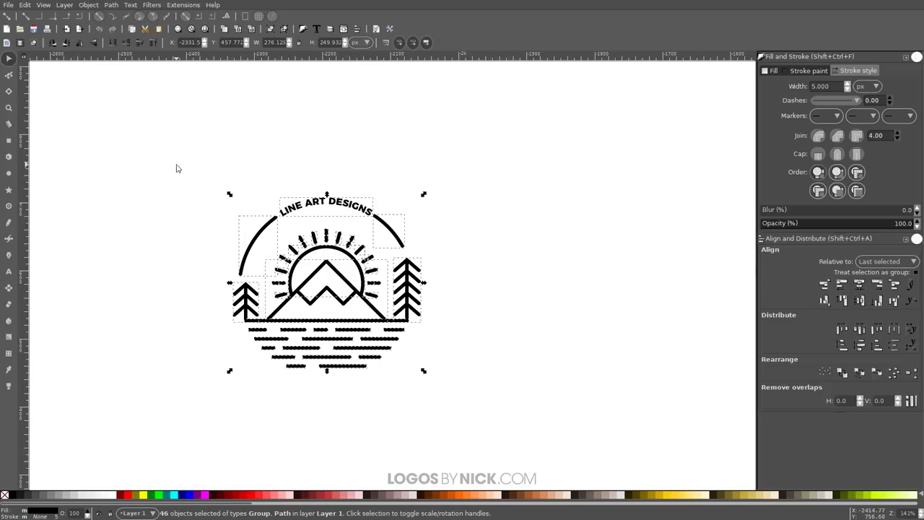
# Recolour the whole badge with the mauve #916F6F swatch and deselect.
pyautogui.click(270, 496)
pyautogui.click(304, 497)
pyautogui.click(395, 496)
pyautogui.click(410, 496)
pyautogui.click(426, 496)
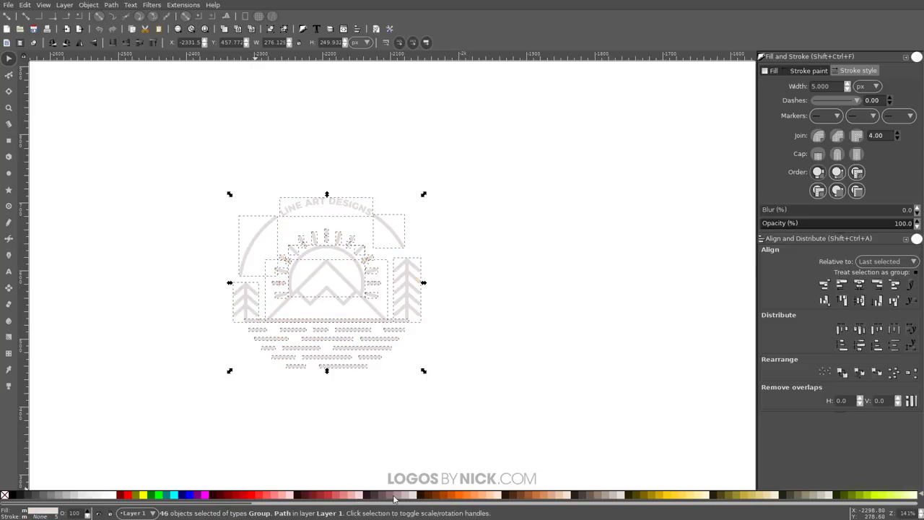
pyautogui.click(387, 496)
pyautogui.click(483, 354)
pyautogui.press('-')
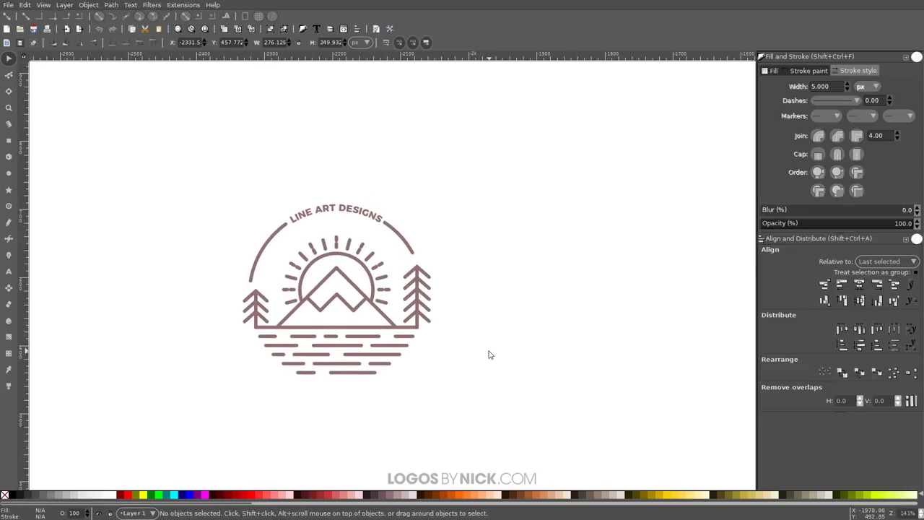